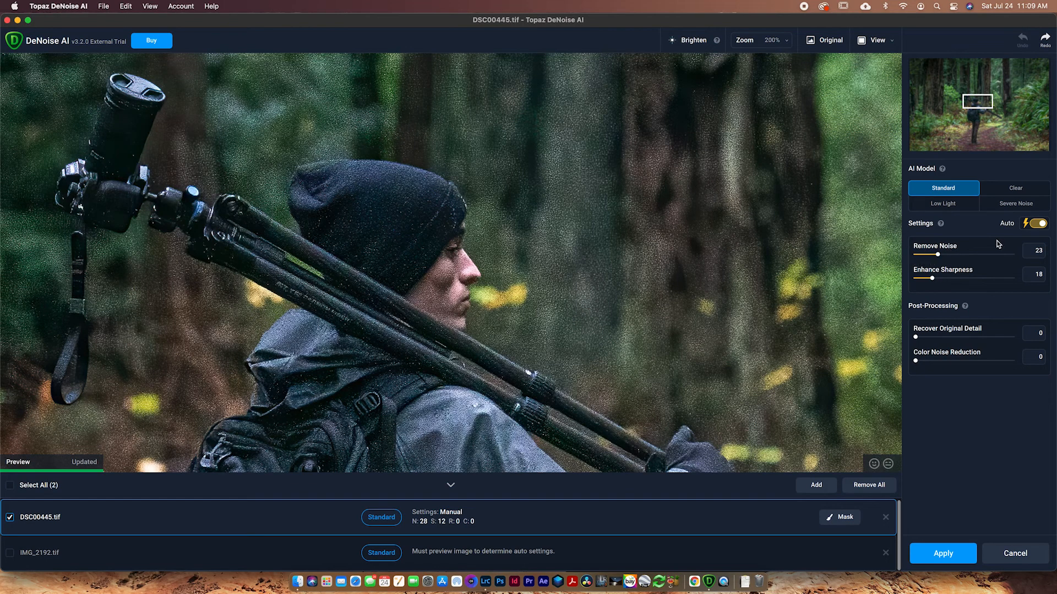
Keep automatic settings enabled for DSC00445.tif and switch its AI model to Severe Noise.
click(1036, 225)
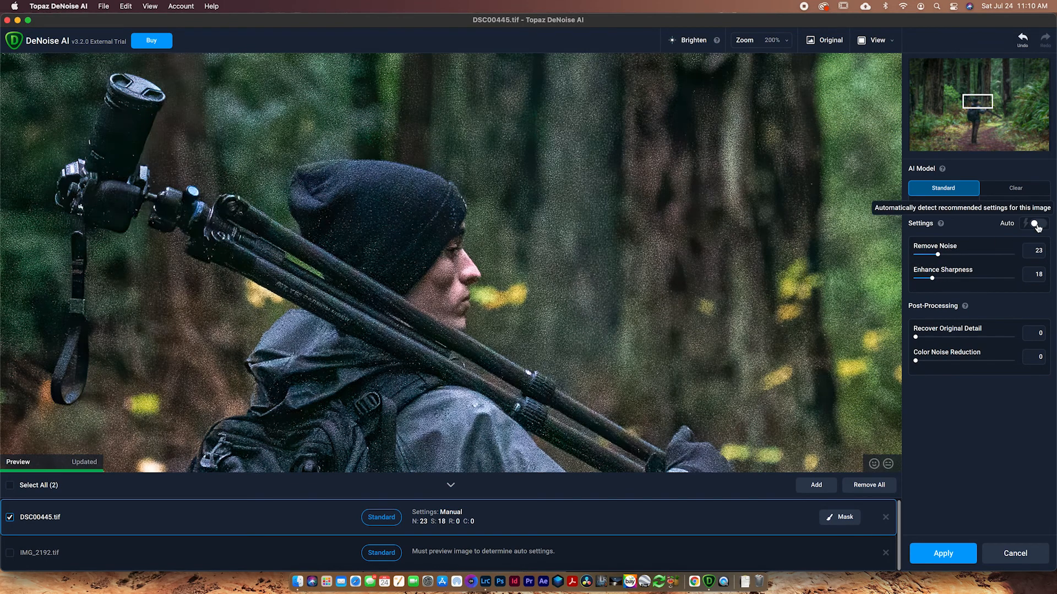
click(1037, 228)
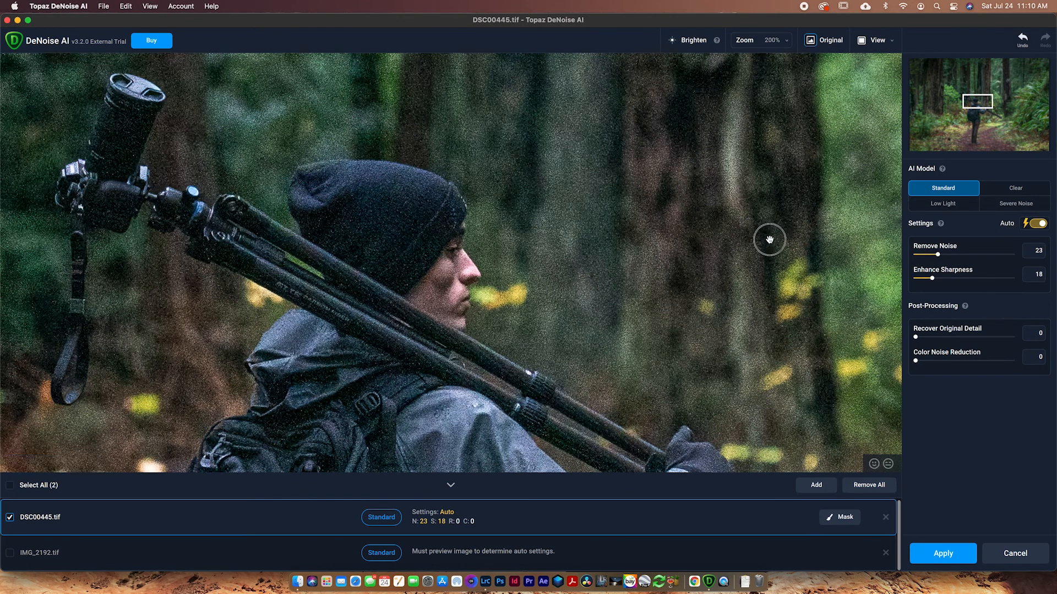
drag(768, 240, 665, 242)
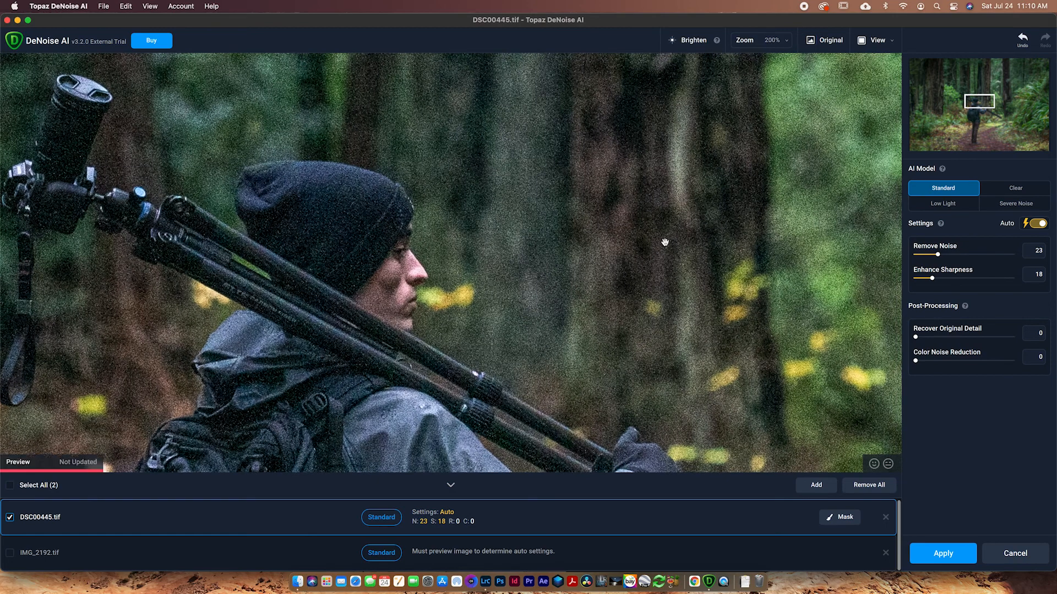
click(1011, 208)
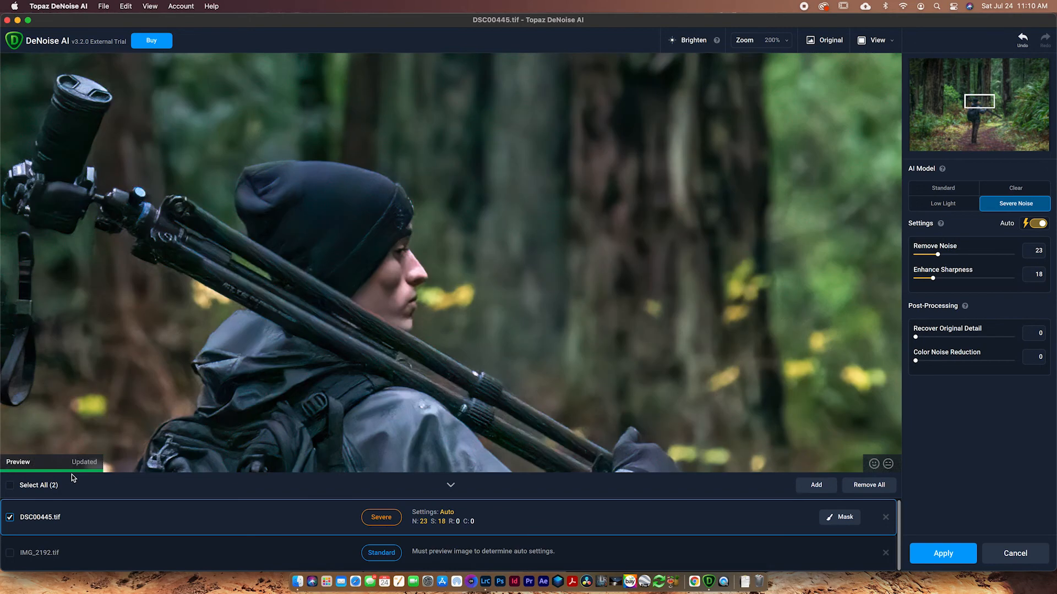
Compare the Severe Noise preview with the original image around the man's head and tripod.
click(545, 284)
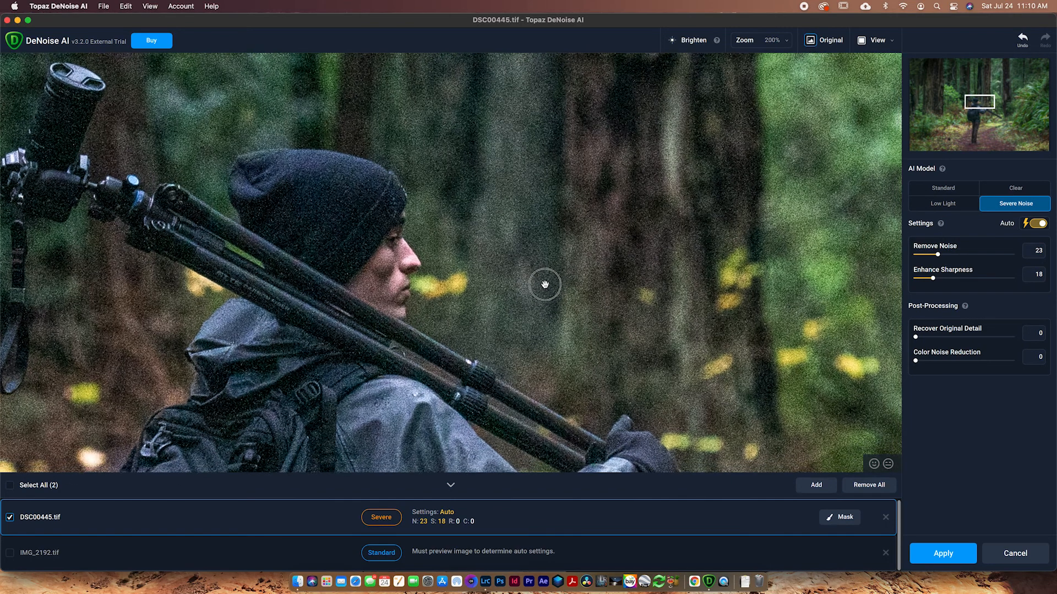
drag(545, 285, 500, 279)
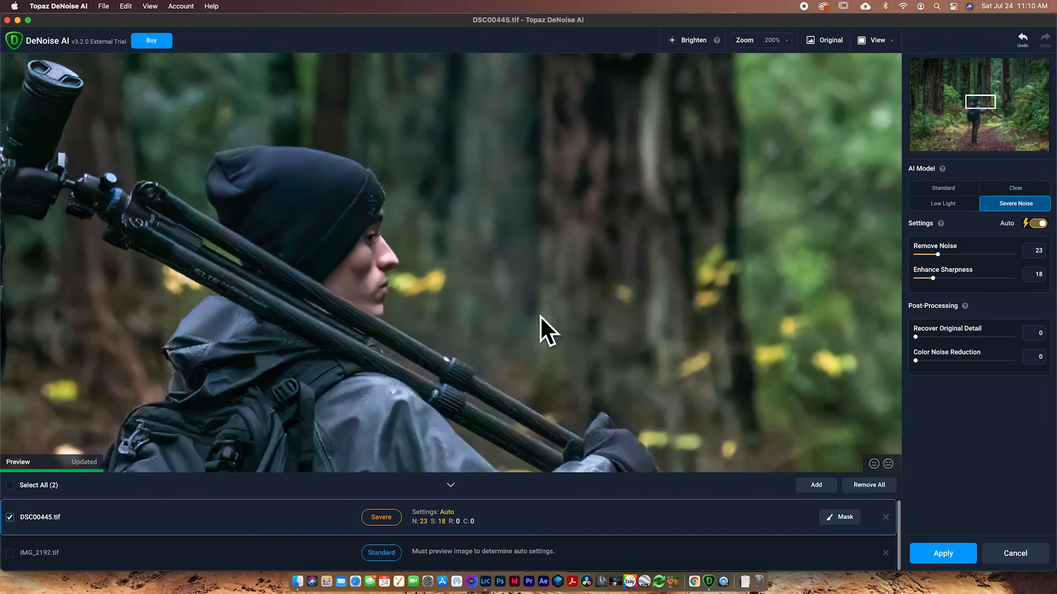
drag(453, 277, 455, 289)
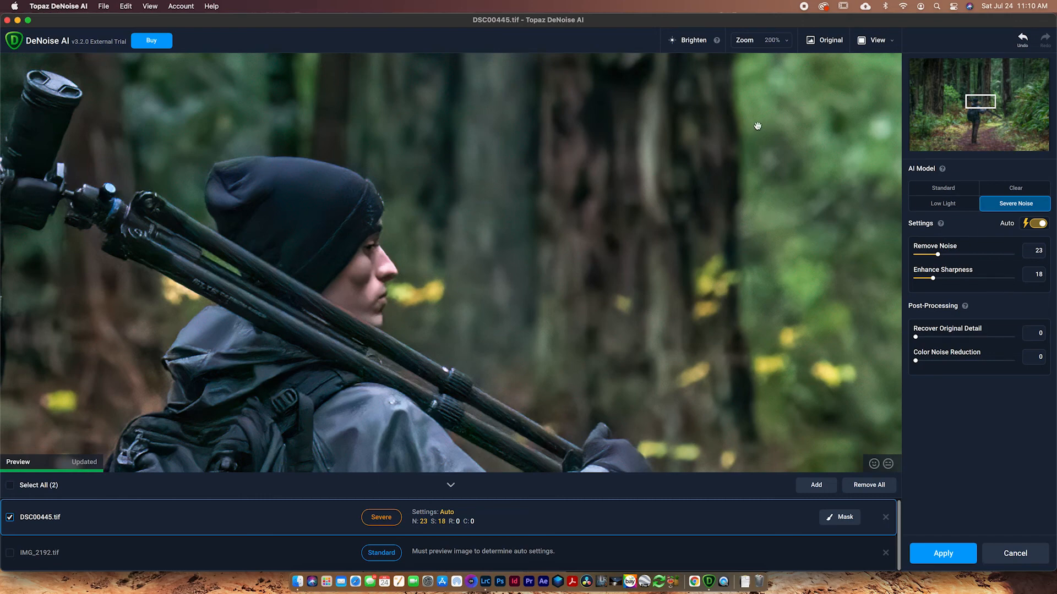
click(829, 42)
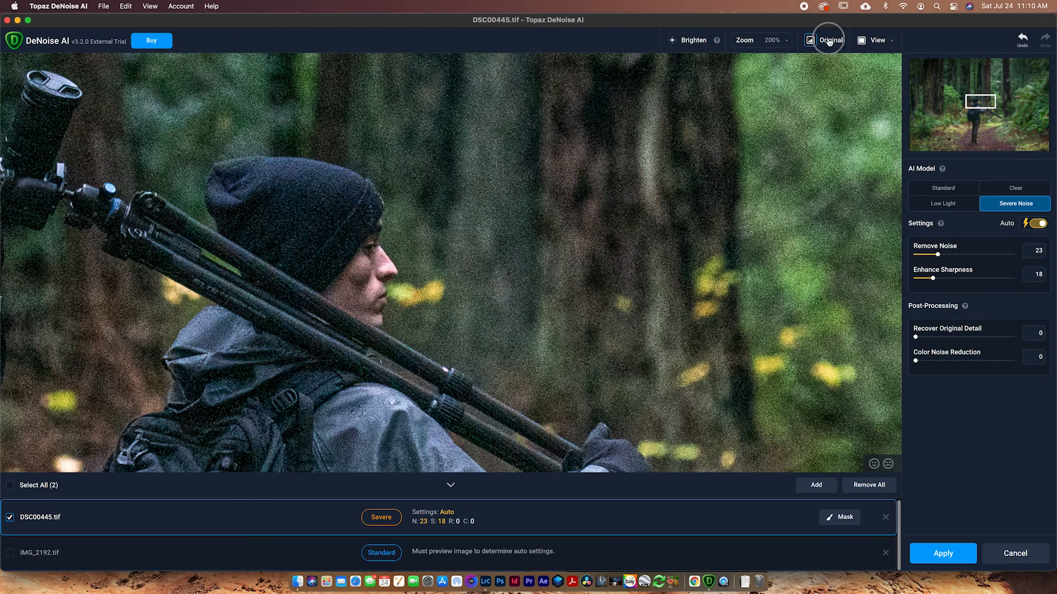
click(829, 42)
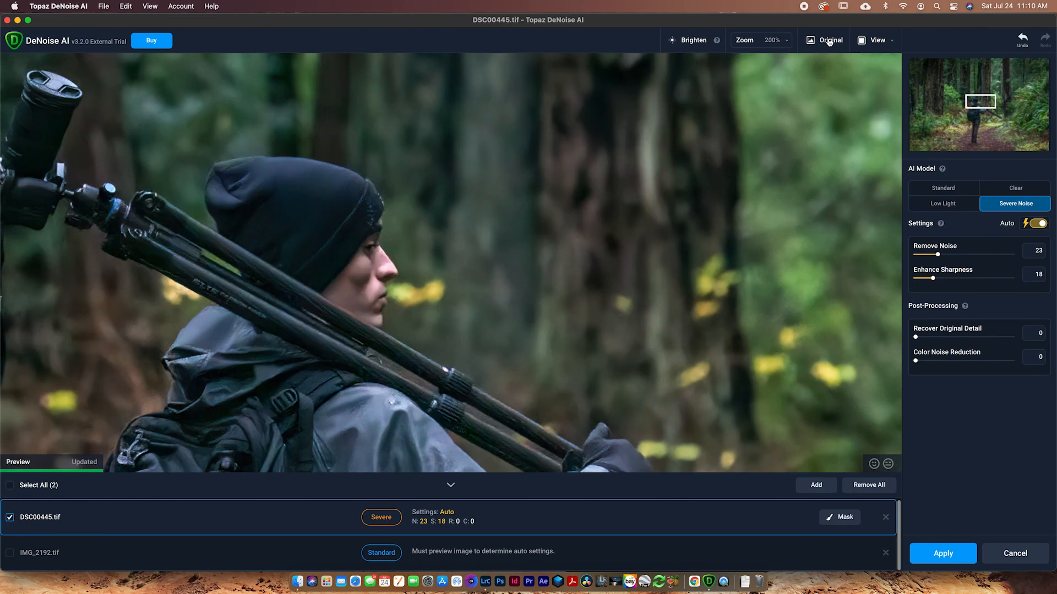
click(828, 41)
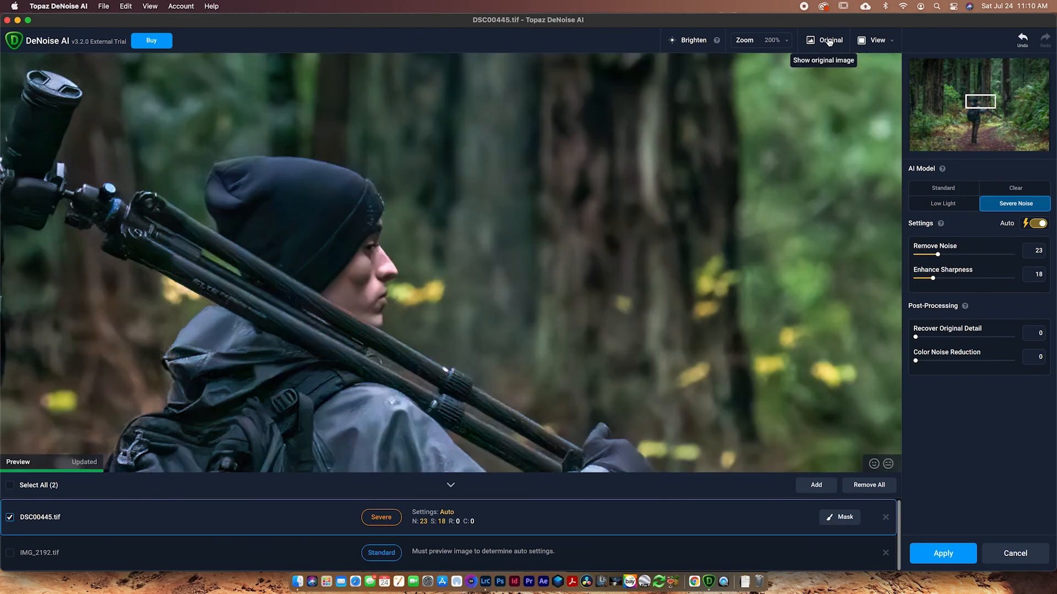
click(829, 42)
click(829, 42)
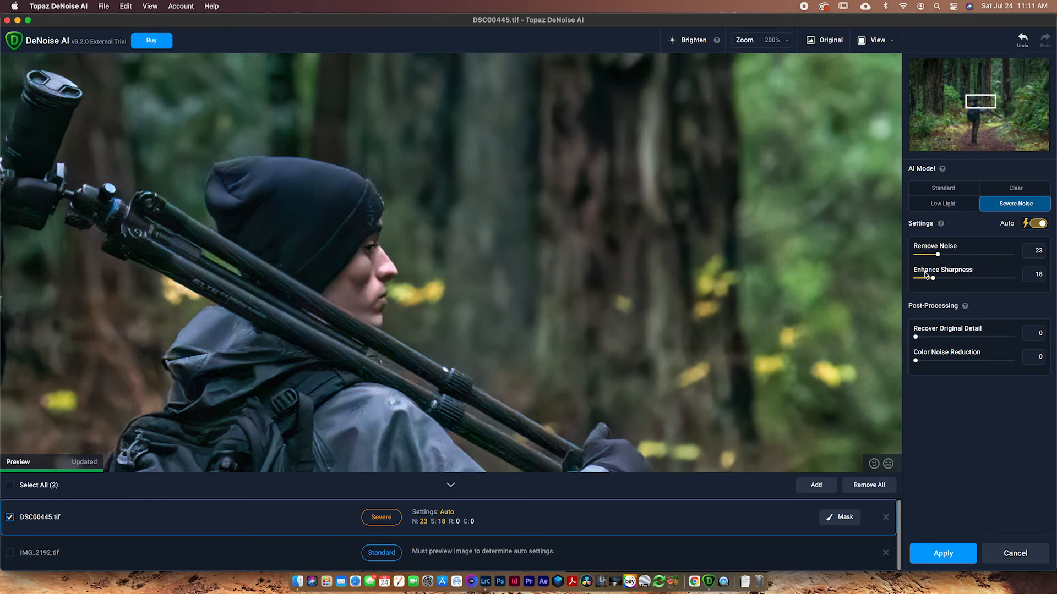
Turn off the automatic settings for DSC00445.tif and set Remove Noise to 16.
click(1039, 224)
drag(938, 255, 931, 259)
drag(767, 239, 641, 155)
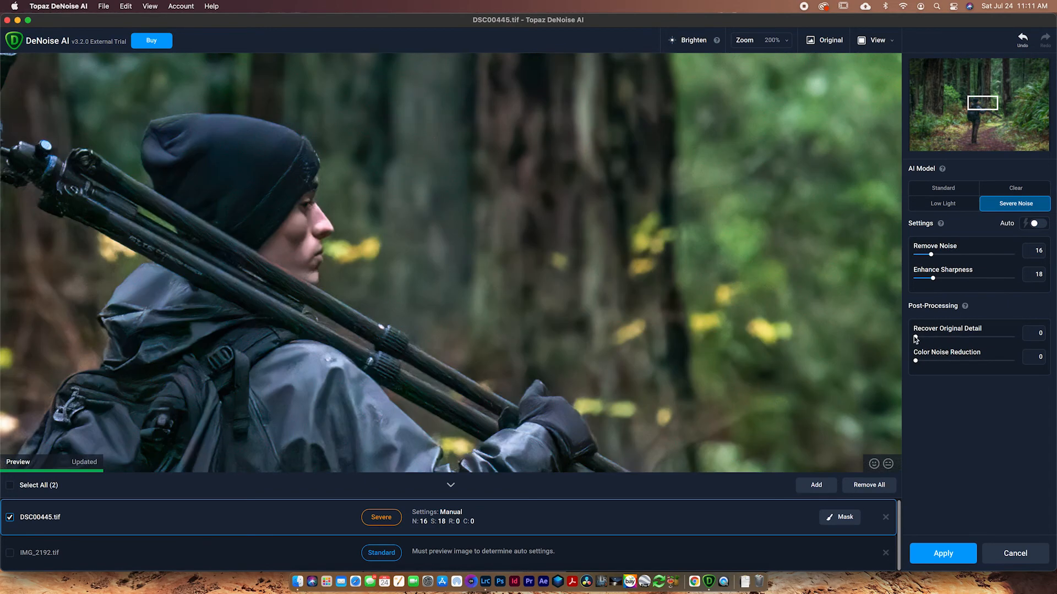
Try stronger amounts of Recover Original Detail on DSC00445.tif and settle on 49.
drag(916, 338, 956, 338)
drag(957, 339, 1002, 338)
drag(1004, 339, 964, 339)
drag(337, 260, 562, 419)
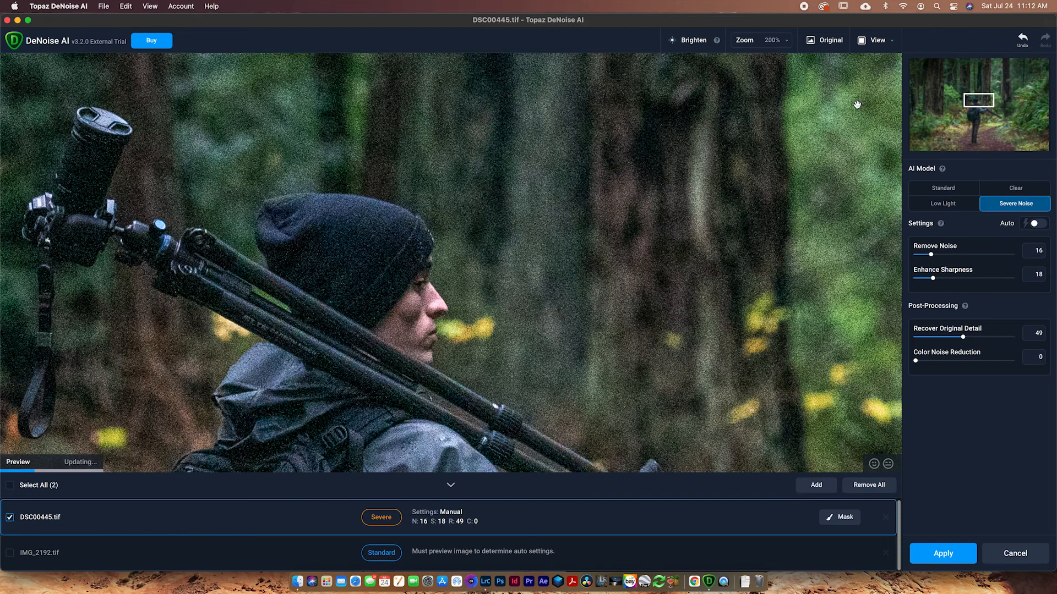
Examine the original and the denoised result of DSC00445.tif in Split View, and return to Single View.
click(885, 41)
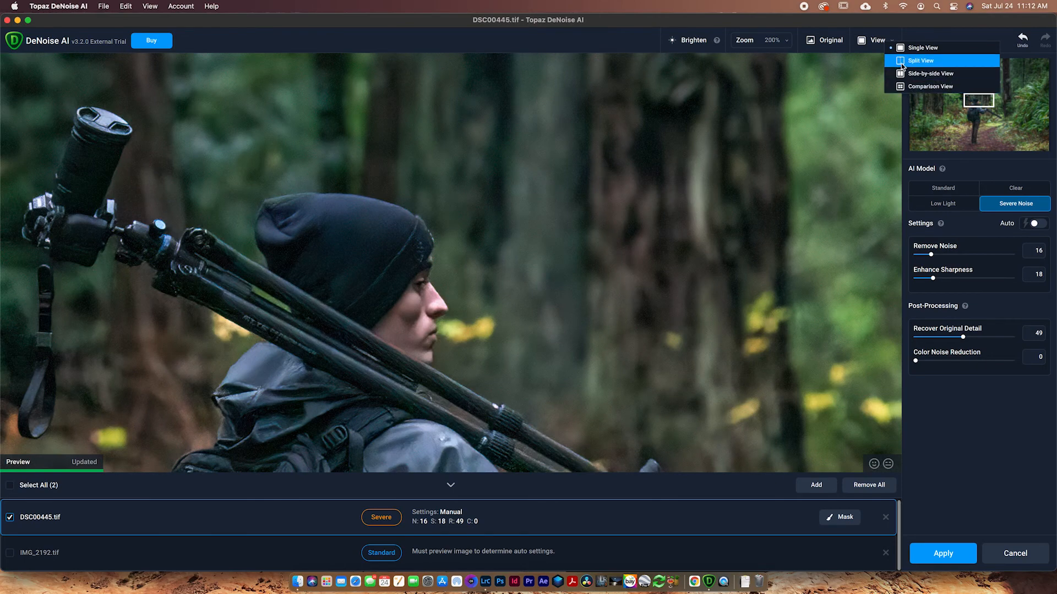
click(900, 64)
drag(378, 247, 464, 237)
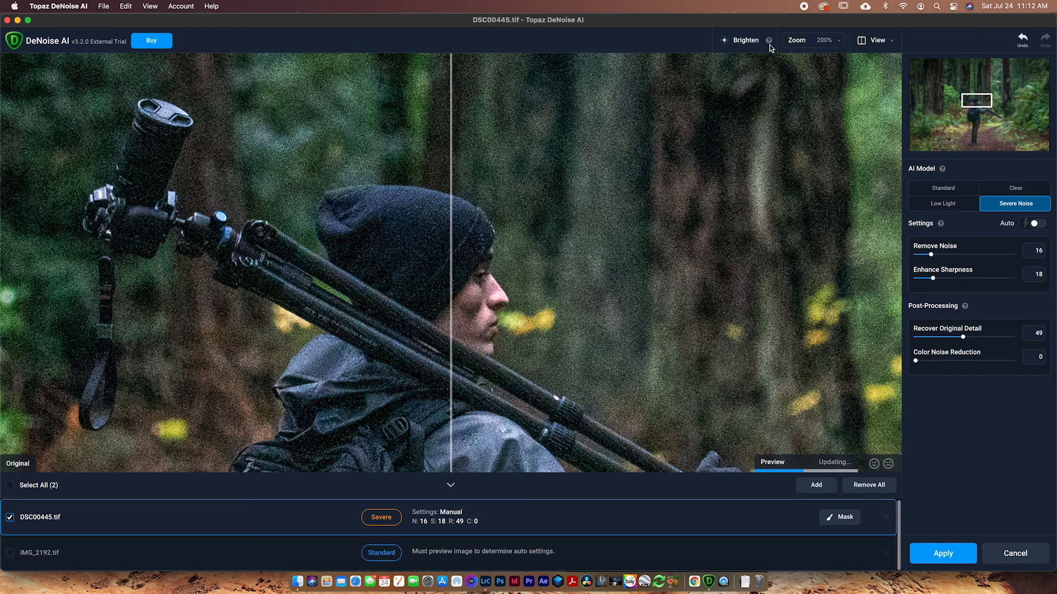
click(868, 42)
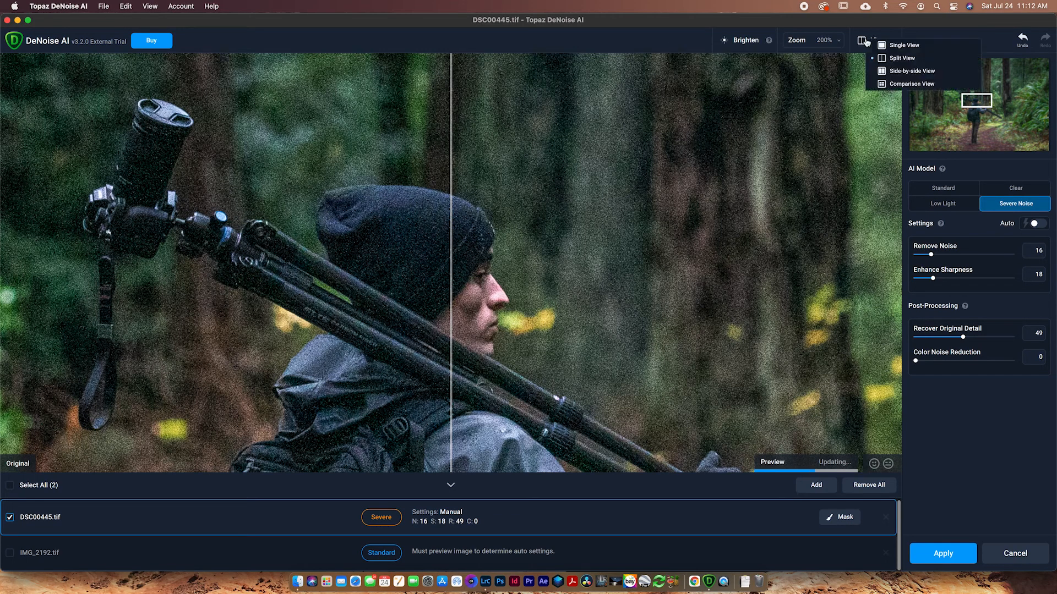
click(895, 45)
Alternate between the original and processed versions of DSC00445.tif to judge the noise removal.
click(837, 42)
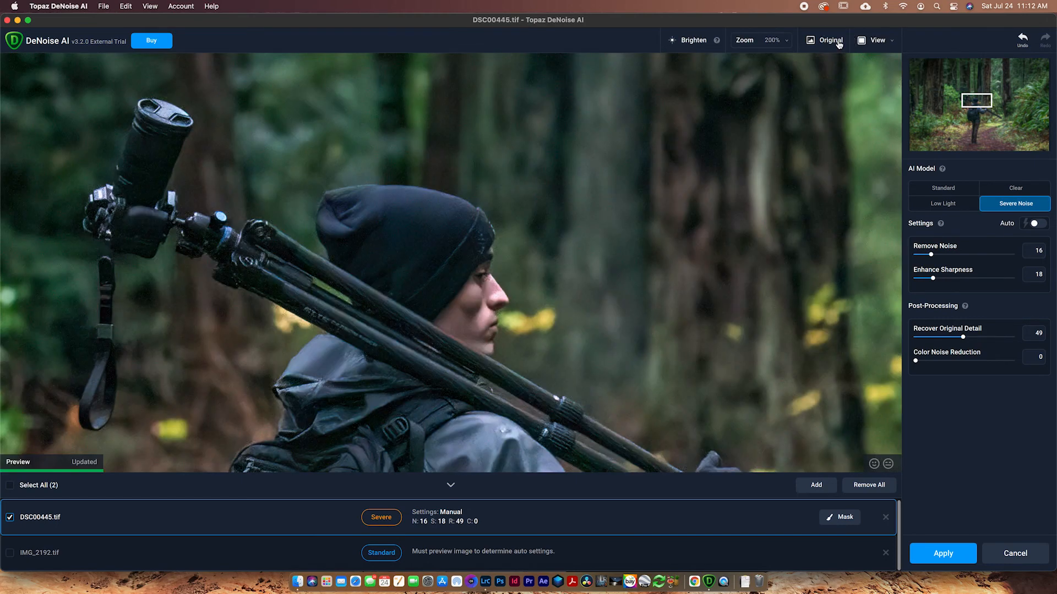
click(837, 43)
click(838, 43)
click(837, 43)
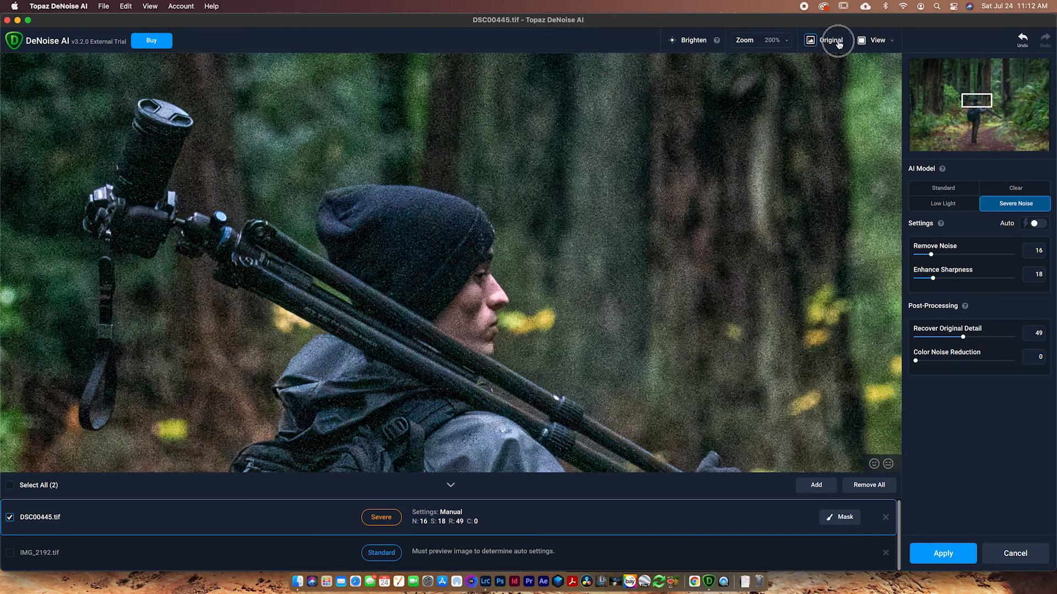
click(542, 330)
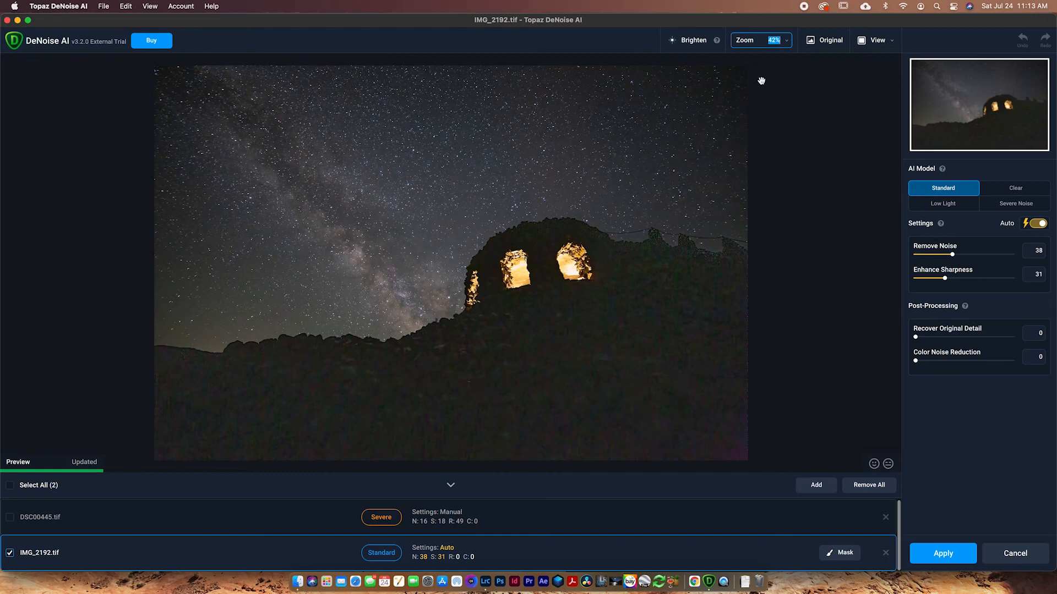
Set the AI model for IMG_2192.tif to Low Light and check the dark hillside at 100% zoom.
click(788, 41)
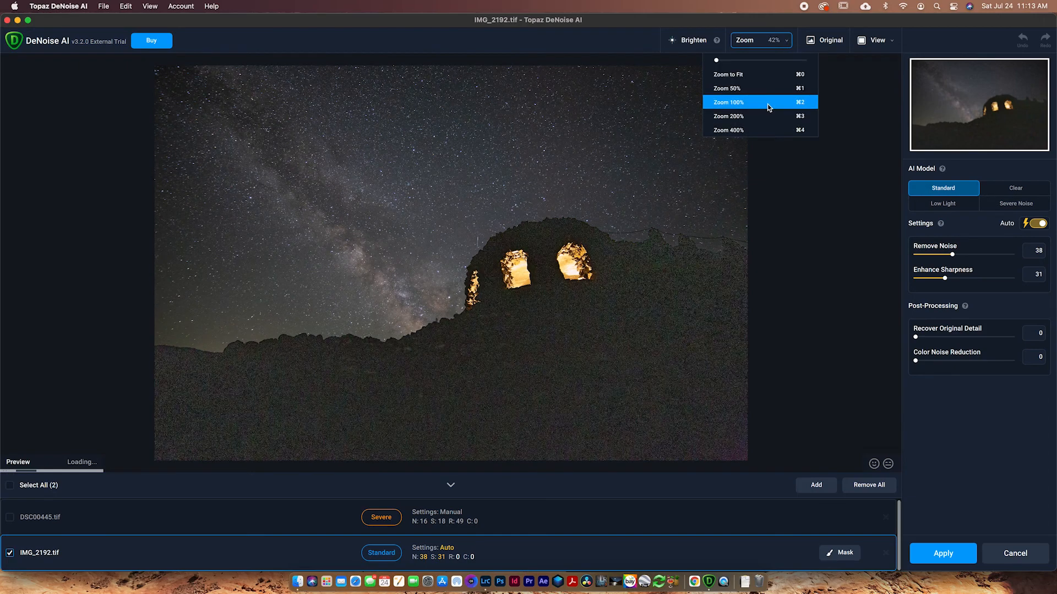
click(767, 104)
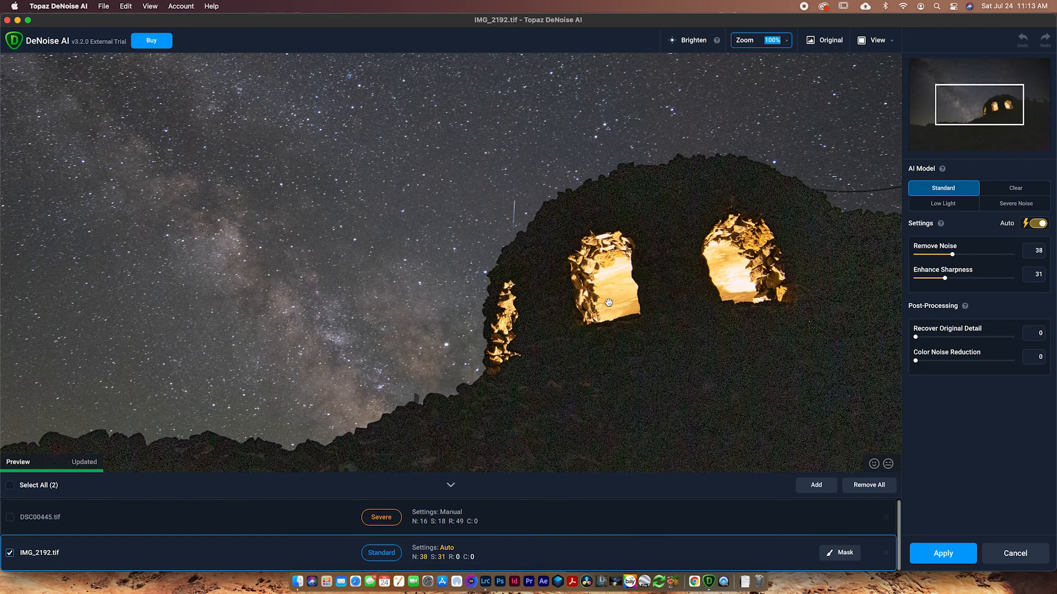
drag(613, 321, 539, 260)
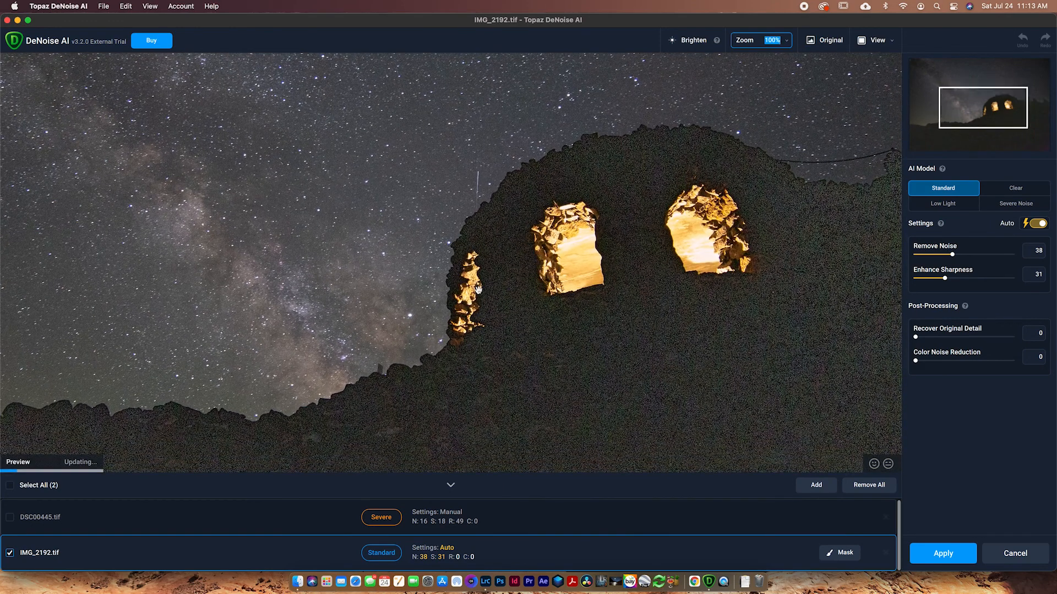
click(955, 207)
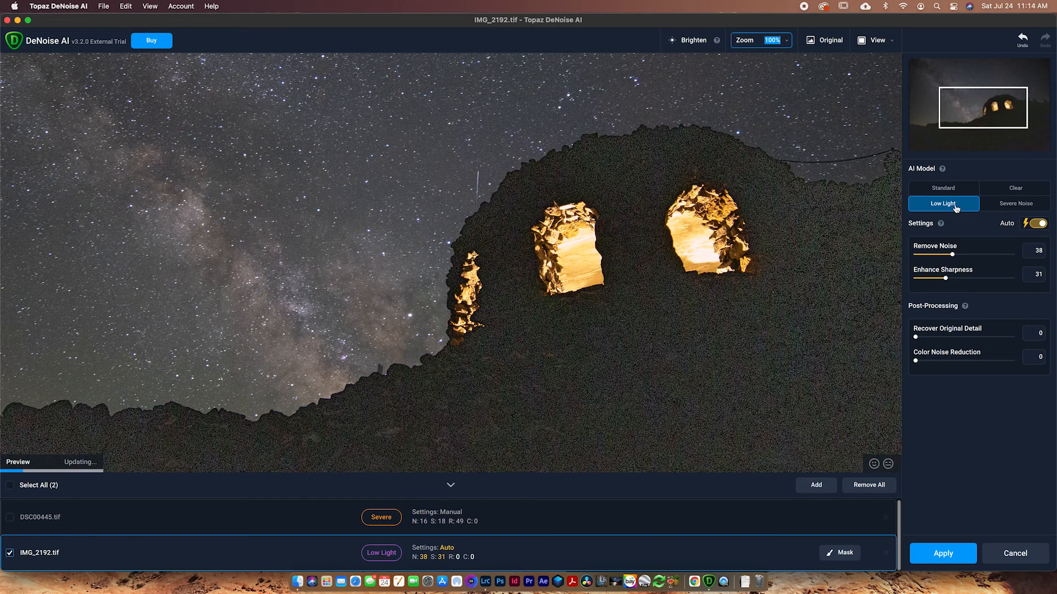
mouse_move(945, 174)
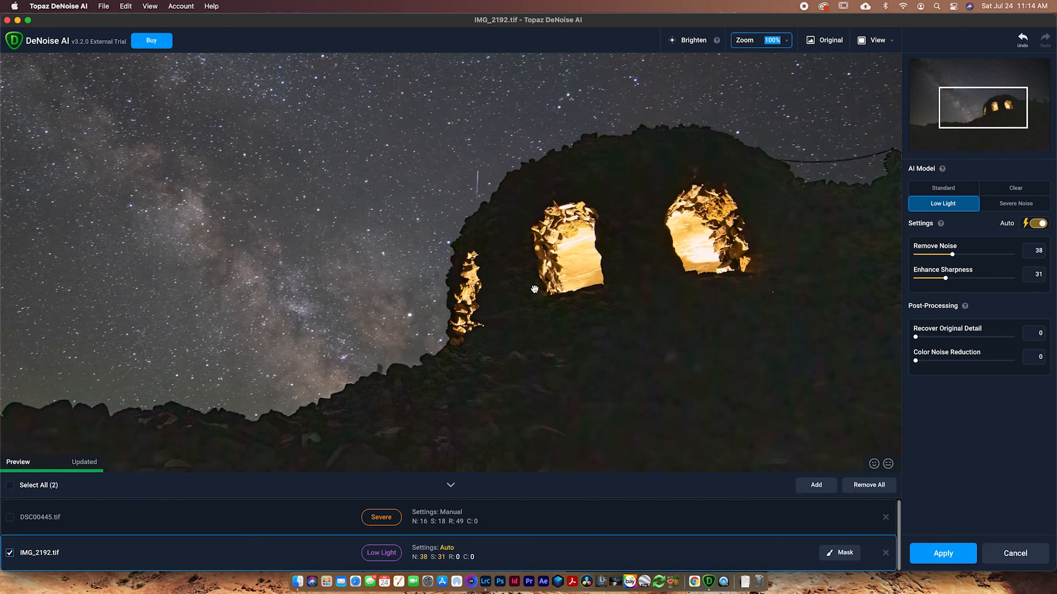
drag(672, 337, 577, 215)
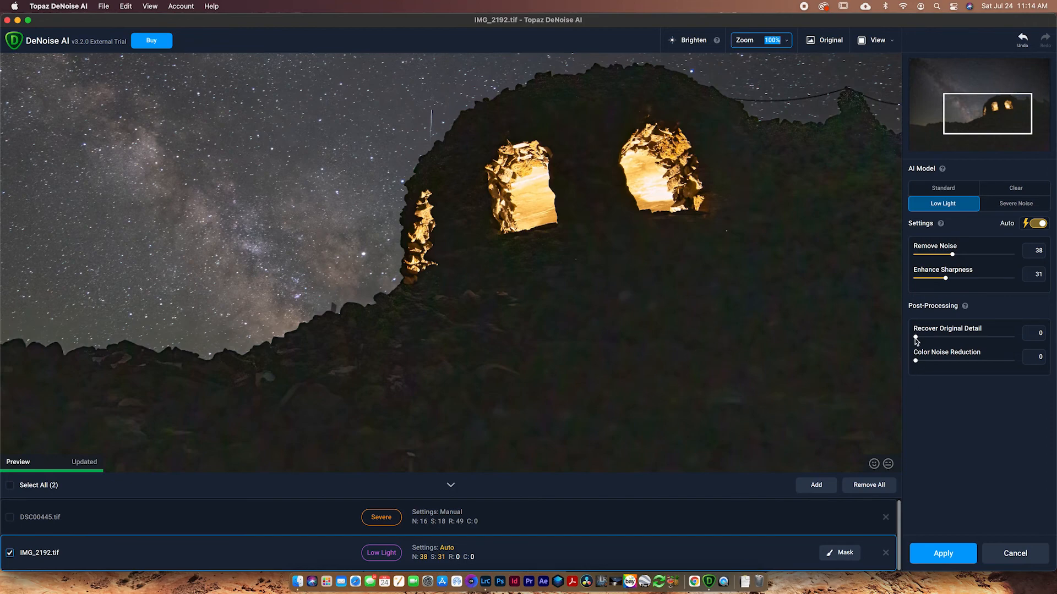
Set IMG_2192.tif to Recover Original Detail 57, Color Noise Reduction 100, Remove Noise 51 and Enhance Sharpness 21.
drag(915, 338, 981, 338)
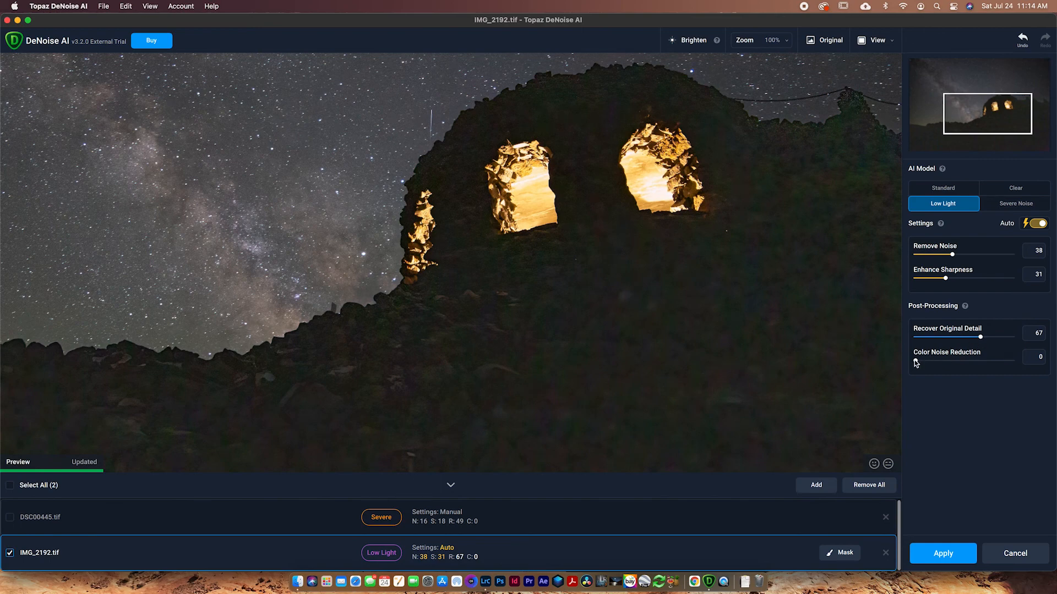
drag(916, 362, 1035, 357)
drag(980, 337, 971, 338)
drag(945, 278, 966, 259)
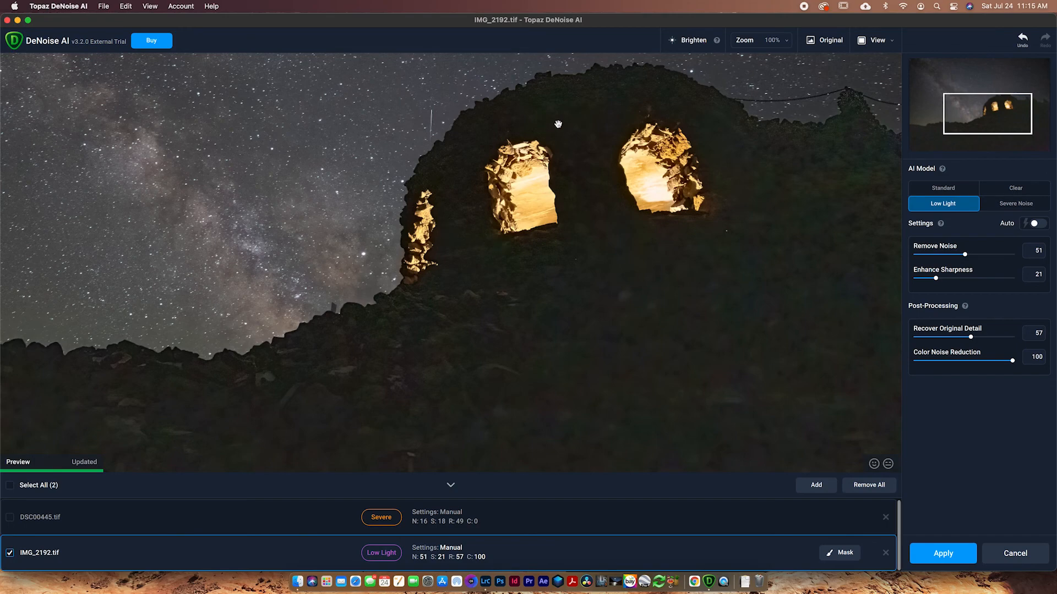
Compare the processed and original night sky of IMG_2192.tif at 400% zoom.
drag(578, 232, 698, 448)
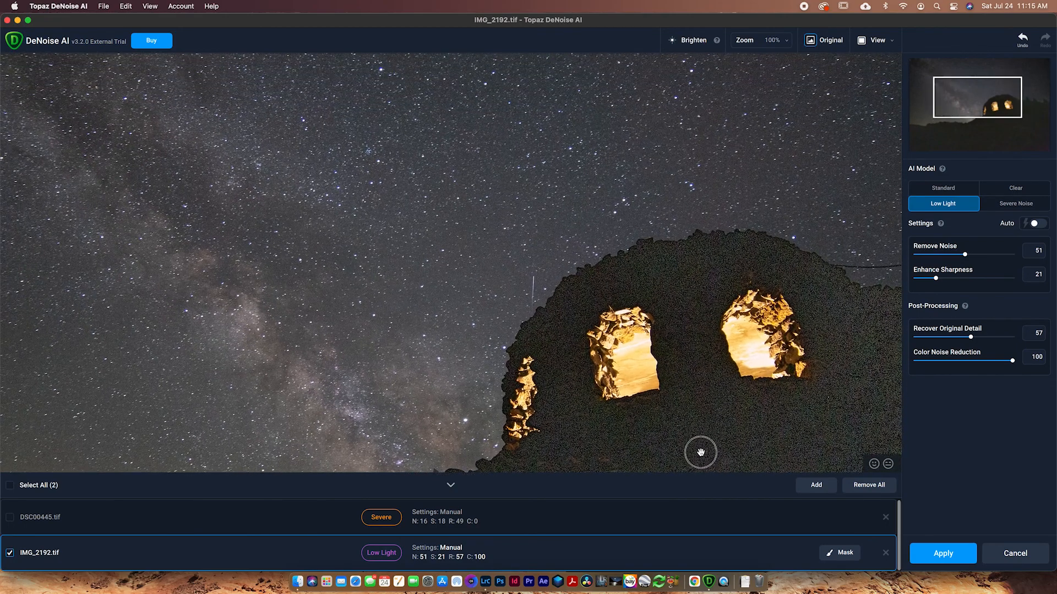
click(752, 41)
click(788, 42)
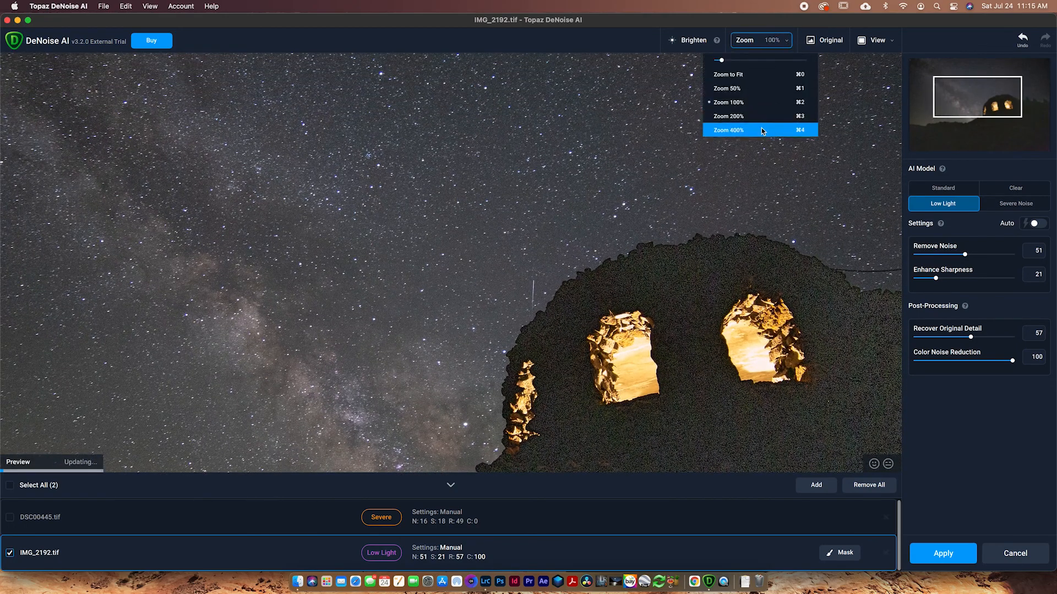
click(761, 128)
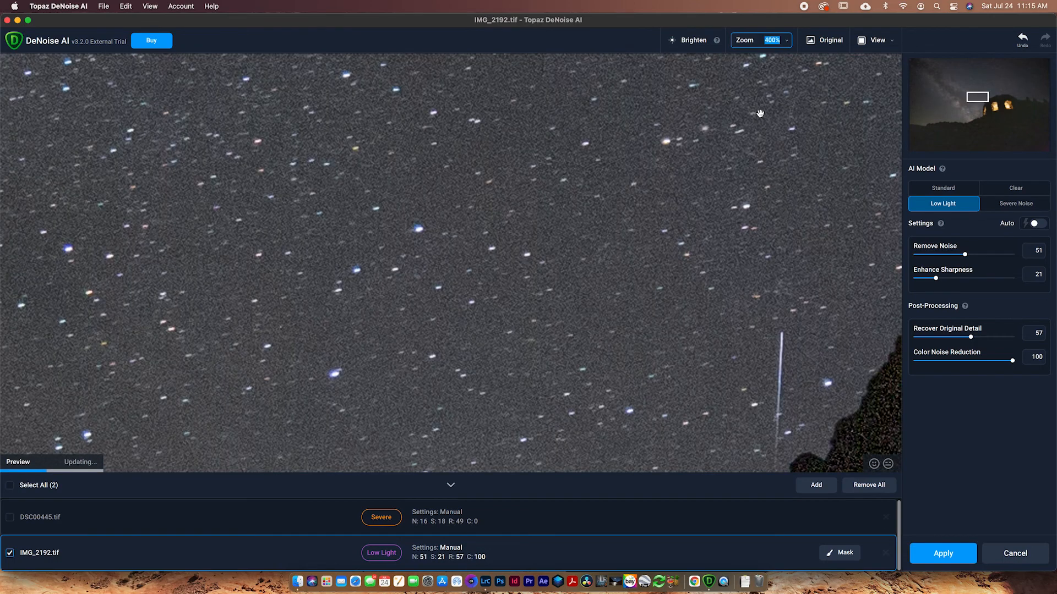
click(828, 43)
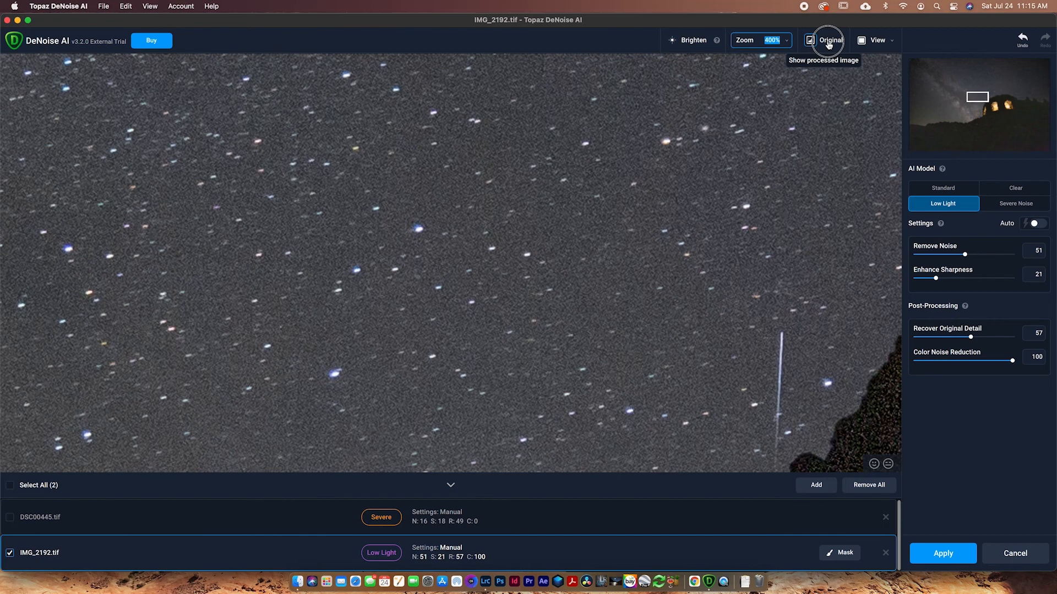
click(829, 43)
click(829, 42)
click(829, 43)
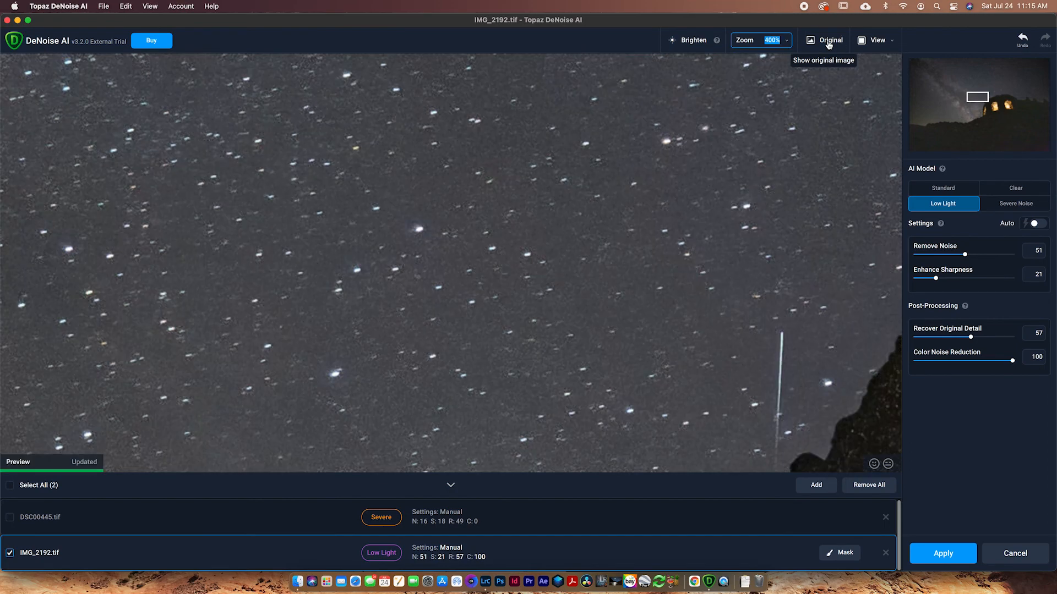
click(828, 43)
click(829, 43)
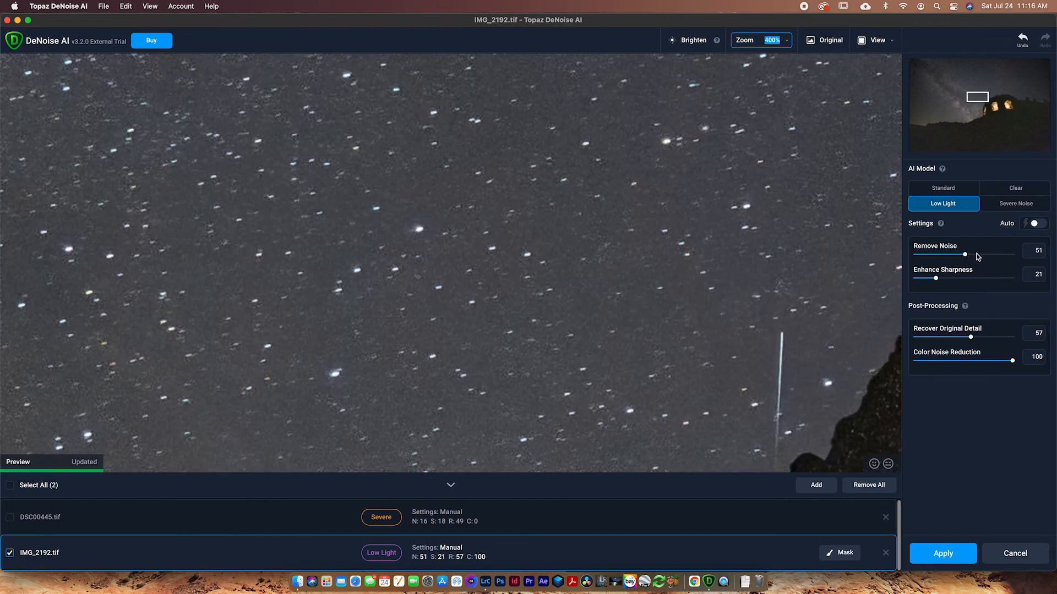
Set Remove Noise to 67 for IMG_2192.tif and compare the stars with the original.
drag(976, 254, 981, 254)
click(832, 41)
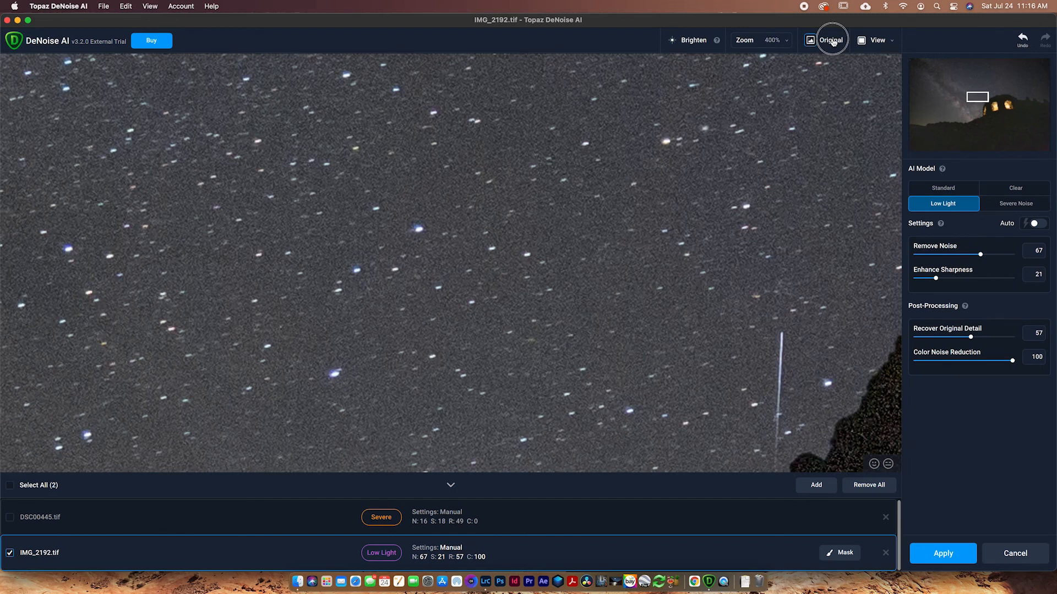
click(832, 41)
click(832, 40)
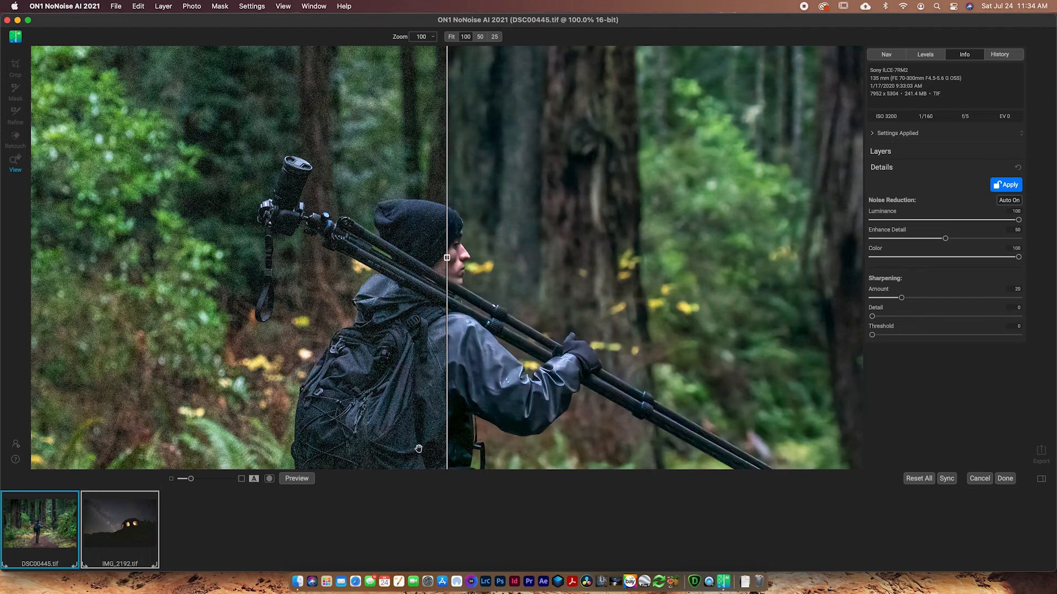
Compare the original and denoised halves of DSC00445.tif at about 30%, 50%, 25% and 100% zoom in ON1 NoNoise AI.
click(186, 481)
drag(186, 482, 181, 485)
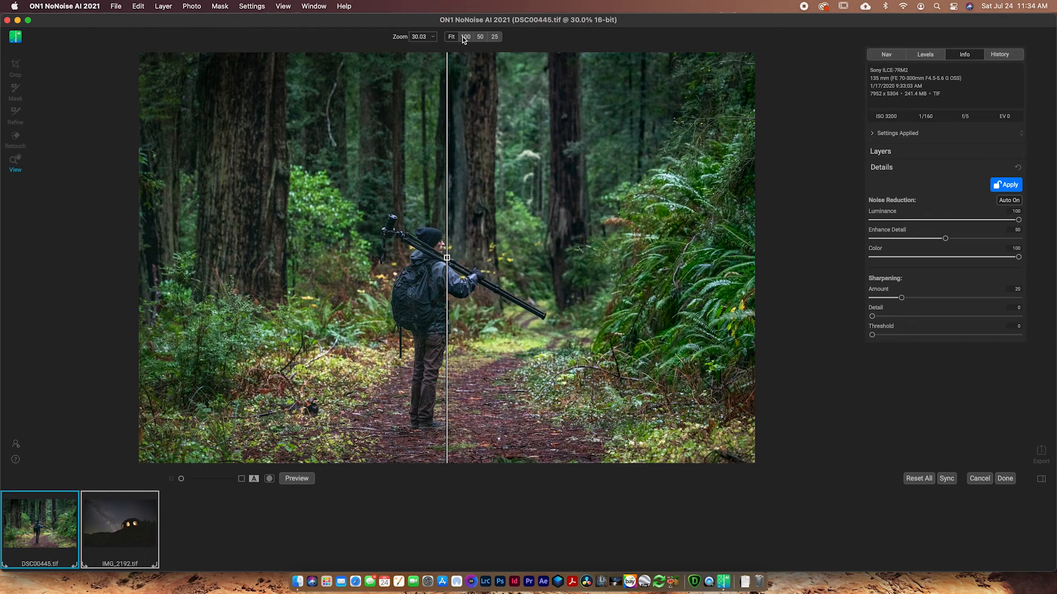
click(480, 36)
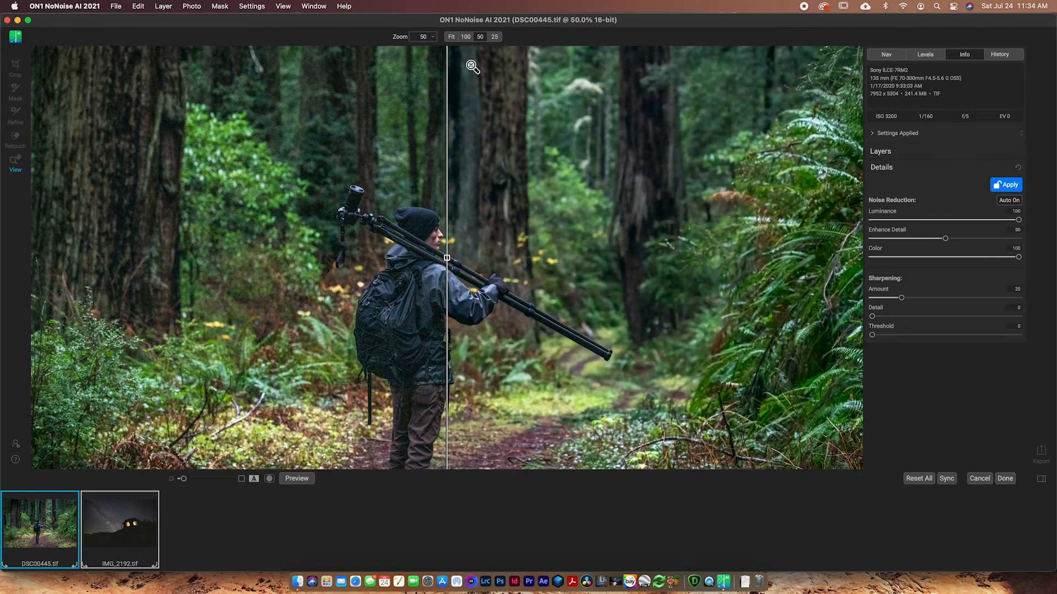
click(494, 37)
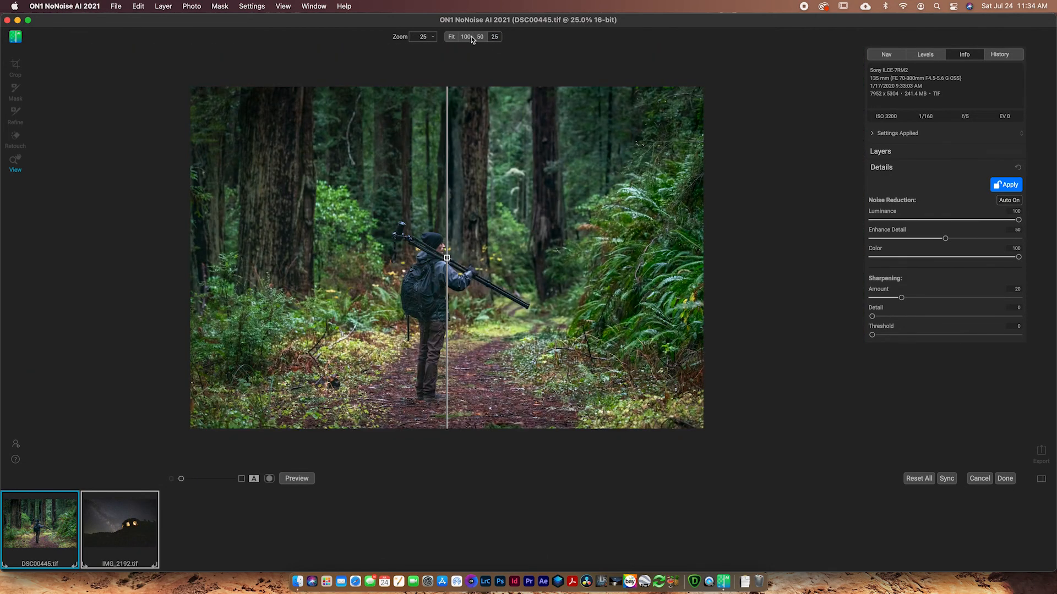
click(472, 36)
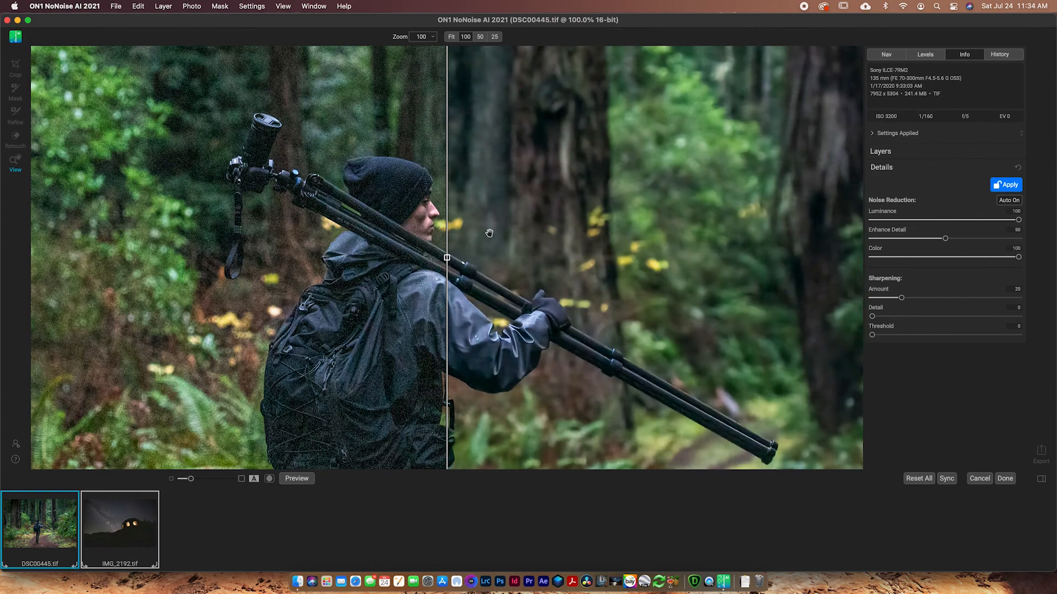
drag(489, 233, 547, 258)
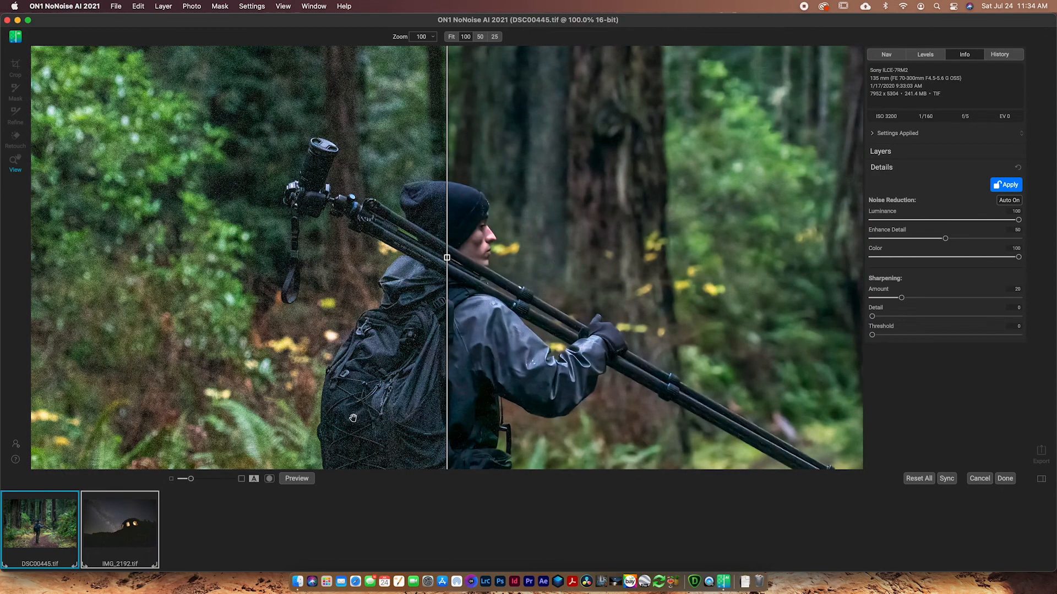
Examine the hiker's face, hat and jacket against the original at 181% zoom.
drag(191, 479, 194, 481)
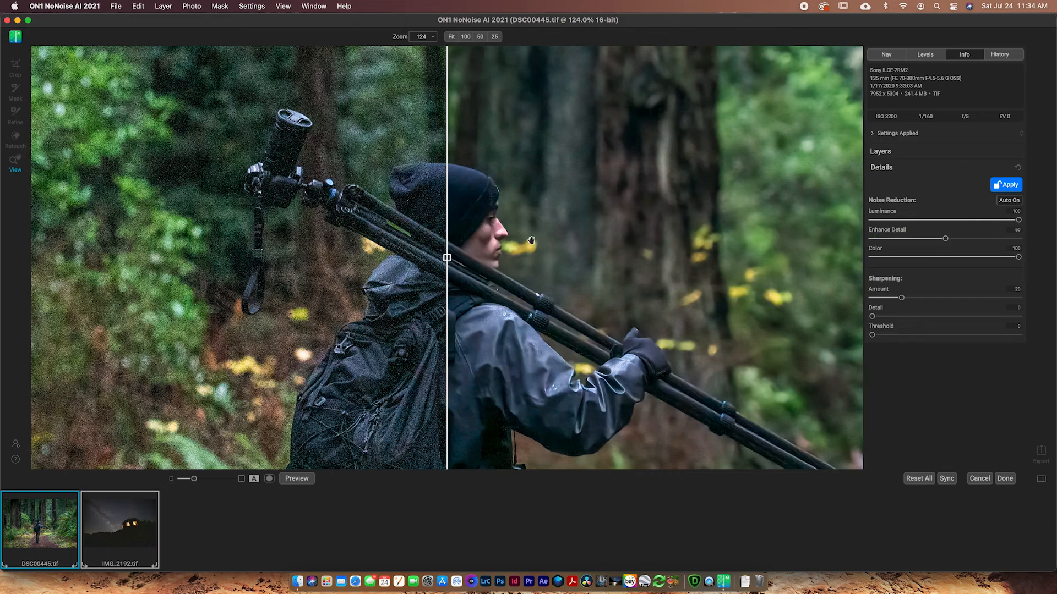
click(194, 478)
drag(193, 479, 201, 479)
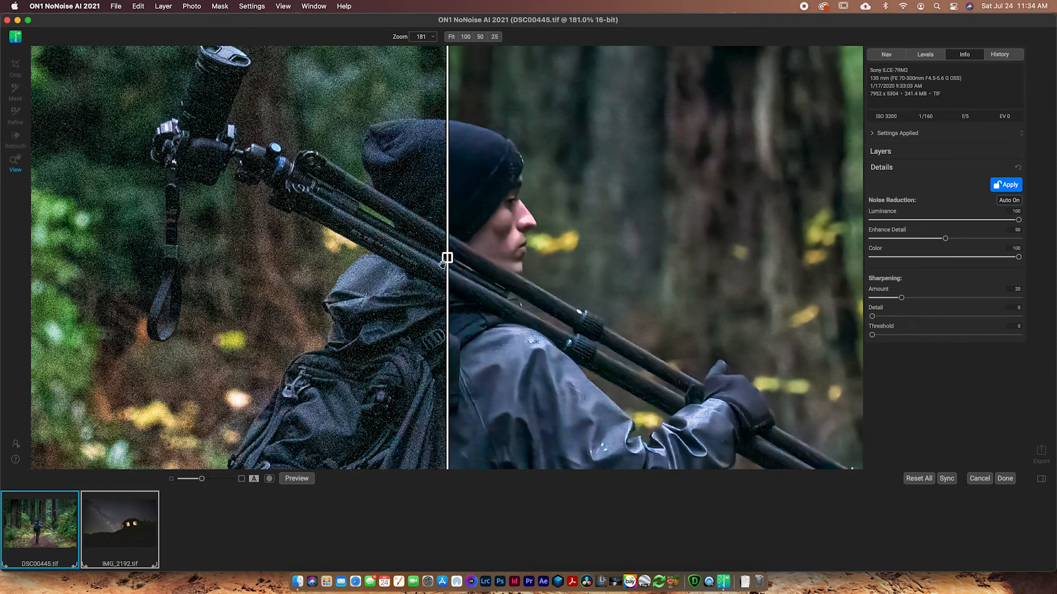
mouse_move(447, 258)
mouse_down()
mouse_move(555, 263)
mouse_move(436, 260)
mouse_up()
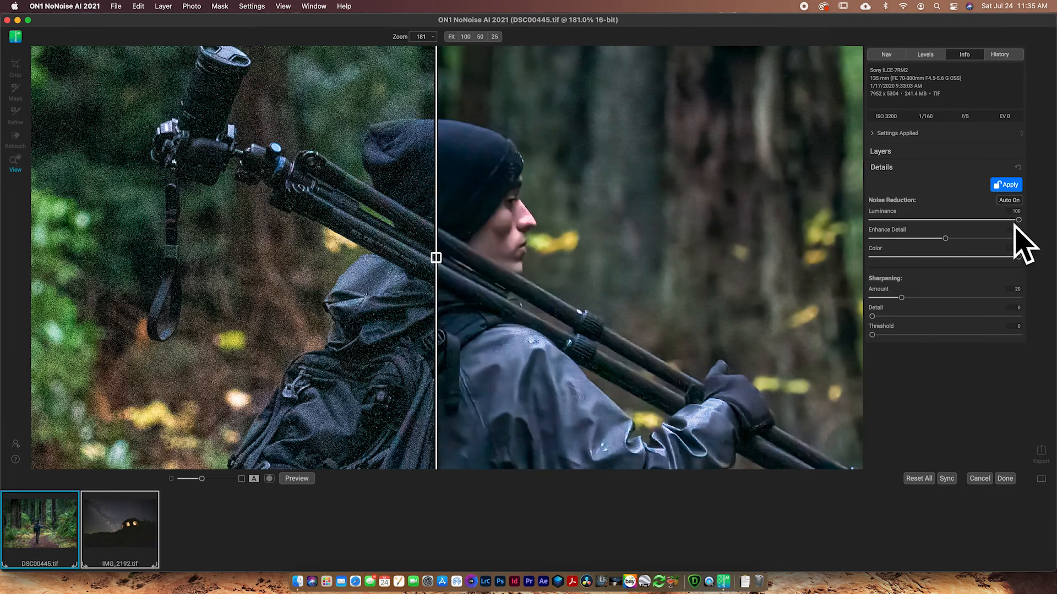
Set noise reduction for DSC00445.tif to Luminance 77, Enhance Detail 25 and Color 0, and compare the hiker and trees with the original.
drag(1015, 223, 985, 223)
drag(1018, 257, 895, 268)
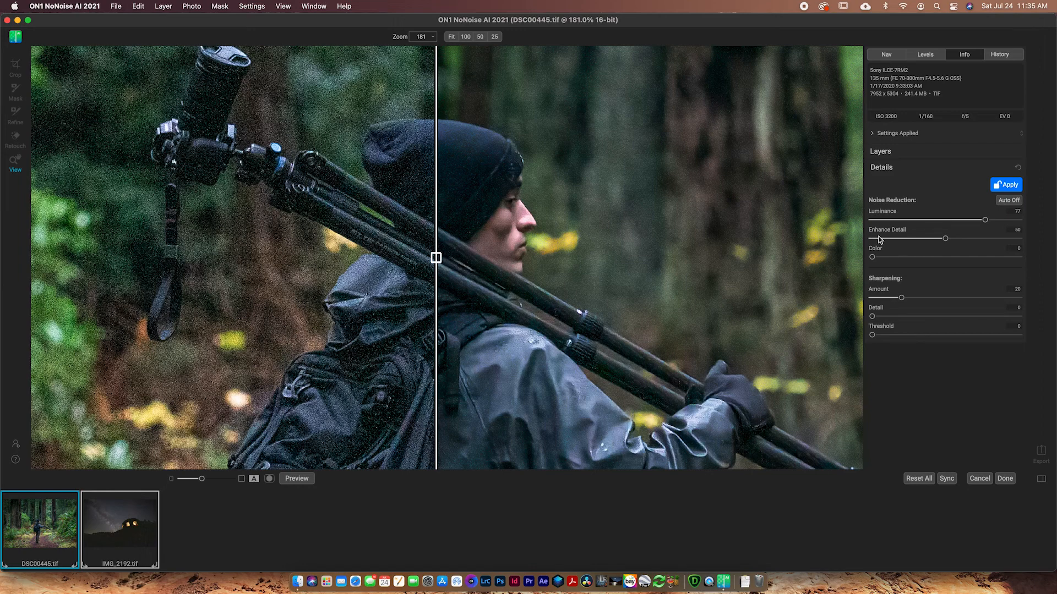
drag(946, 240, 908, 250)
drag(436, 258, 475, 263)
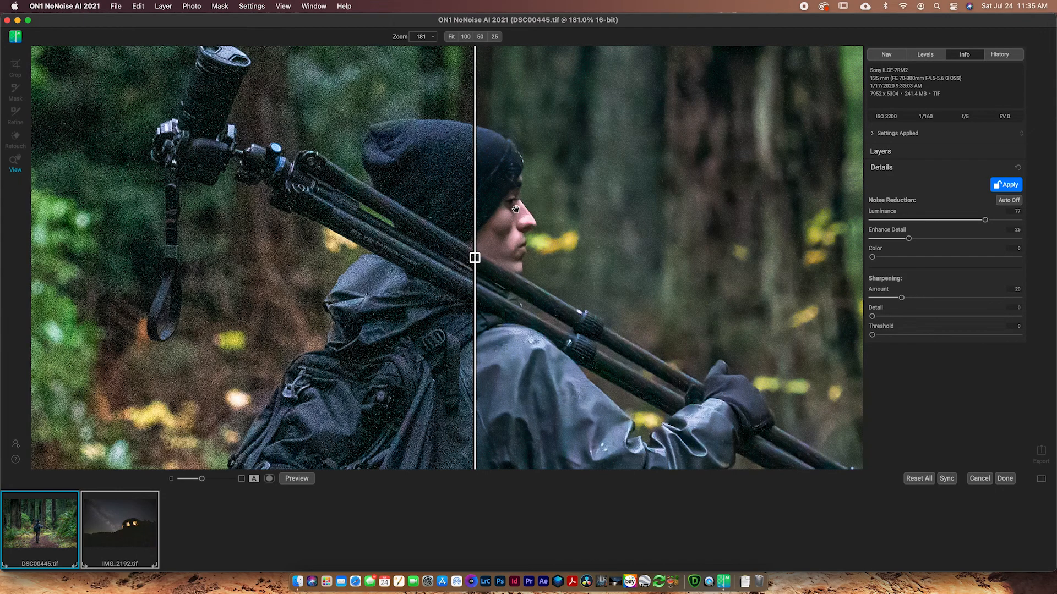
drag(357, 338, 305, 355)
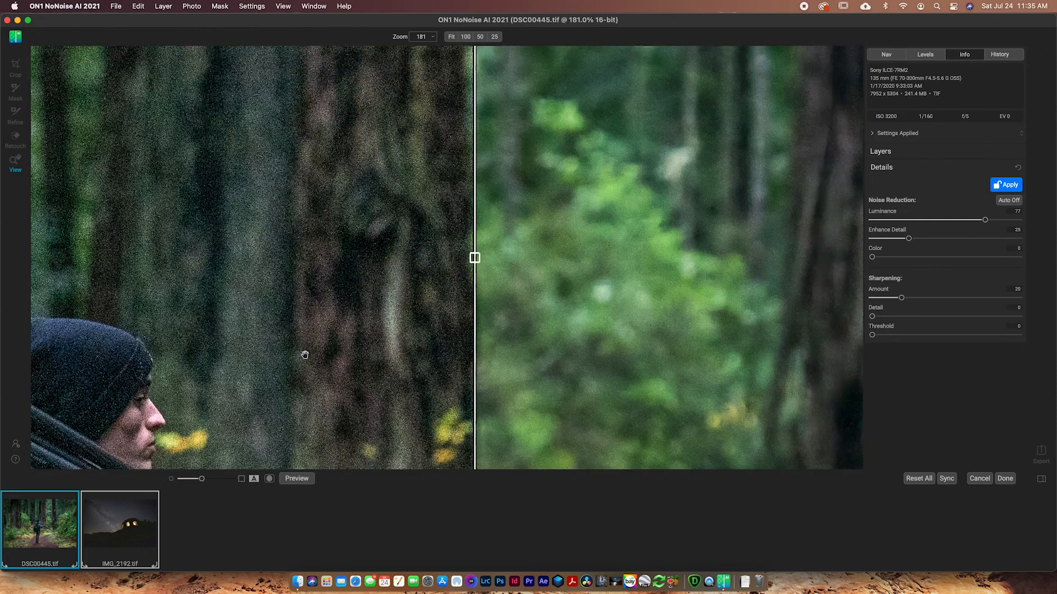
drag(563, 265, 783, 146)
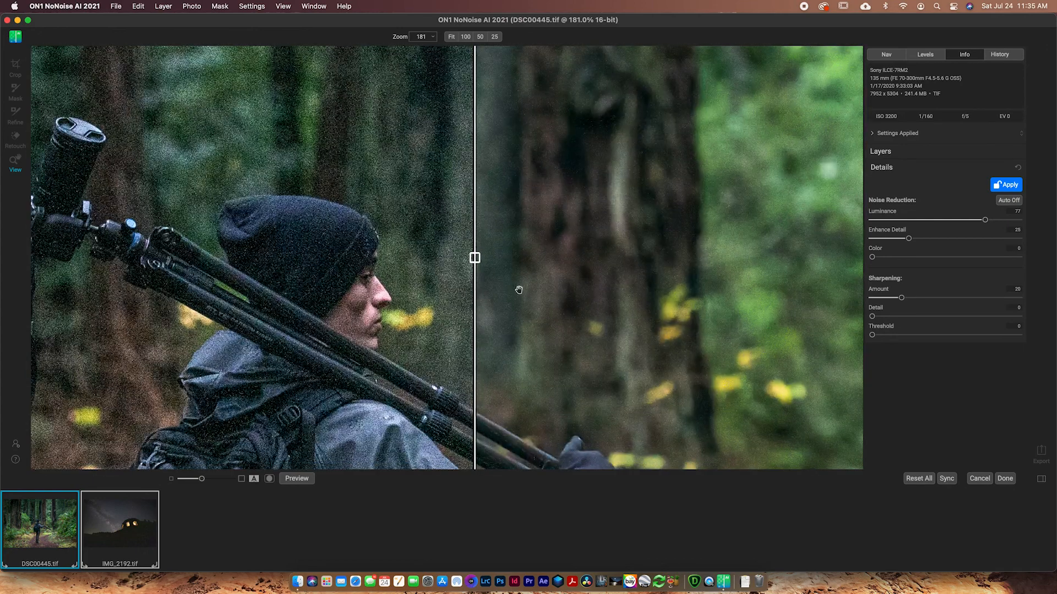
drag(519, 288, 698, 221)
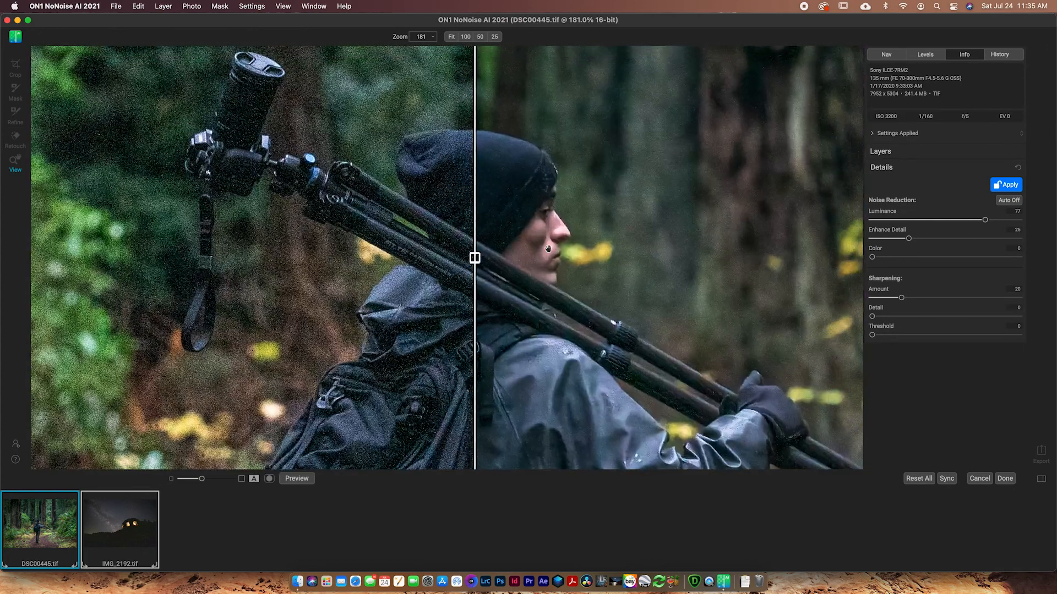
Try Sharpening on DSC00445.tif with Amount 16 and Detail 100, and return Amount, Detail and Threshold to 0.
drag(902, 301, 1018, 325)
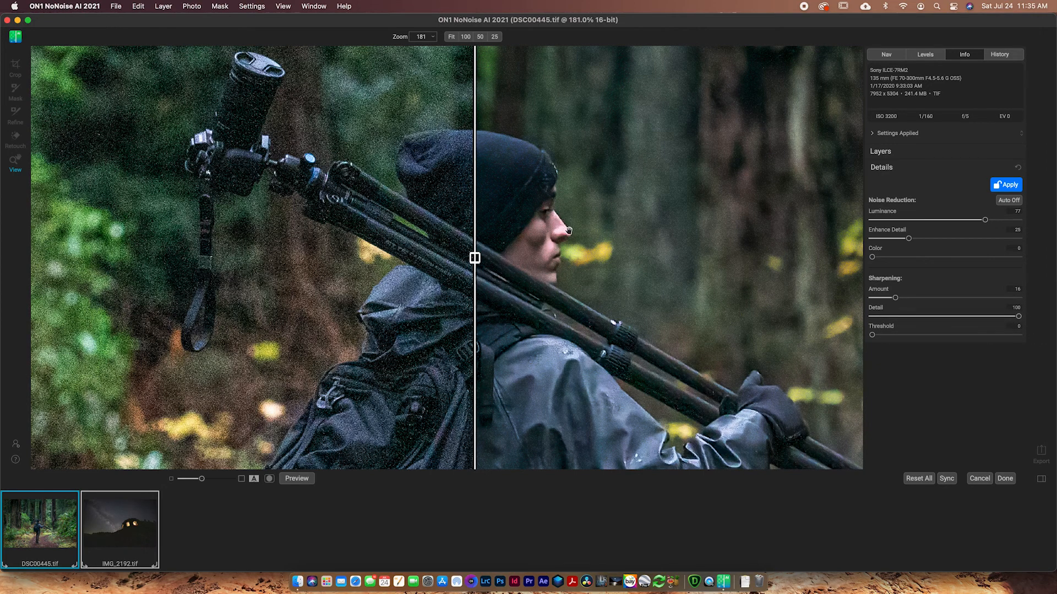
drag(1019, 318, 955, 317)
drag(872, 336, 857, 307)
drag(956, 318, 867, 336)
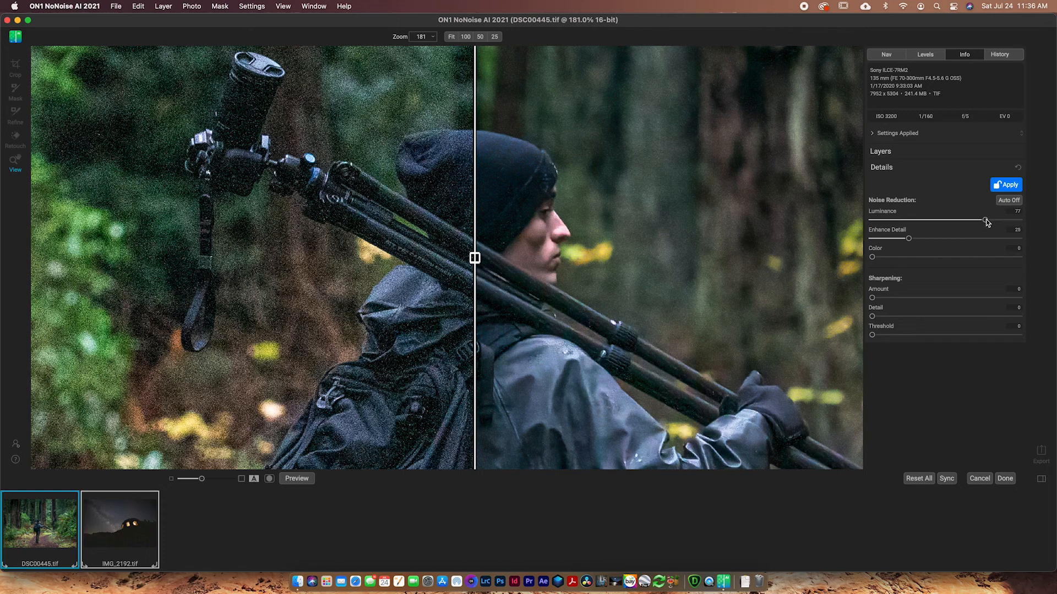
Set Luminance noise reduction to 84 for DSC00445.tif and inspect the jacket, backpack and trousers.
mouse_move(987, 222)
mouse_down()
mouse_move(1016, 223)
mouse_move(984, 227)
mouse_move(995, 229)
mouse_up()
drag(602, 214, 514, 197)
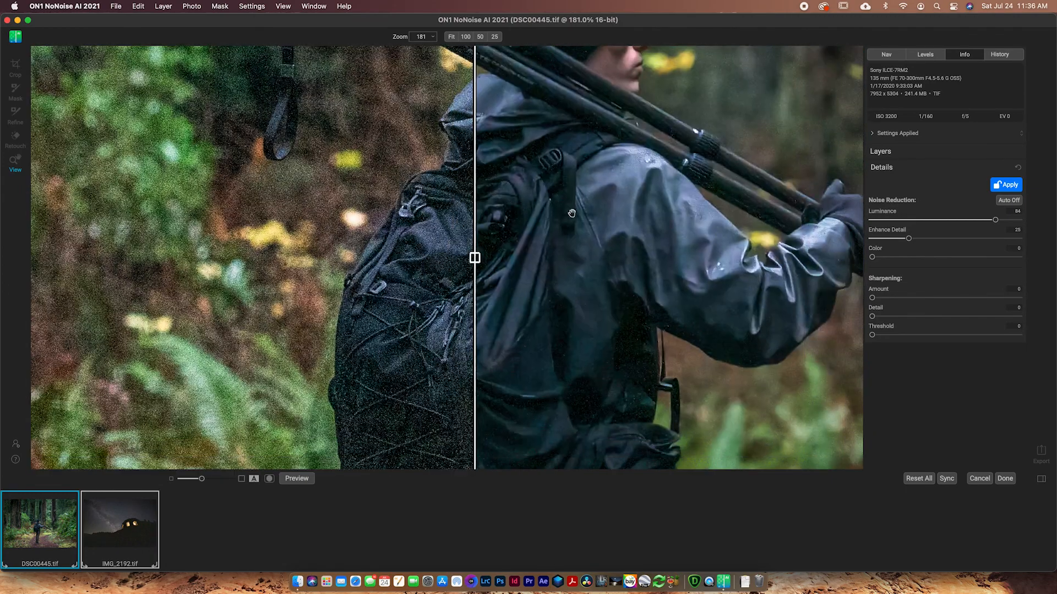
drag(654, 251, 517, 205)
drag(660, 292, 576, 174)
drag(559, 296, 703, 189)
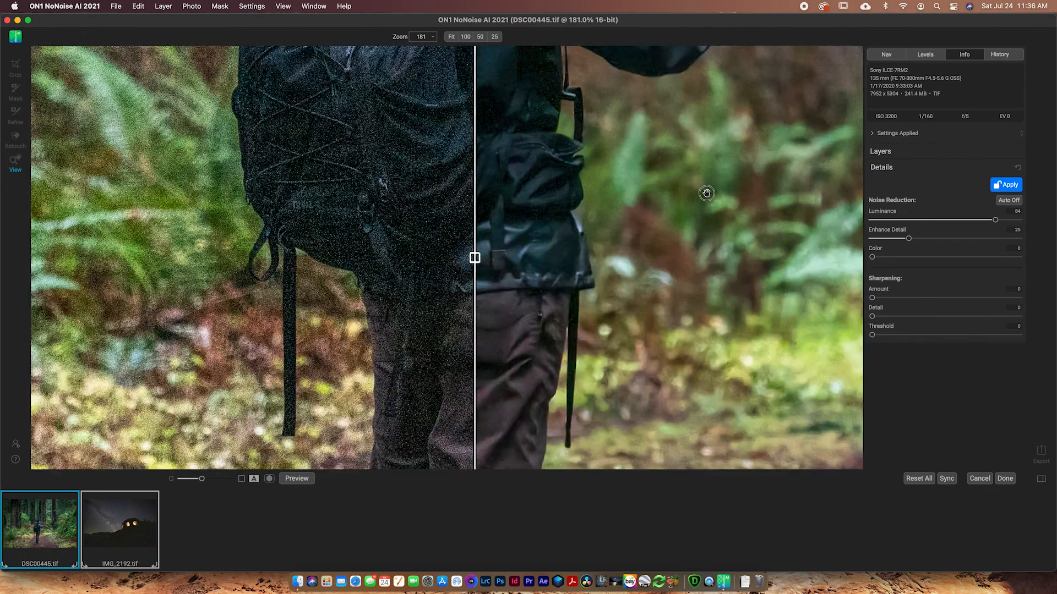
Compare the noise in the backpack, ferns and camera on the tripod between the original and denoised halves.
drag(476, 264, 492, 306)
drag(556, 282, 752, 423)
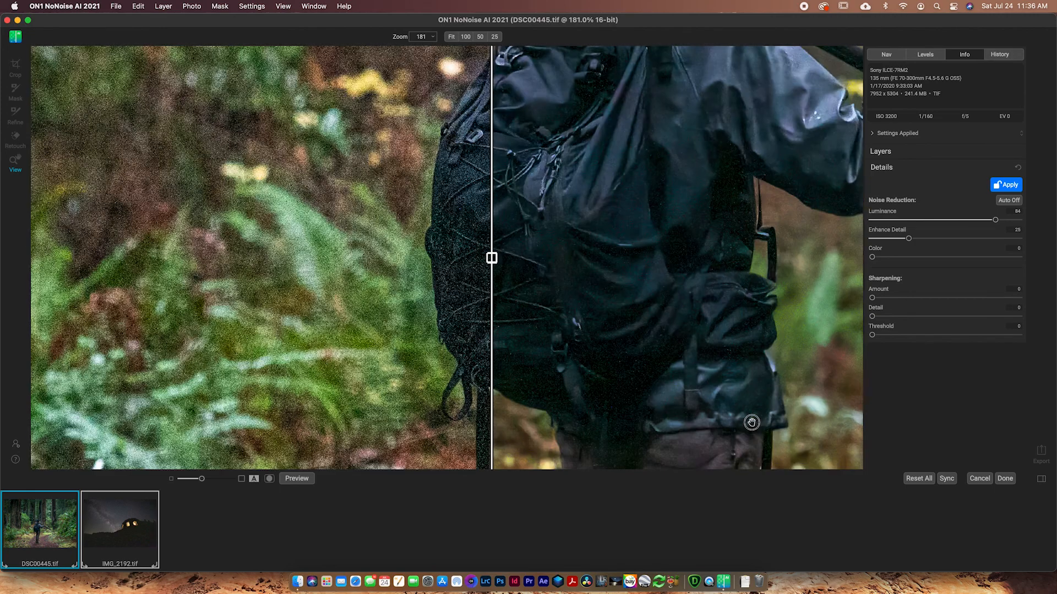
drag(593, 278, 737, 349)
drag(640, 337, 668, 389)
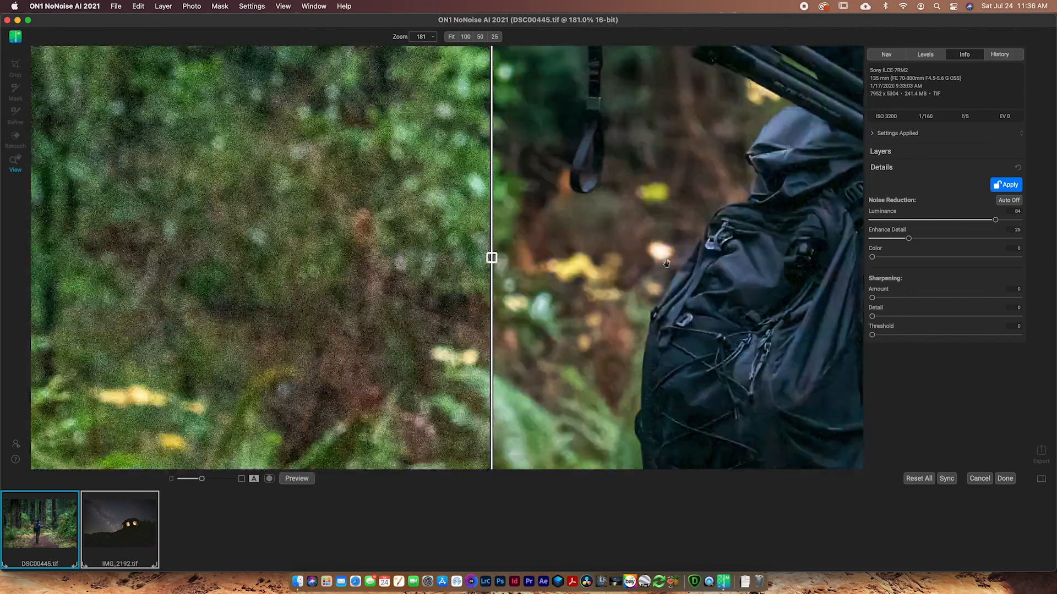
drag(667, 264, 587, 371)
drag(649, 229, 623, 276)
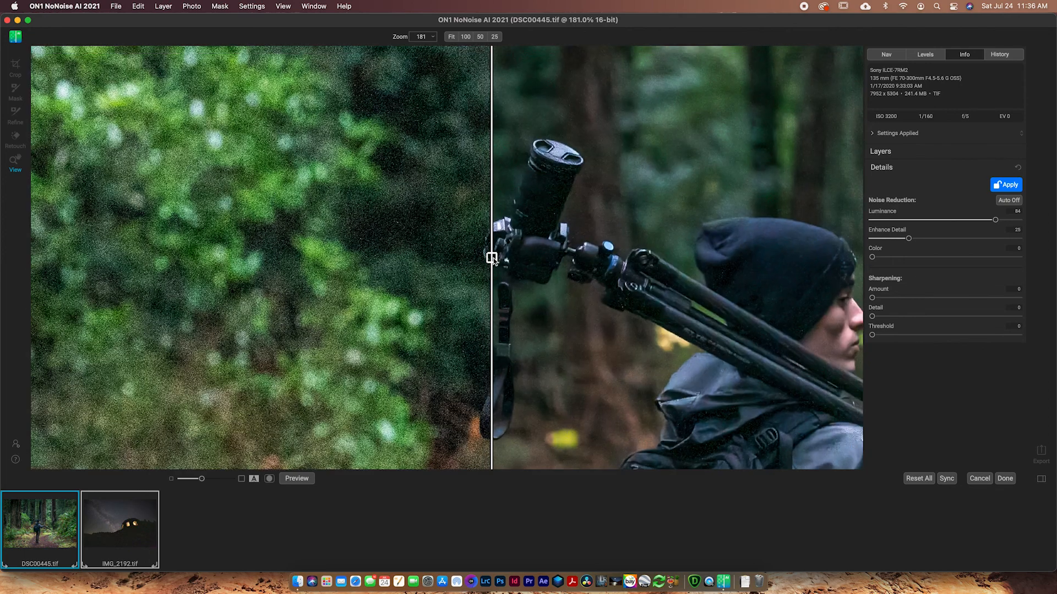
Set Luminance noise reduction to 92 for DSC00445.tif and compare the hiker's head with the original.
drag(493, 259, 734, 278)
scroll(822, 251, right, 5)
drag(998, 221, 1007, 224)
drag(734, 257, 536, 257)
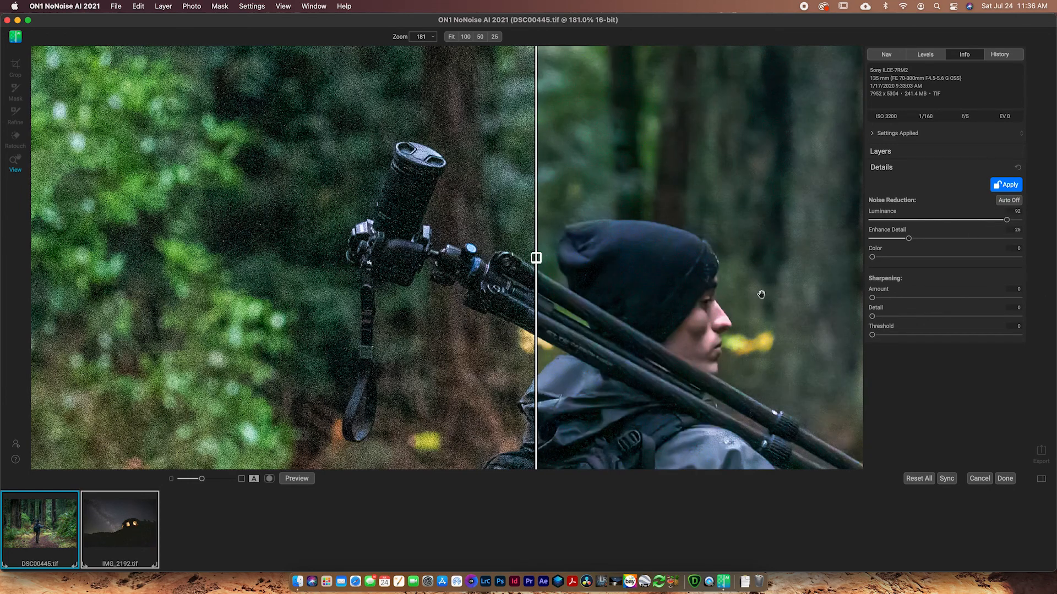
Open IMG_2192.tif and compare its default noise reduction with the original at 100% and 181% zoom.
click(116, 531)
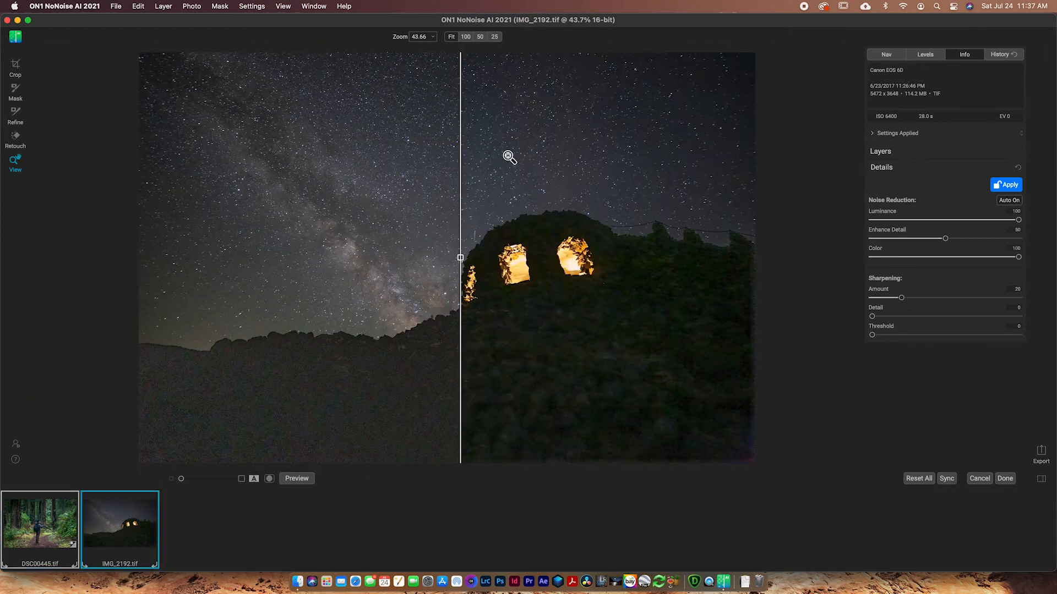
click(467, 38)
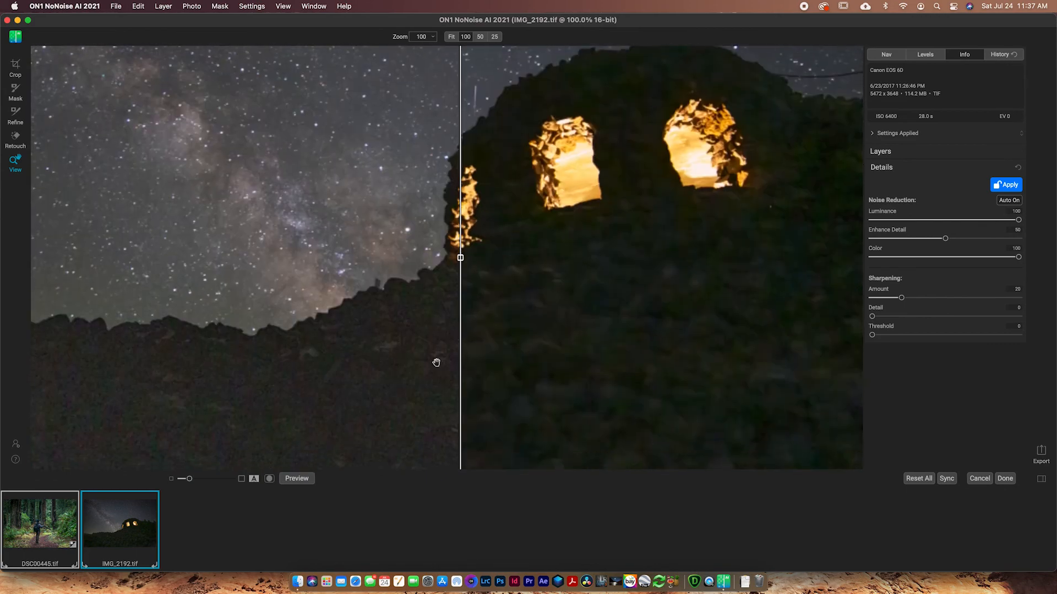
drag(190, 482, 201, 480)
drag(561, 409, 588, 445)
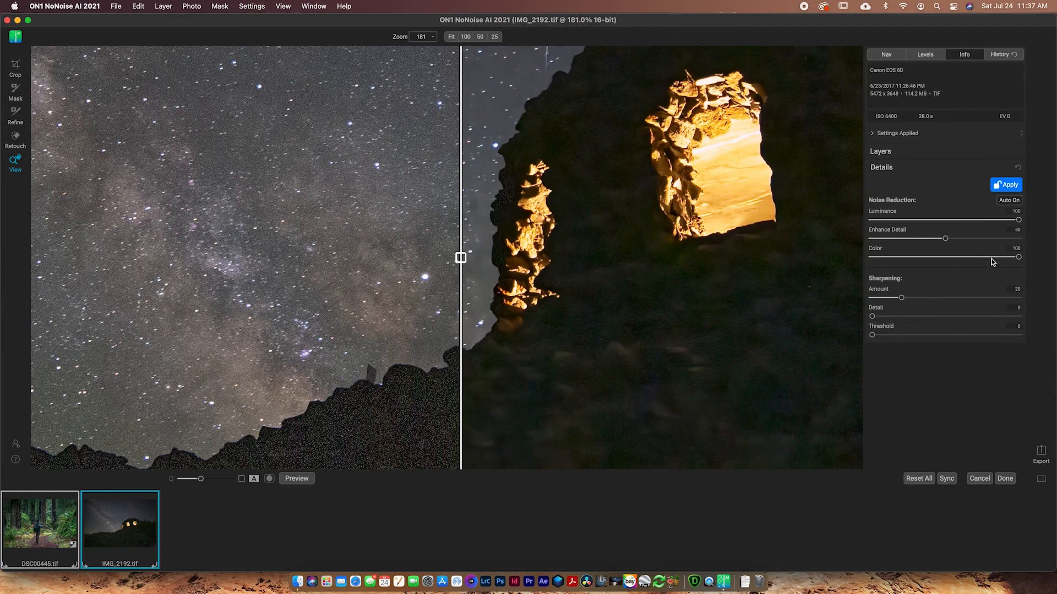
Set noise reduction for IMG_2192.tif to Luminance 83, Enhance Detail 82 and Color 100, checking the dark hillside and sky.
drag(1017, 219, 1048, 266)
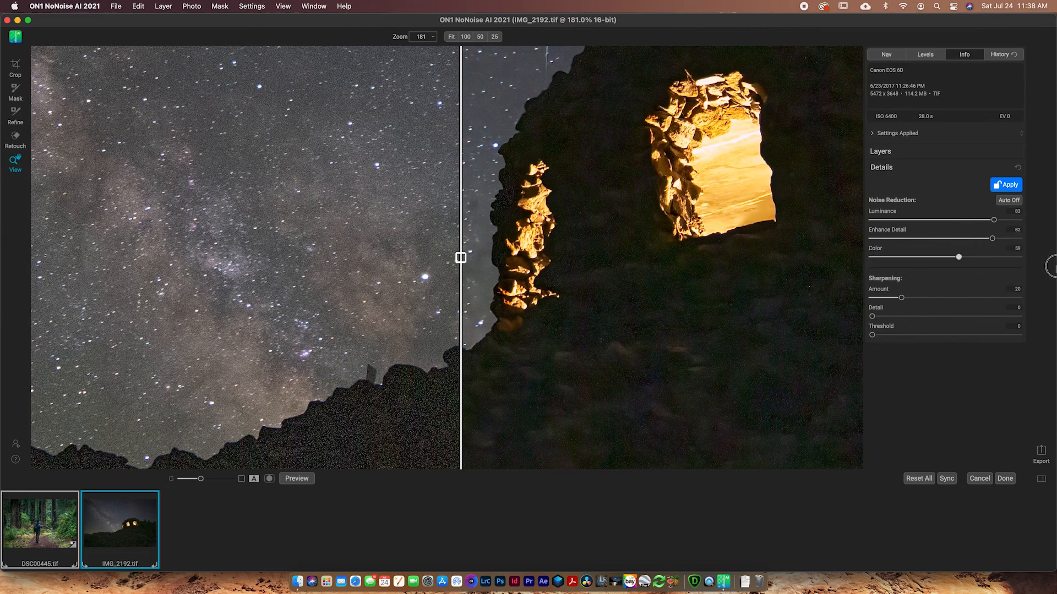
drag(686, 308, 640, 197)
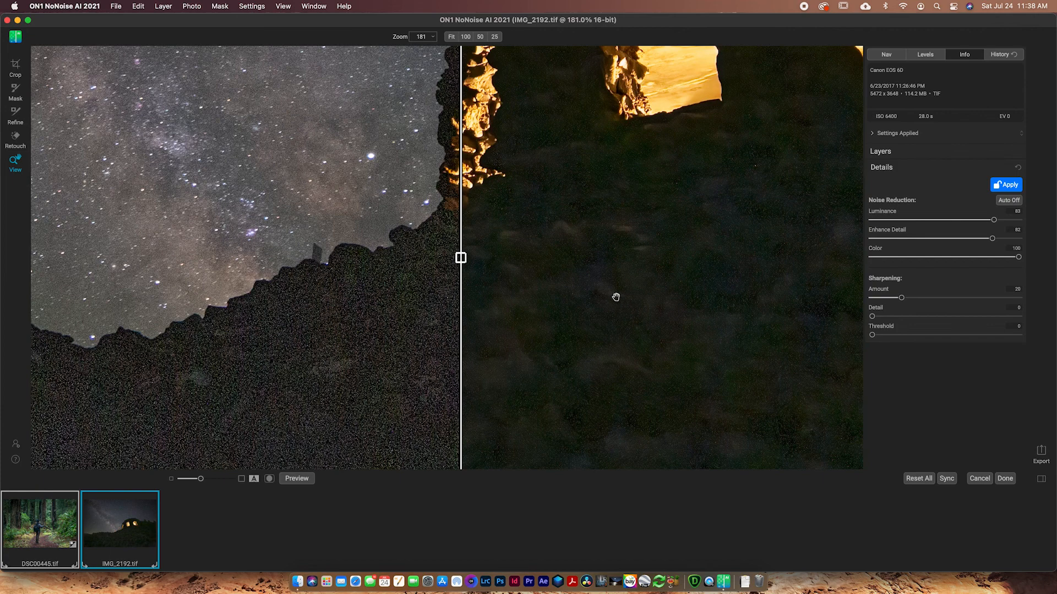
drag(1020, 260, 811, 267)
drag(771, 268, 1051, 269)
drag(558, 256, 644, 440)
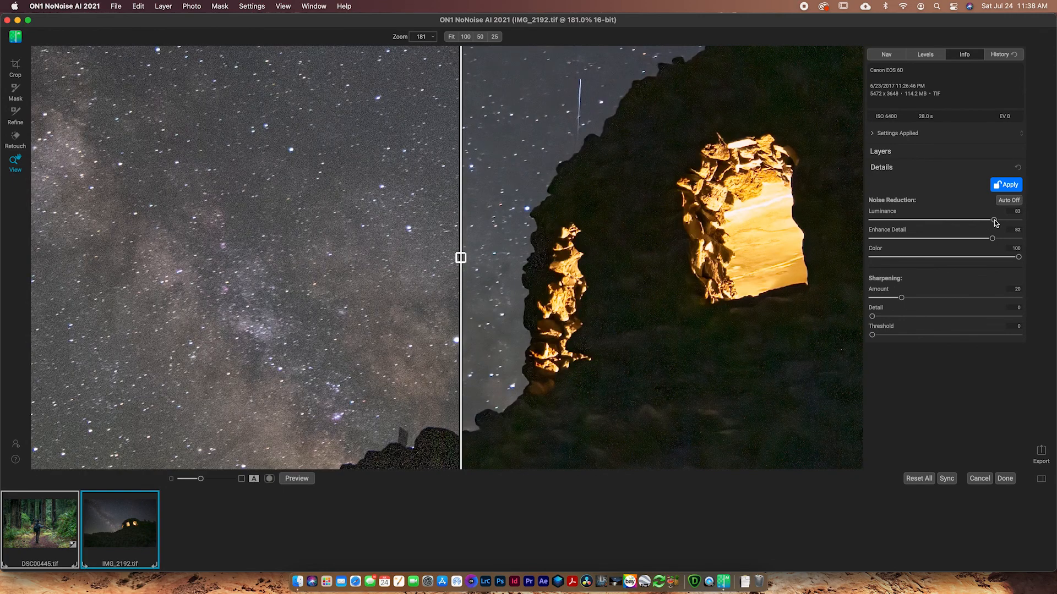
Set Luminance noise reduction to 93 for IMG_2192.tif and compare the Milky Way with the original.
mouse_move(994, 221)
mouse_down()
mouse_move(1024, 223)
mouse_move(1008, 224)
mouse_up()
drag(556, 231, 769, 287)
drag(526, 261, 592, 162)
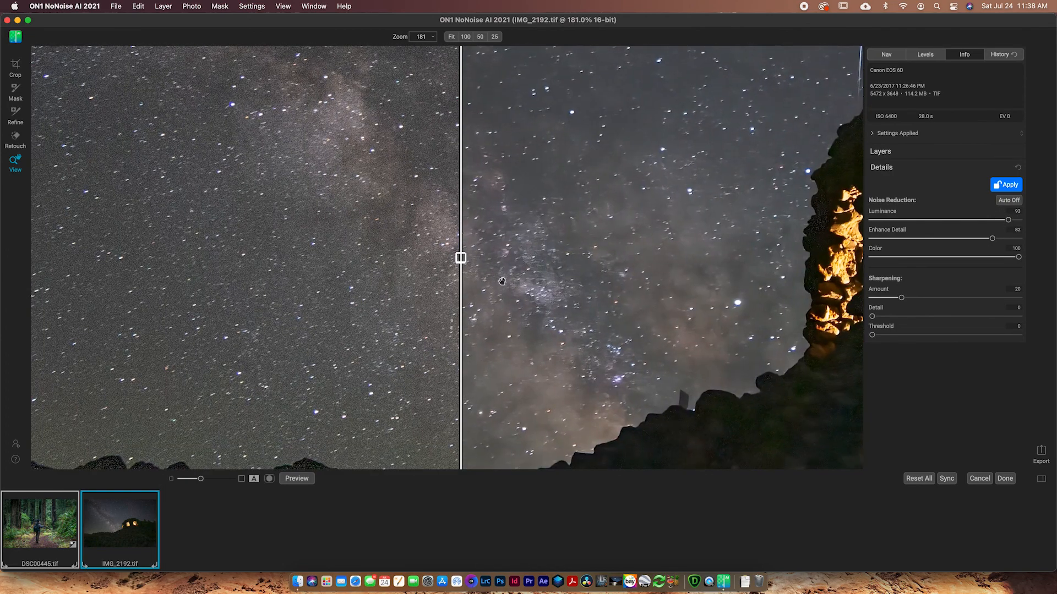
mouse_move(461, 259)
mouse_down()
mouse_move(556, 257)
mouse_move(396, 259)
mouse_move(618, 257)
mouse_move(379, 257)
mouse_move(665, 258)
mouse_move(399, 257)
mouse_move(464, 258)
mouse_up()
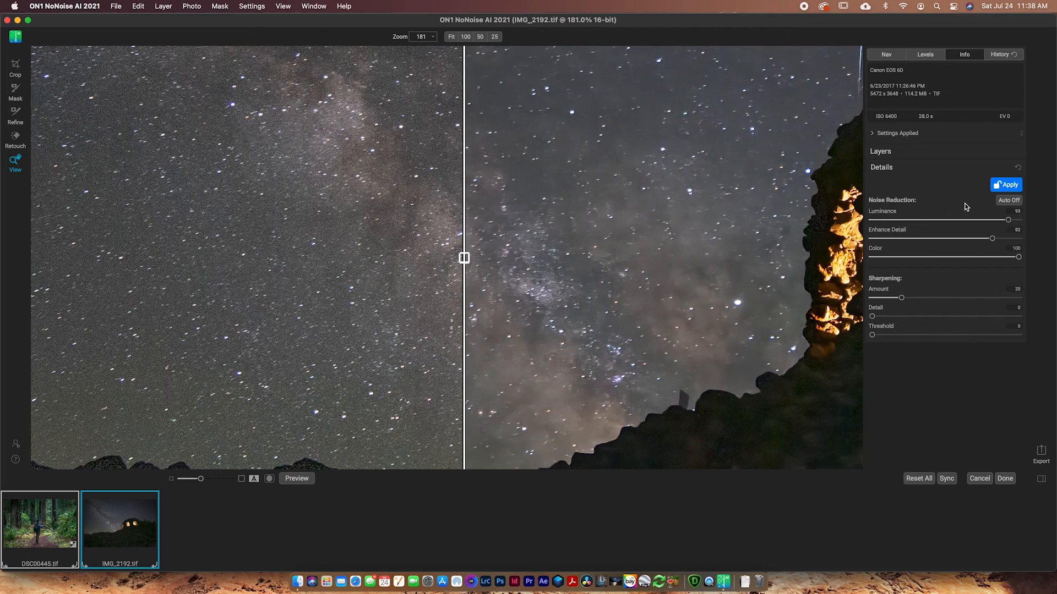
Set Luminance to 74 and Sharpening Amount to 0 for IMG_2192.tif, and compare the sky with the original at 100% zoom.
drag(1009, 221, 982, 224)
drag(901, 298, 739, 298)
drag(462, 264, 502, 287)
click(466, 37)
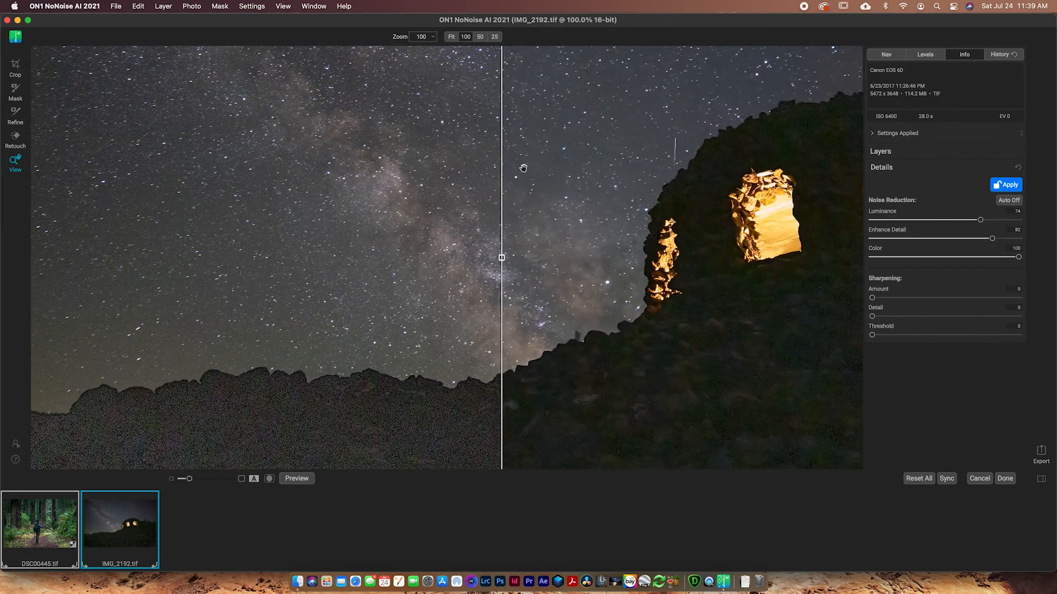
drag(540, 198, 613, 317)
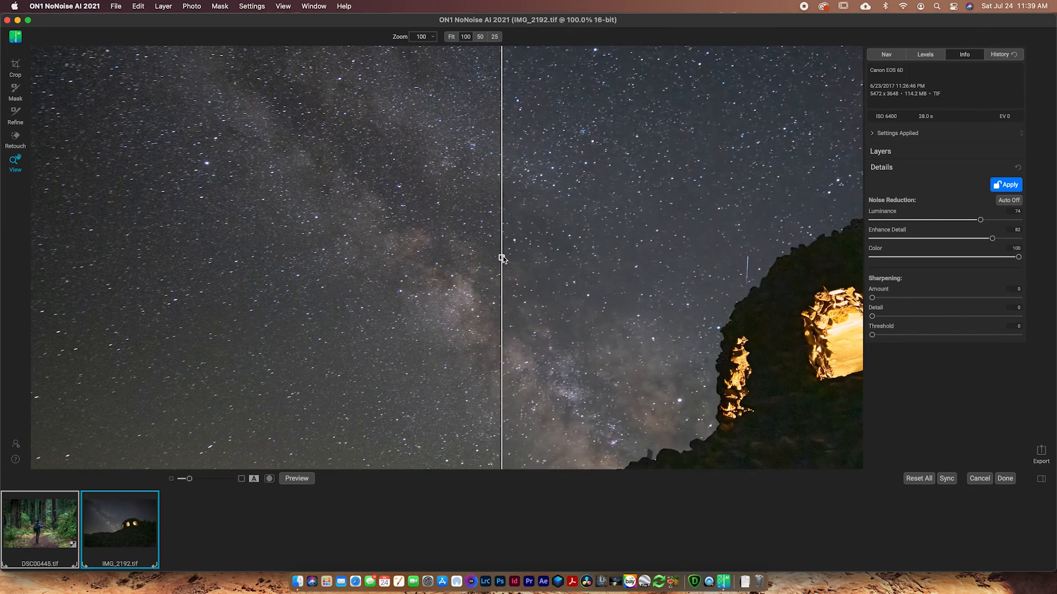
drag(502, 258, 397, 205)
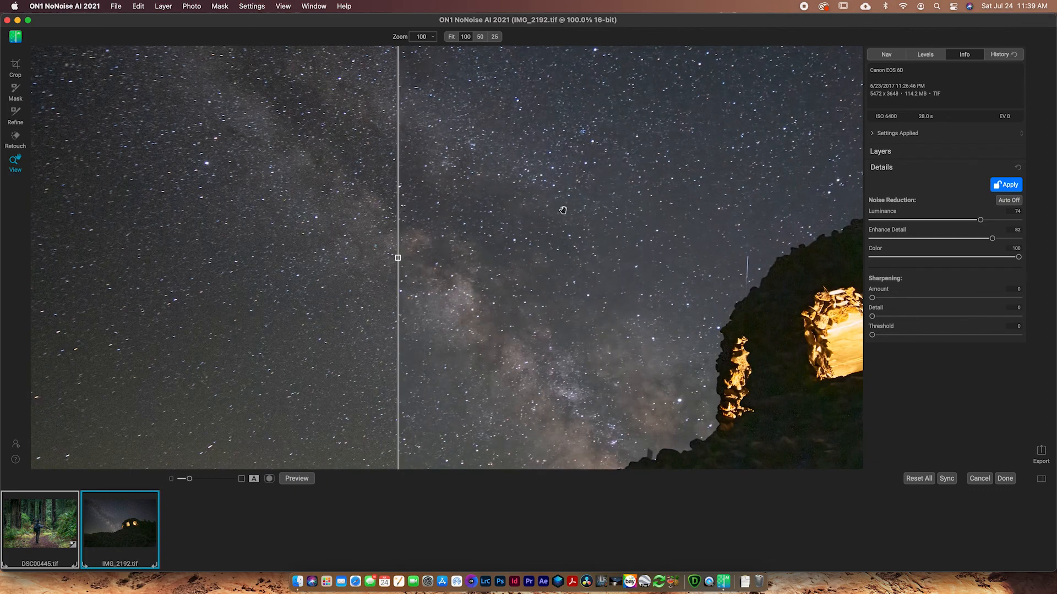
click(678, 212)
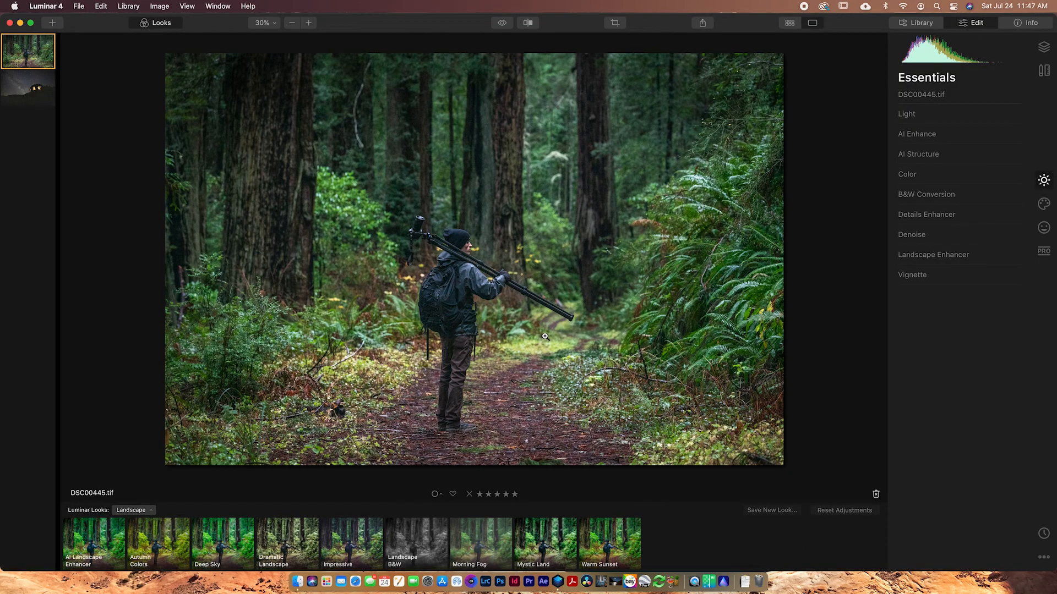
Open the Denoise adjustment for DSC00445.tif and set Luminosity Denoise to 43, viewing the hiker at 200% zoom.
click(915, 236)
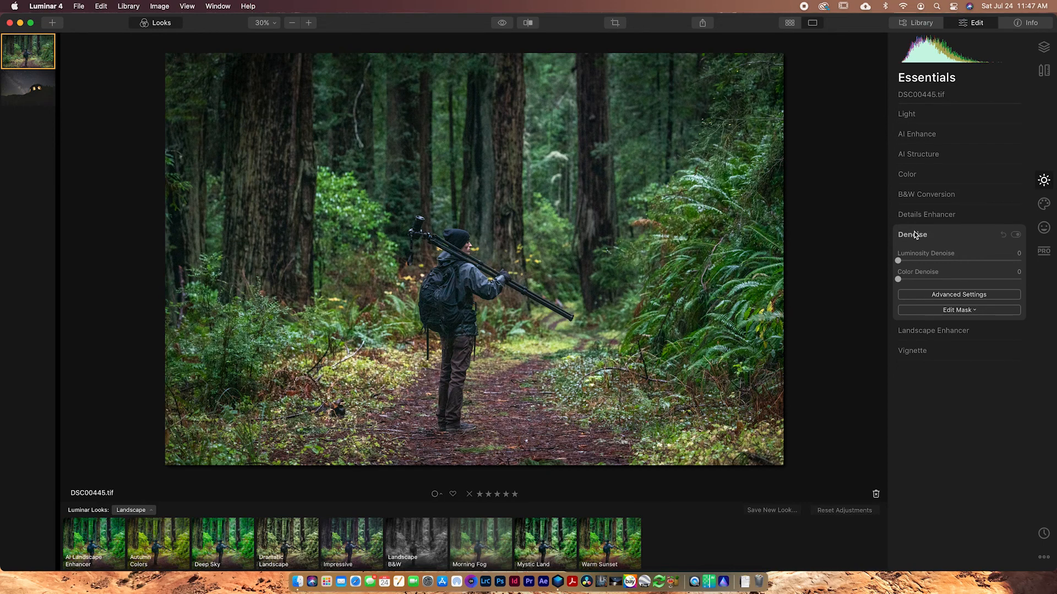
click(472, 242)
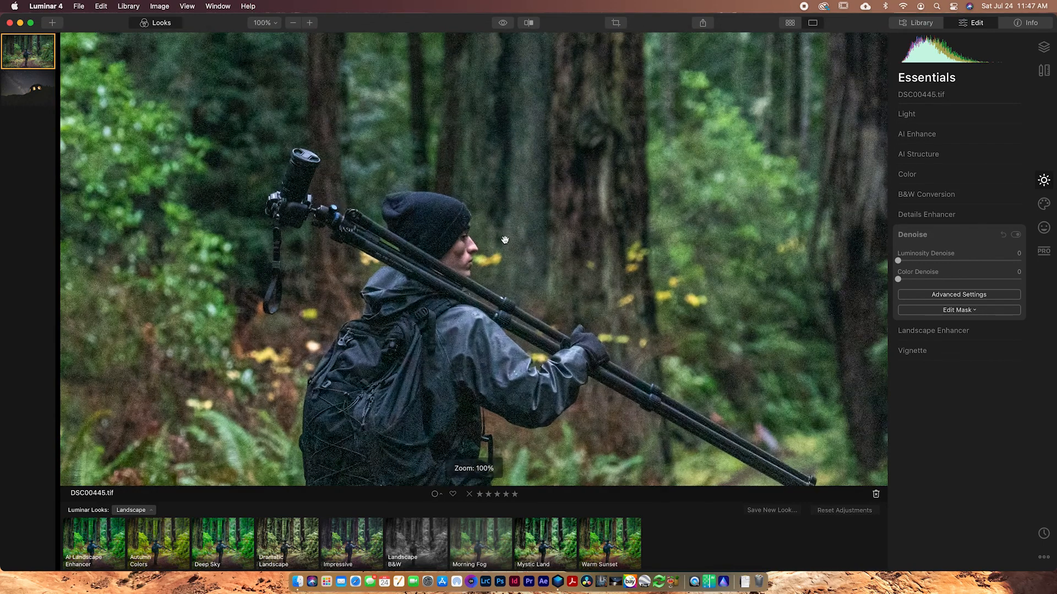
drag(505, 240, 488, 262)
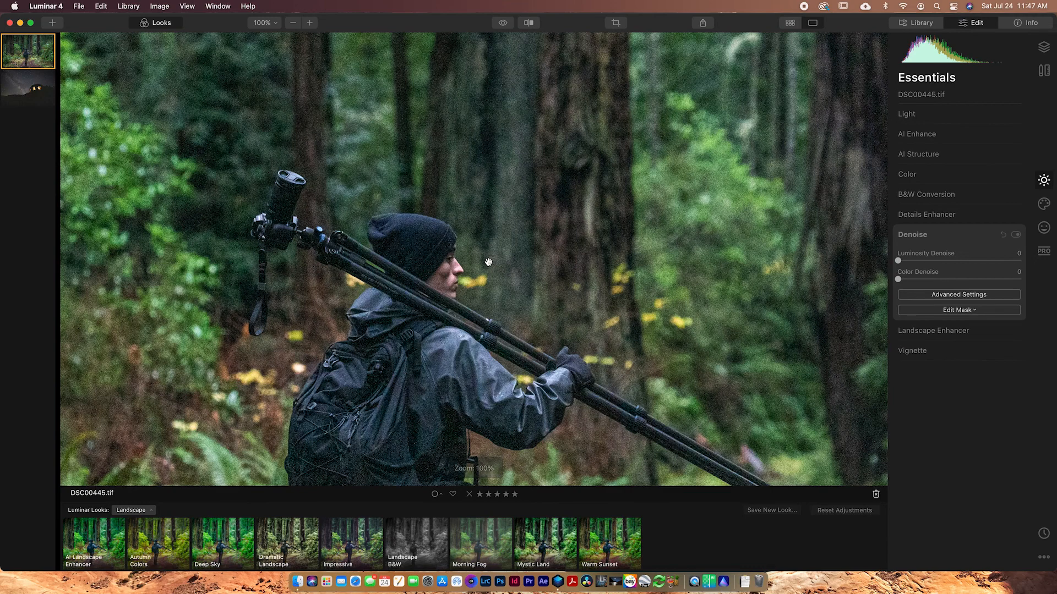
key(super+equal)
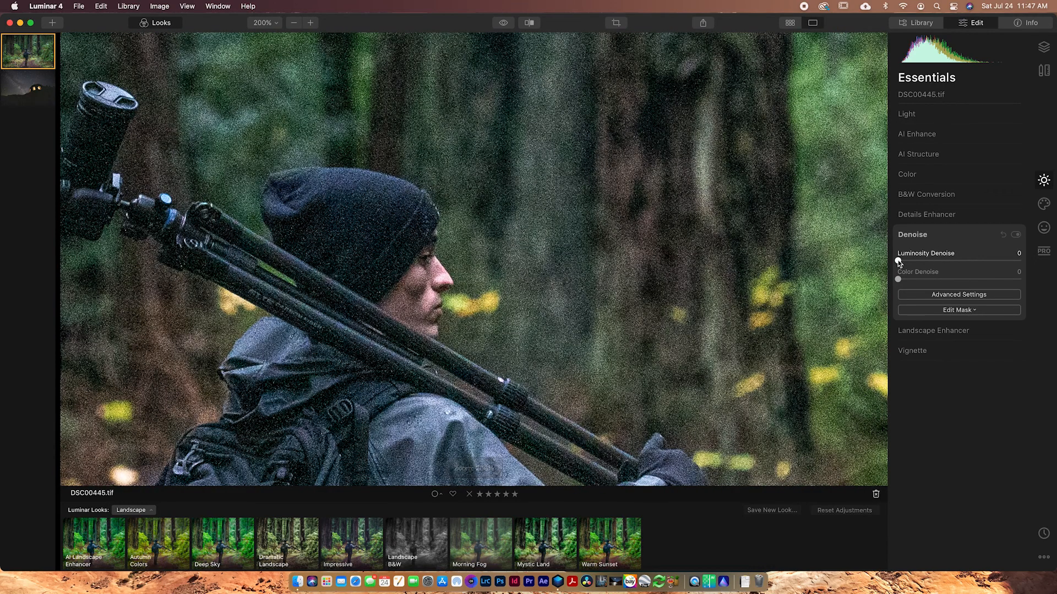
drag(898, 262, 953, 263)
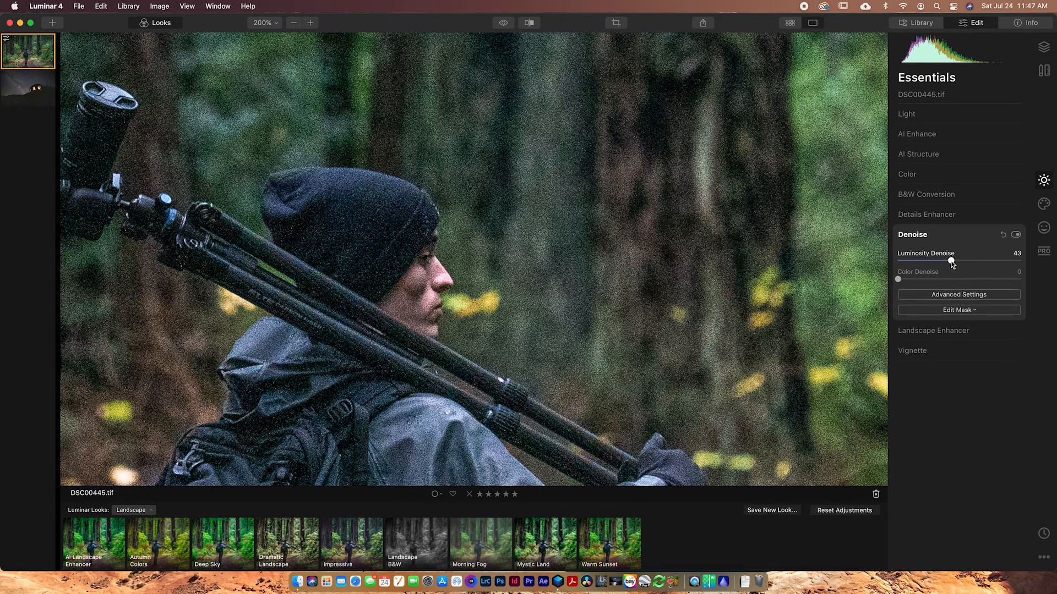
Reveal the advanced Denoise settings for DSC00445.tif and set Luminosity Denoise to 100.
click(970, 297)
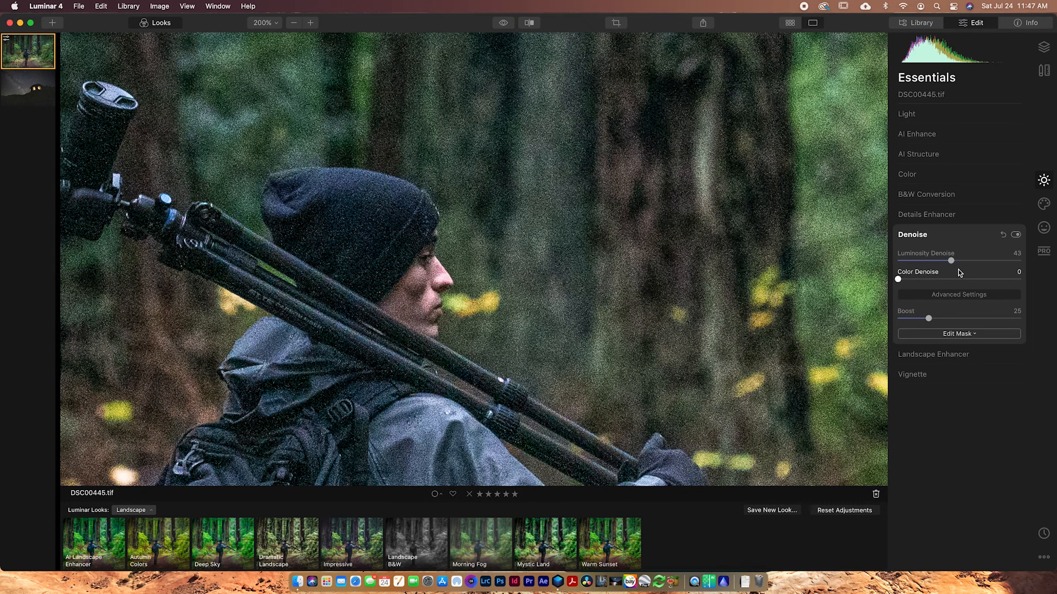
drag(952, 261, 1004, 262)
drag(686, 211, 708, 206)
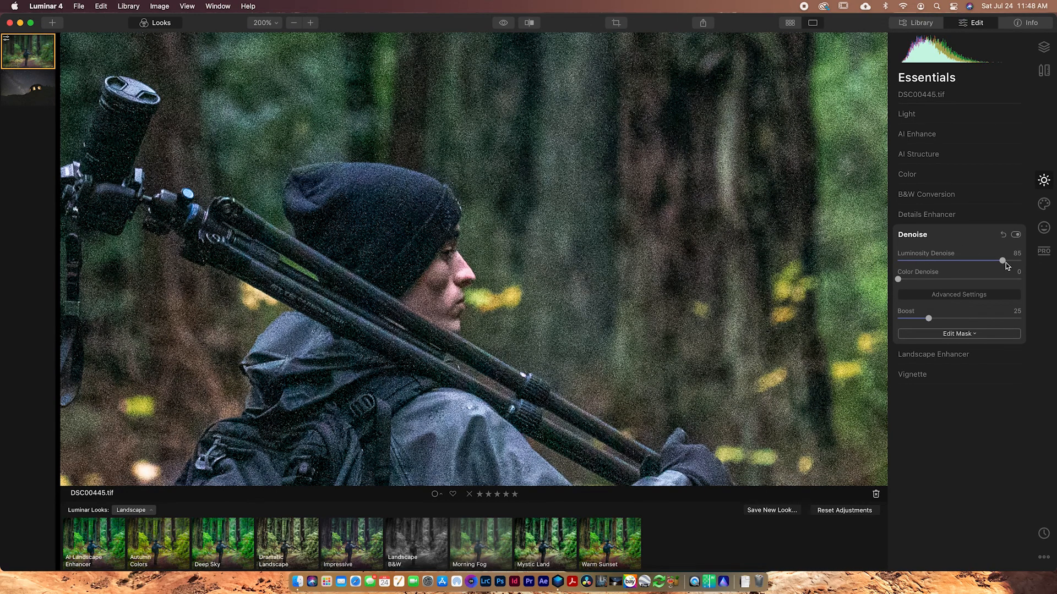
drag(1003, 261, 1033, 265)
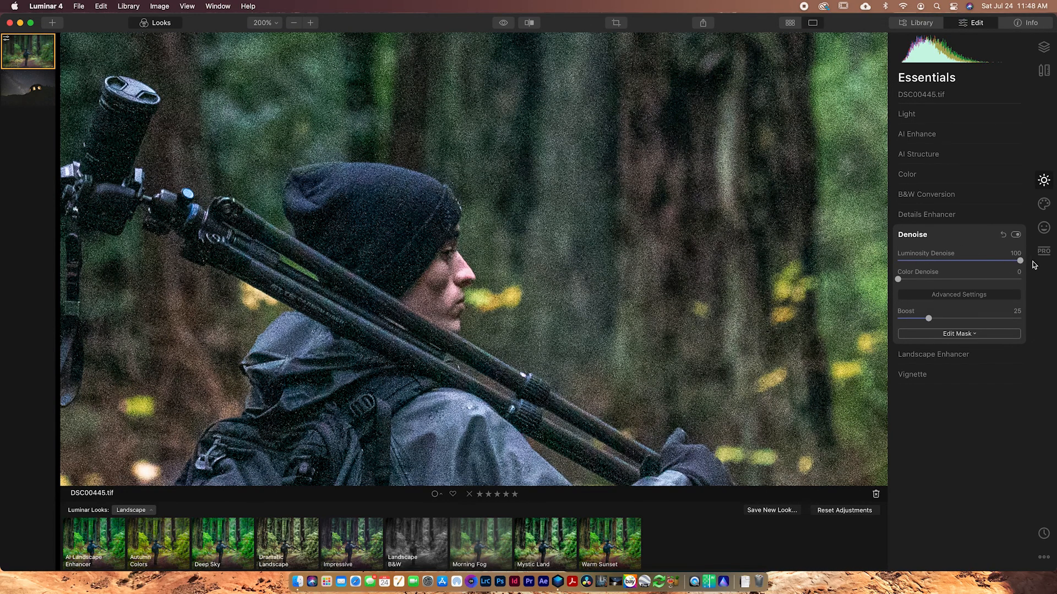
Compare the hiker with and without the Denoise effect at full luminosity denoising.
click(1015, 235)
click(1016, 235)
click(1016, 235)
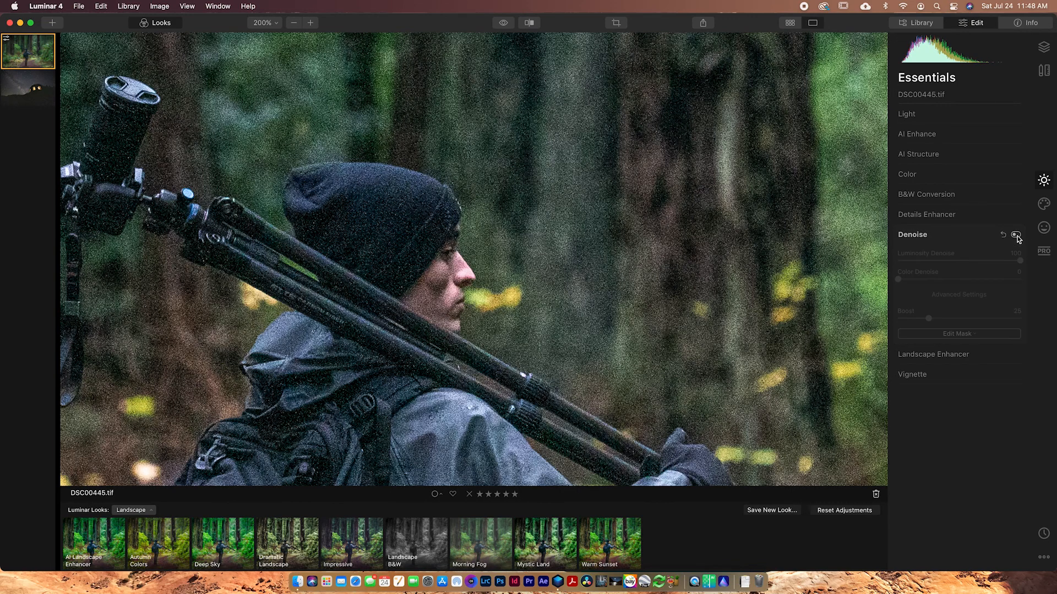
click(1016, 234)
click(1016, 235)
click(1016, 235)
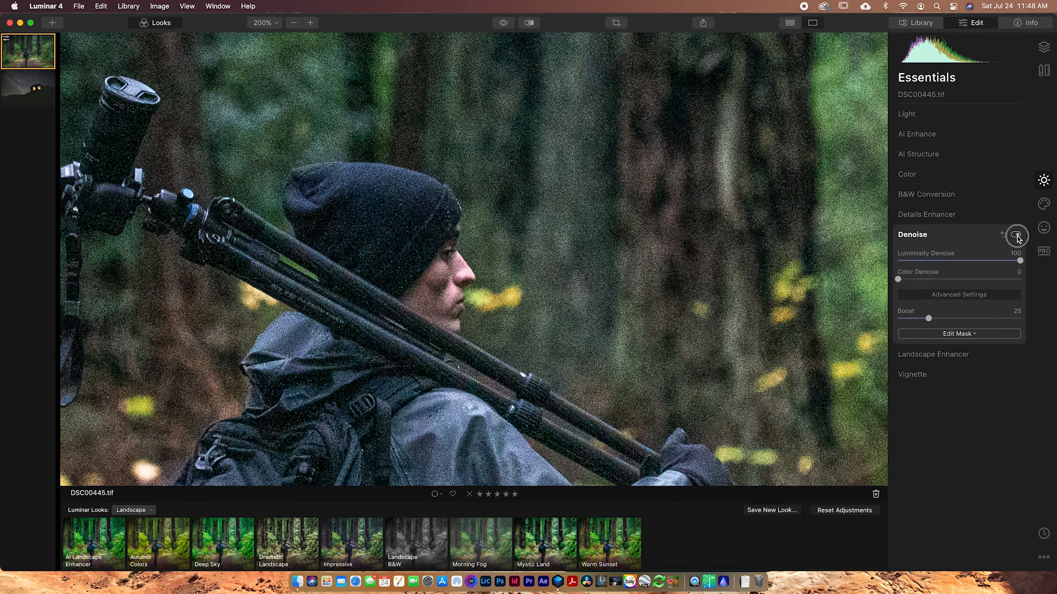
click(1016, 235)
click(1015, 235)
Set the Denoise Boost to 100 for DSC00445.tif and compare the effect with the original.
drag(927, 318, 1038, 319)
click(1016, 235)
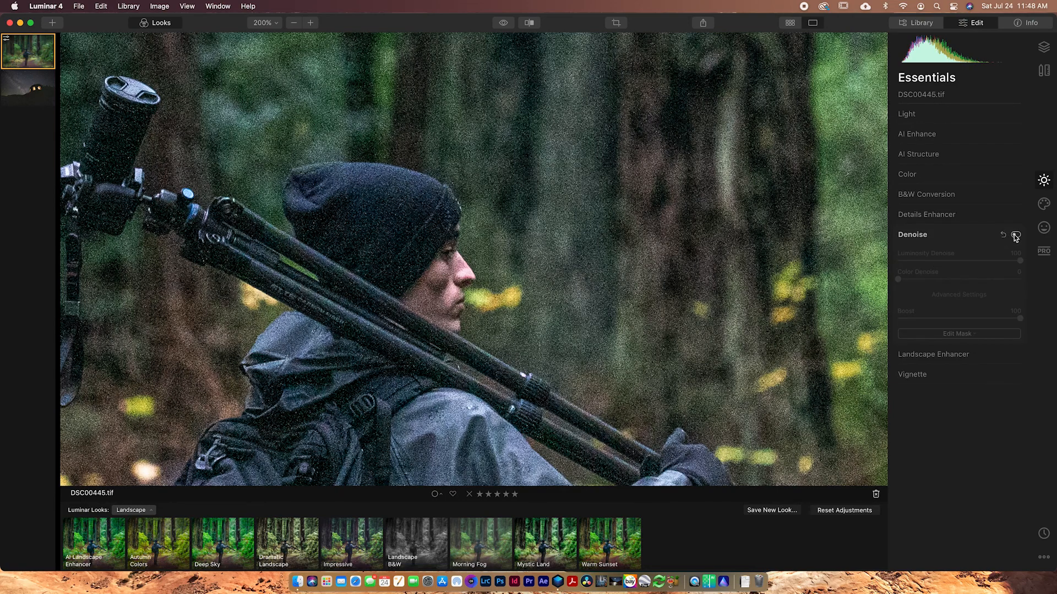
click(1015, 236)
click(1015, 235)
click(1016, 236)
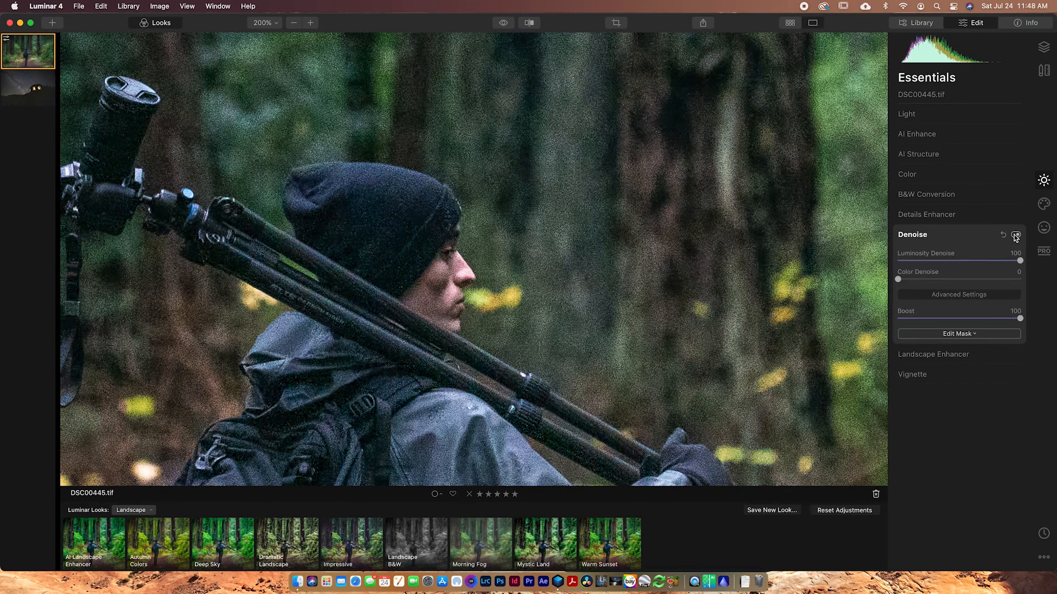
click(1015, 235)
click(1015, 235)
click(1015, 236)
click(1015, 236)
click(1015, 236)
click(1015, 235)
Set Color Denoise to 24 for DSC00445.tif and compare the hiker and forest background with the original.
drag(897, 279, 931, 282)
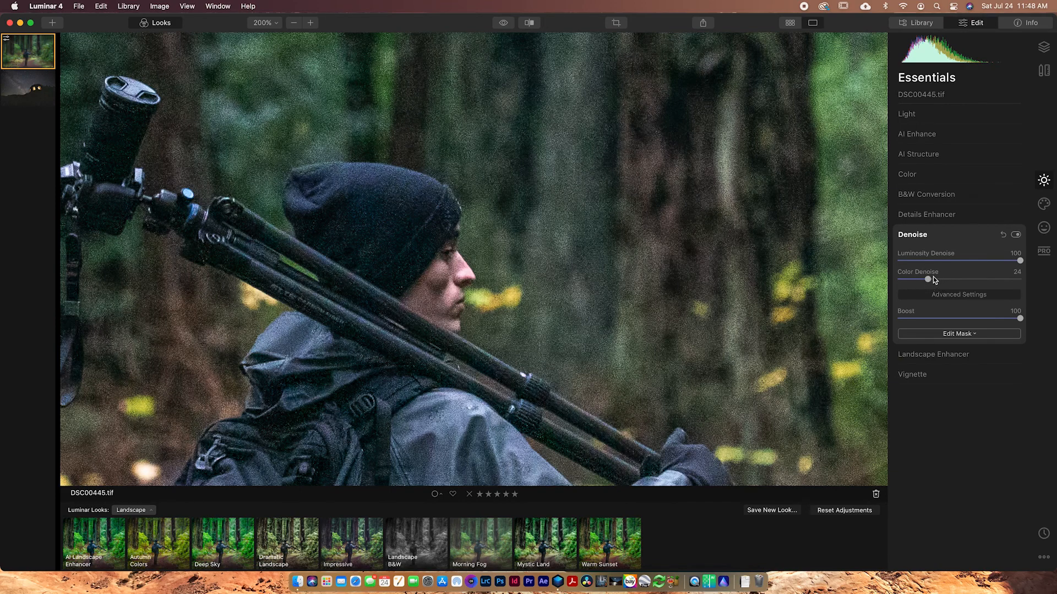
click(1015, 238)
click(1014, 238)
click(1015, 236)
click(1015, 235)
click(1016, 236)
click(1016, 235)
click(1016, 236)
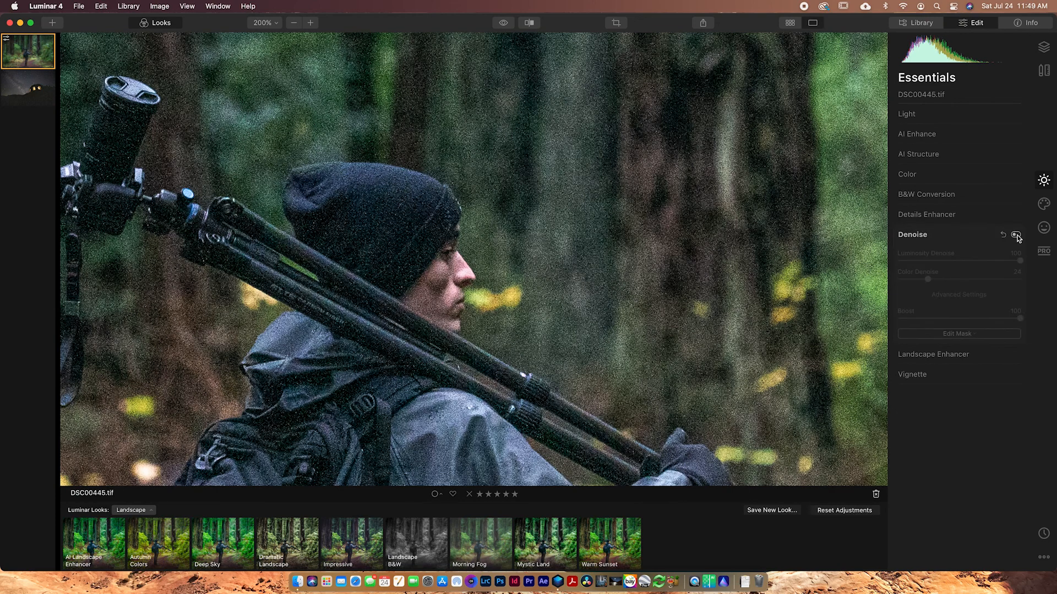
click(1016, 236)
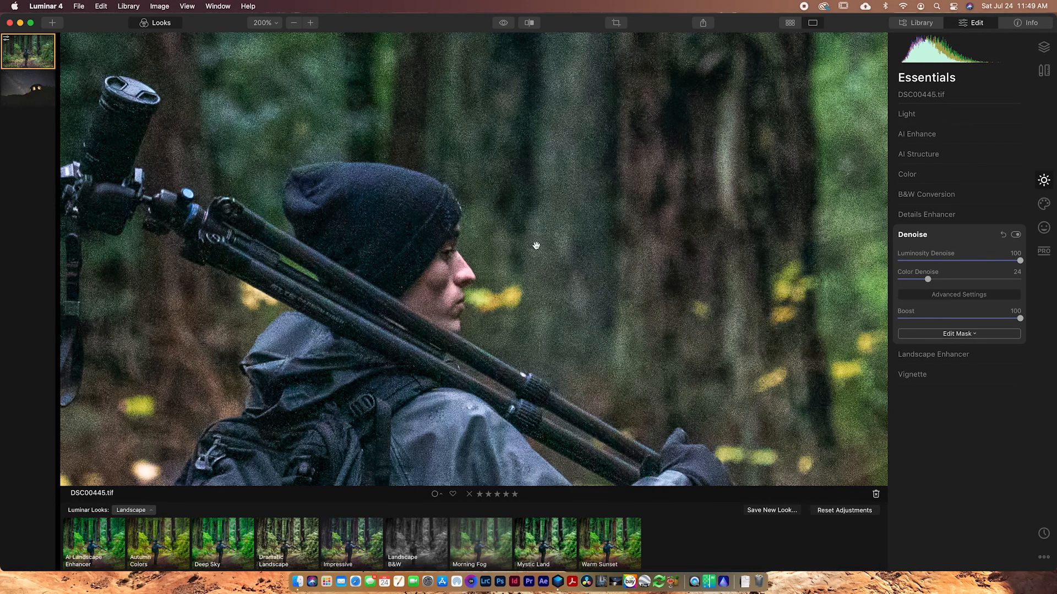
mouse_move(533, 246)
mouse_down()
mouse_move(531, 158)
mouse_move(487, 202)
mouse_move(563, 231)
mouse_move(537, 234)
mouse_up()
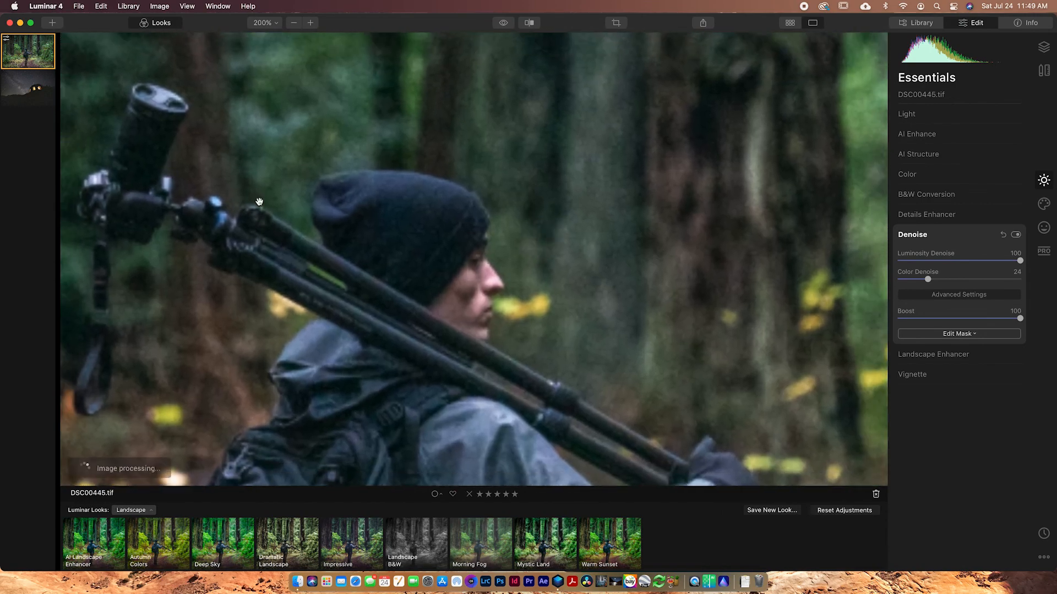
Open IMG_2192.tif at 200% zoom and set both Luminosity Denoise and Boost to 100.
click(27, 87)
key(super+equal)
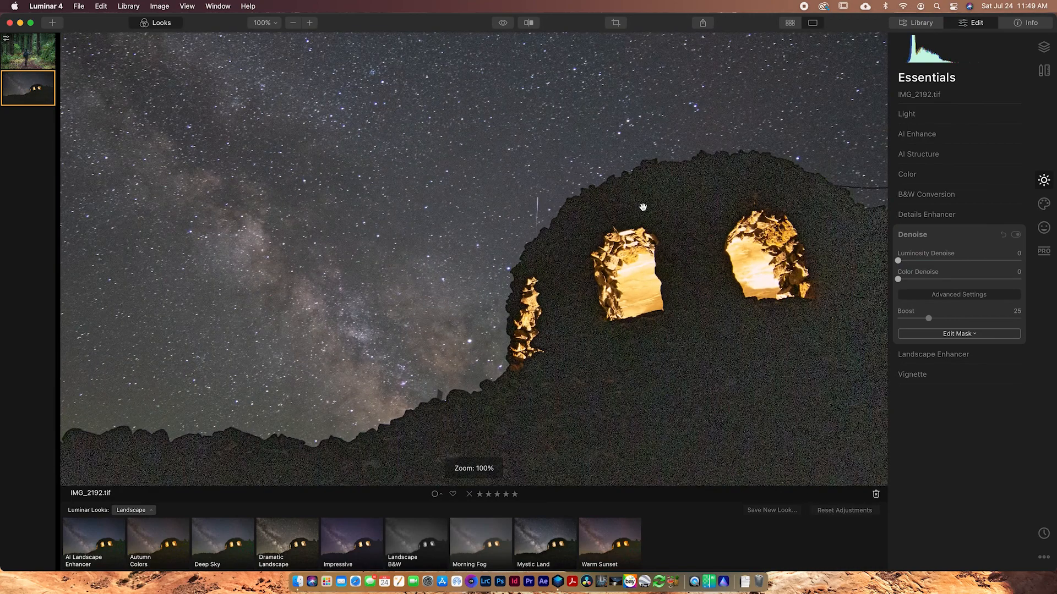
key(super+equal)
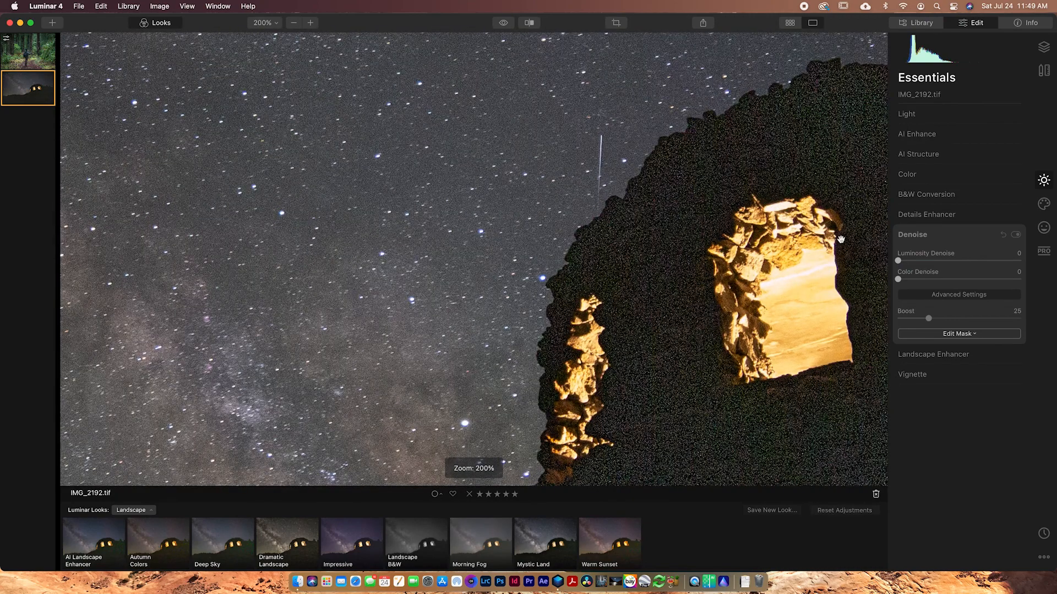
drag(902, 260, 1037, 269)
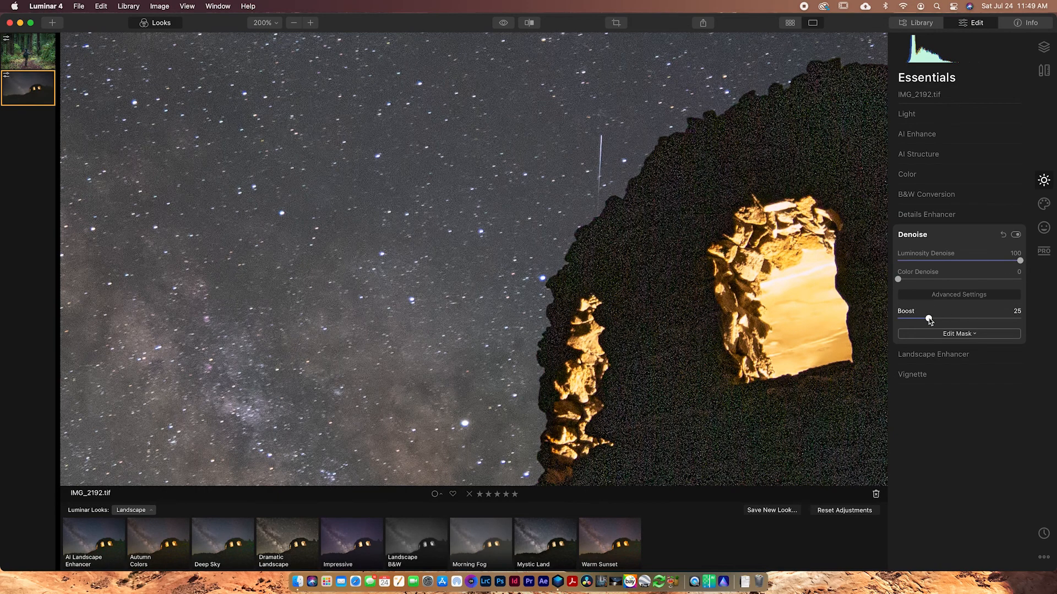
drag(928, 318, 1055, 330)
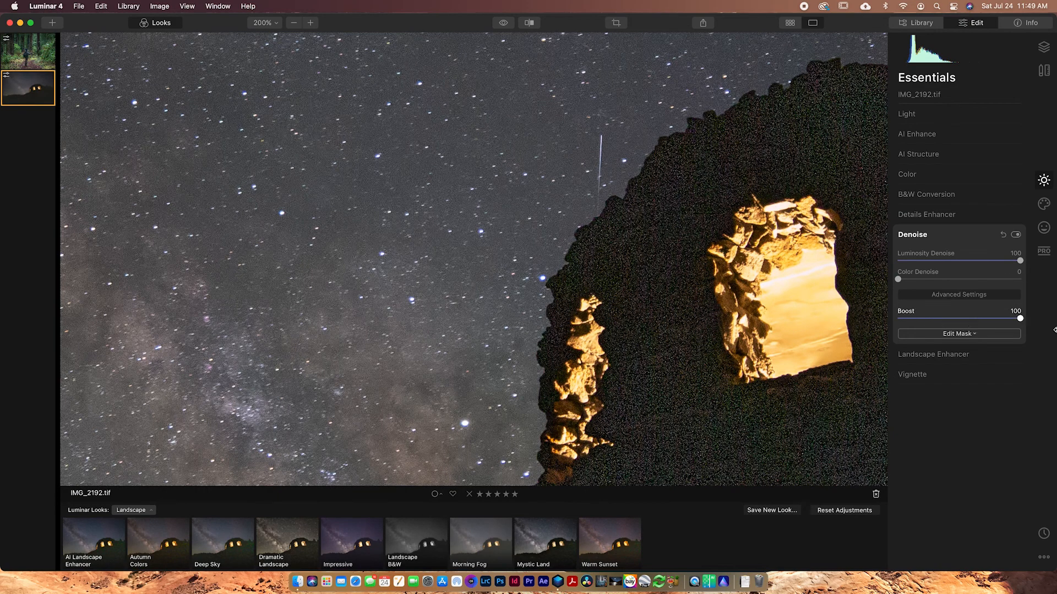
Compare the starry sky and stone ruin in IMG_2192.tif with and without Denoise.
click(1015, 235)
click(1015, 235)
click(1015, 235)
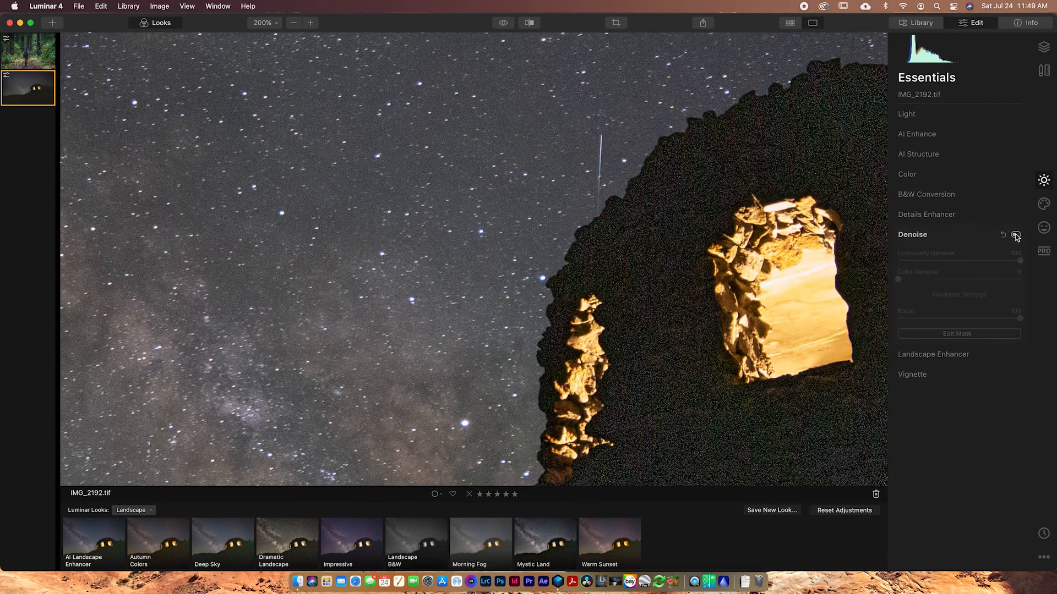
click(1016, 235)
click(1015, 235)
click(1015, 235)
Set Color Denoise to 100 for IMG_2192.tif and check the dark hillside and the Milky Way, up to 300% zoom.
drag(899, 279, 1050, 289)
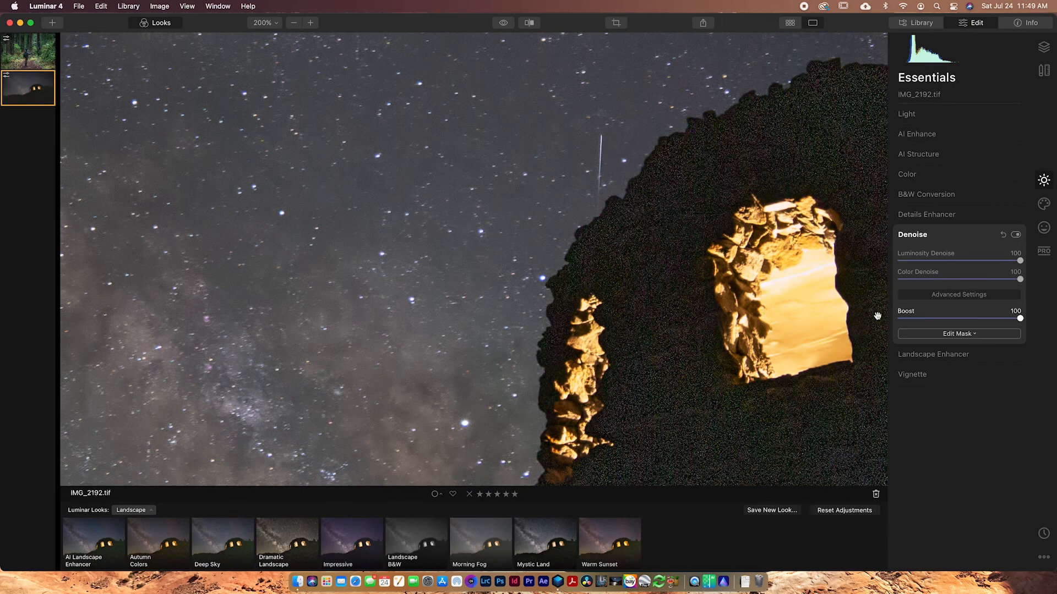
drag(804, 345, 697, 149)
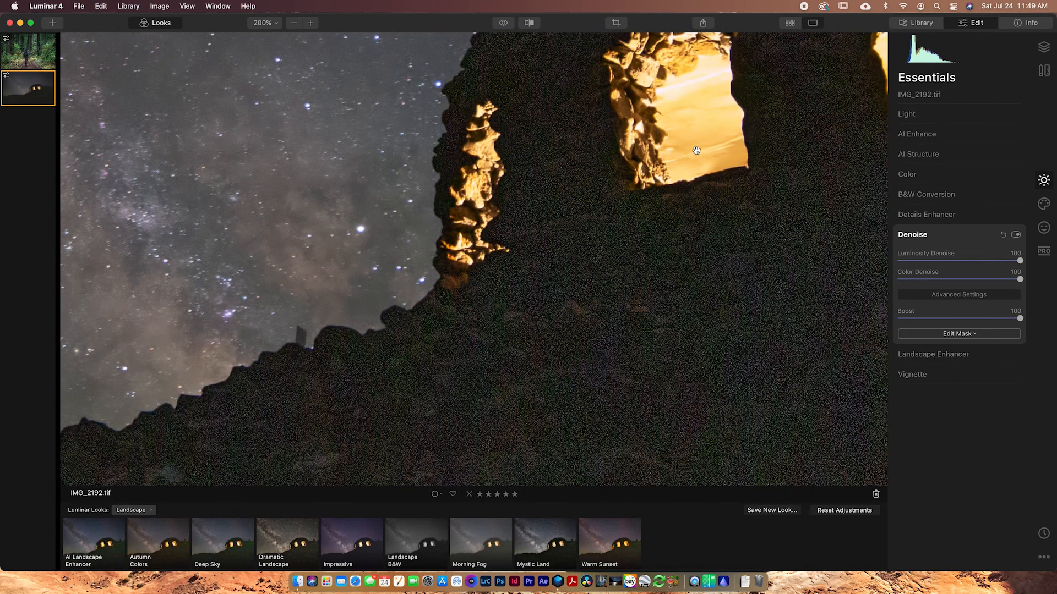
drag(738, 215, 554, 127)
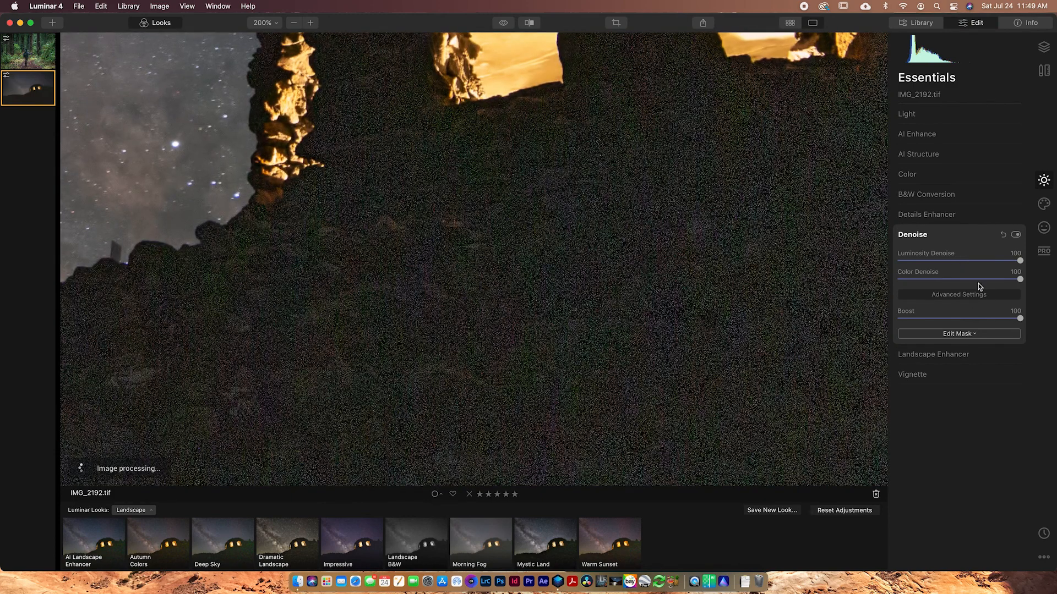
drag(487, 190, 599, 224)
drag(436, 109, 750, 303)
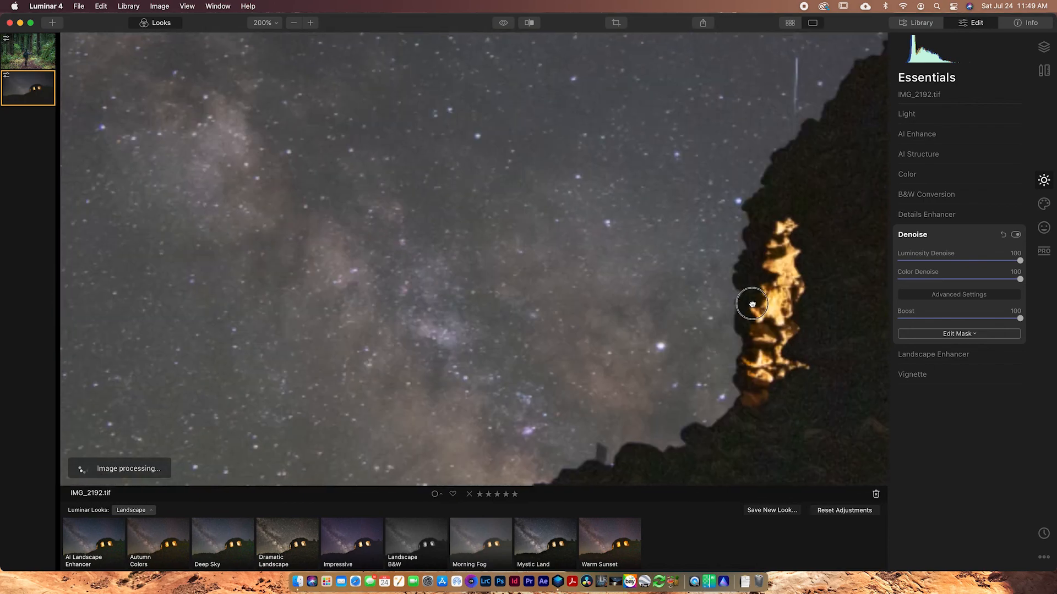
drag(477, 178, 552, 211)
key(super+equal)
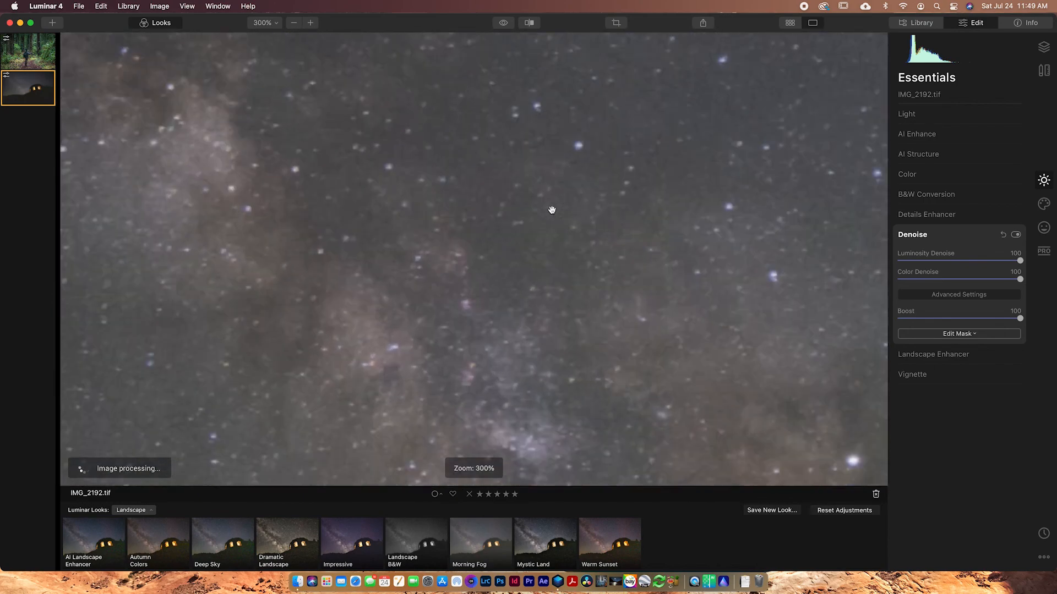
Compare the Milky Way and the dark ridge at 300% zoom with and without Denoise.
click(1016, 235)
click(1016, 235)
click(1016, 235)
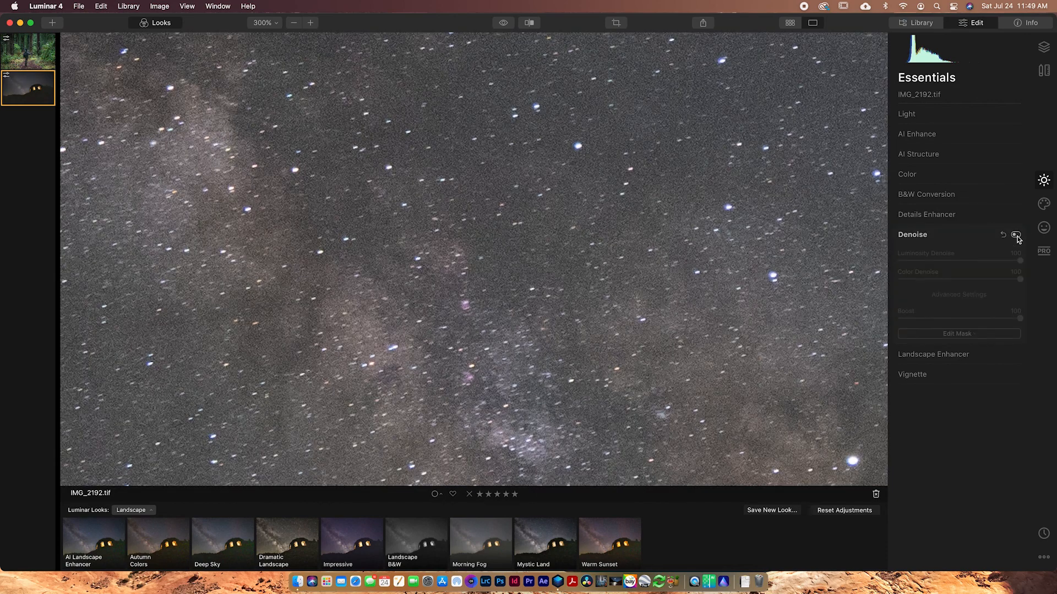
click(1015, 235)
scroll(693, 193, down, 10)
scroll(699, 210, up, 3)
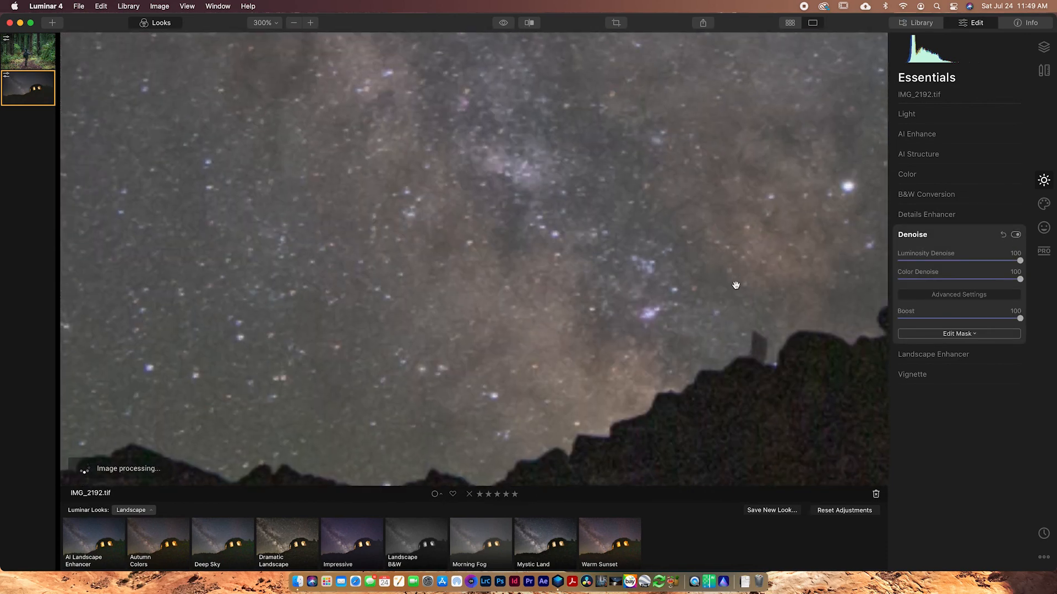
click(1016, 235)
click(1016, 235)
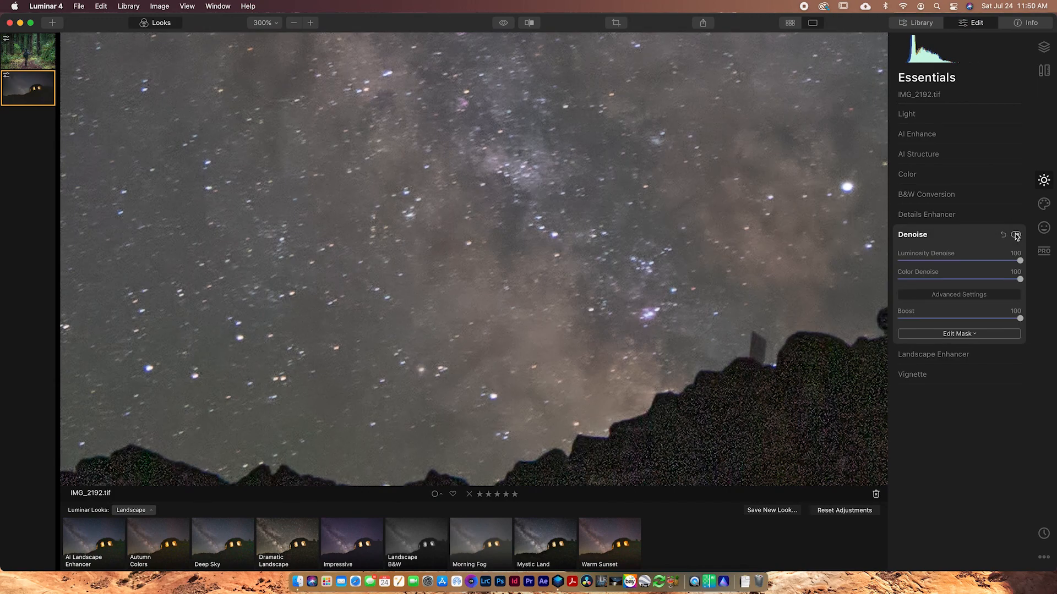
click(1016, 235)
click(1016, 235)
In Lightroom Classic, magnify the hiker in DSC00445.DNG and set Luminance noise reduction to 100 with its Detail at 60.
click(694, 225)
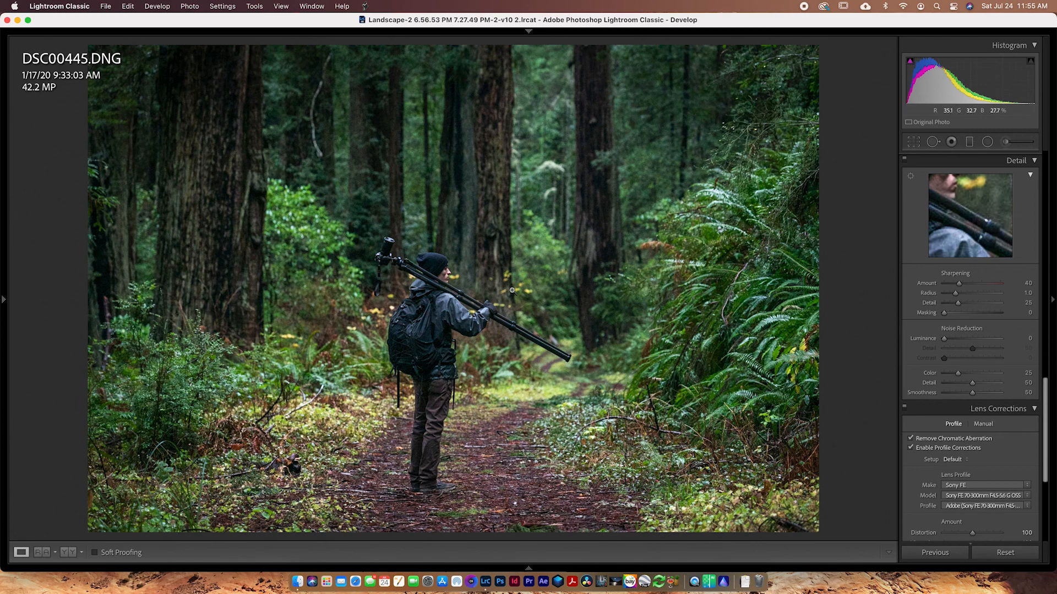
click(449, 294)
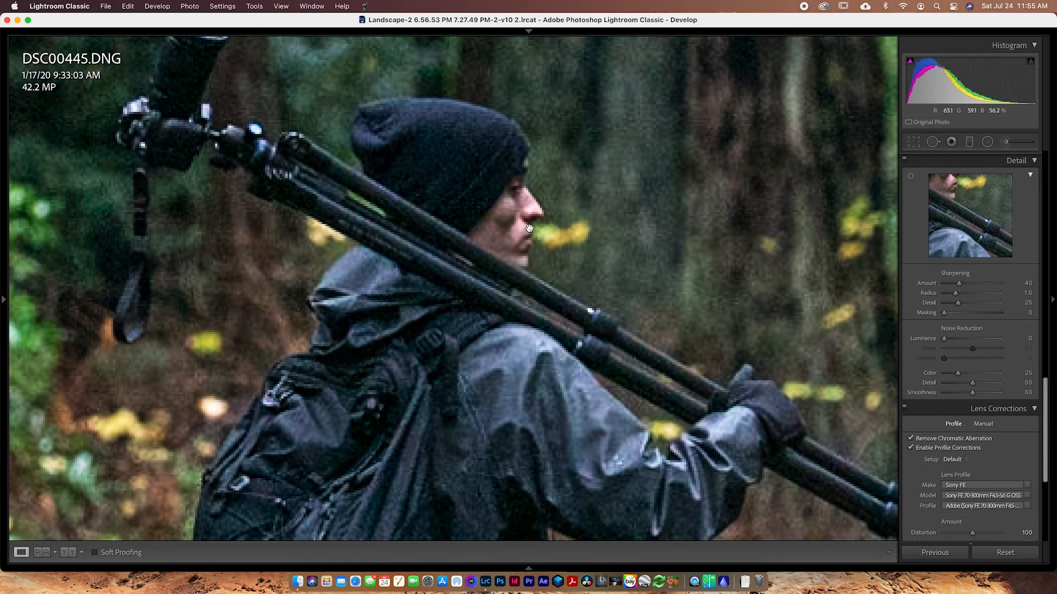
drag(517, 228, 473, 233)
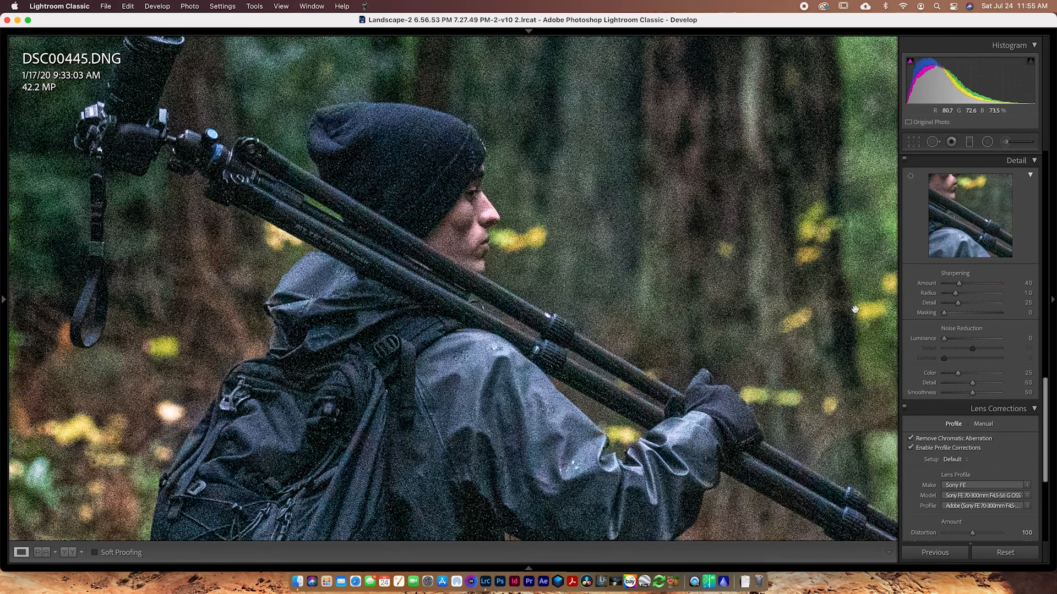
drag(944, 338, 979, 339)
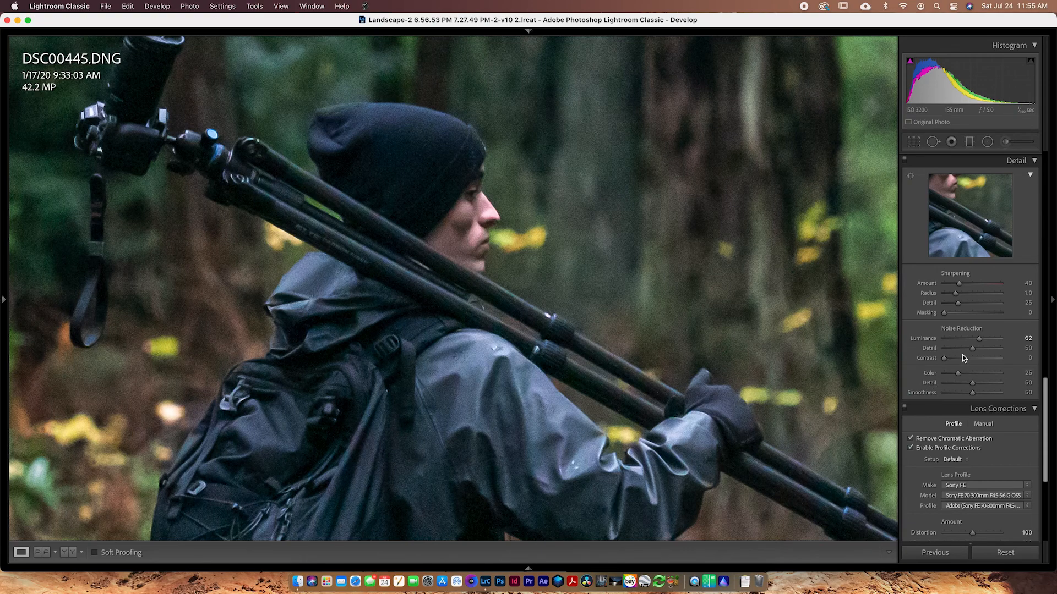
drag(972, 349, 1027, 346)
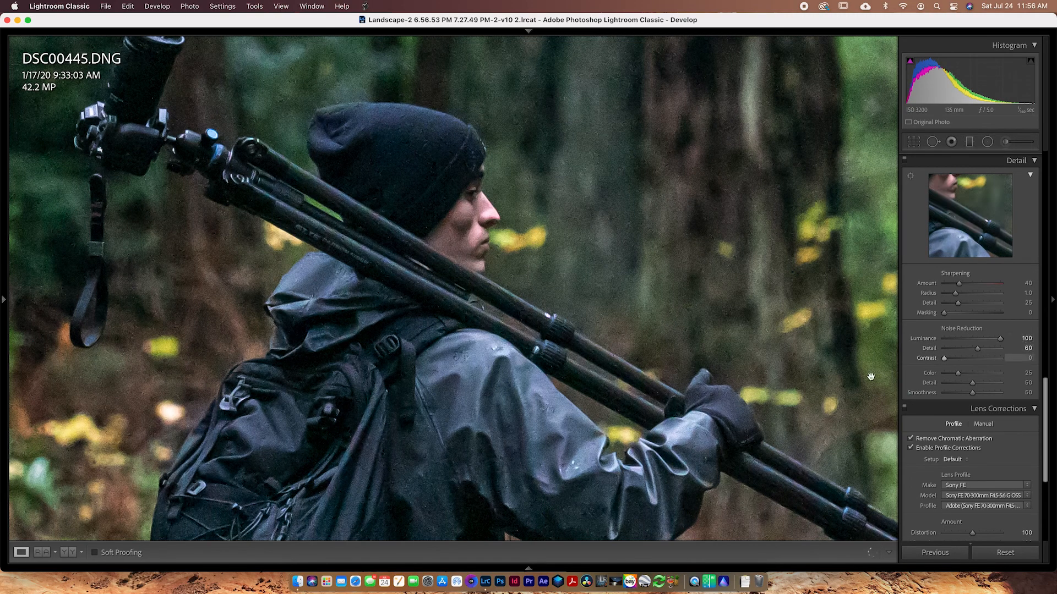
click(977, 351)
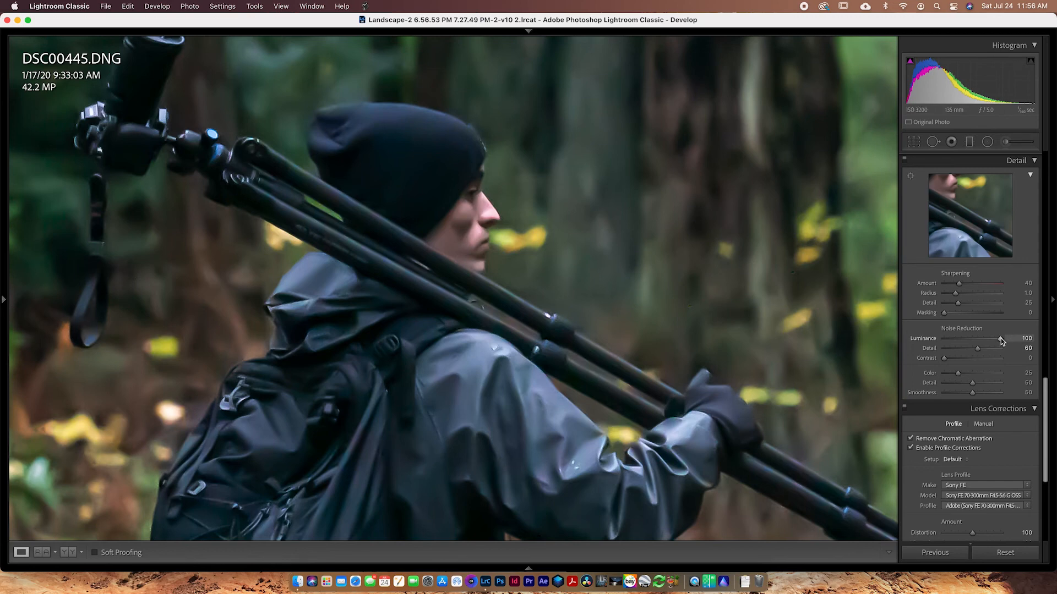
Set noise reduction for DSC00445.DNG to Luminance 76, Detail 31, Contrast 16 and Color 20.
drag(1001, 338, 988, 343)
mouse_move(944, 359)
mouse_down()
mouse_move(1011, 361)
mouse_move(884, 357)
mouse_move(953, 357)
mouse_up()
mouse_move(978, 349)
mouse_down()
mouse_move(930, 351)
mouse_move(1011, 358)
mouse_move(963, 357)
mouse_up()
drag(959, 374, 935, 374)
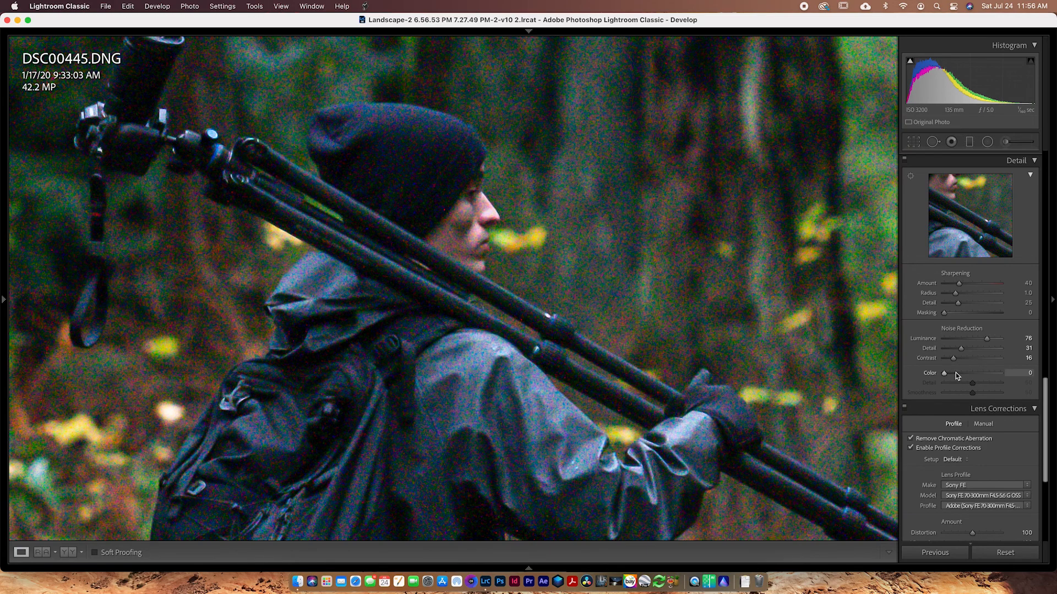
click(955, 373)
drag(956, 373, 954, 374)
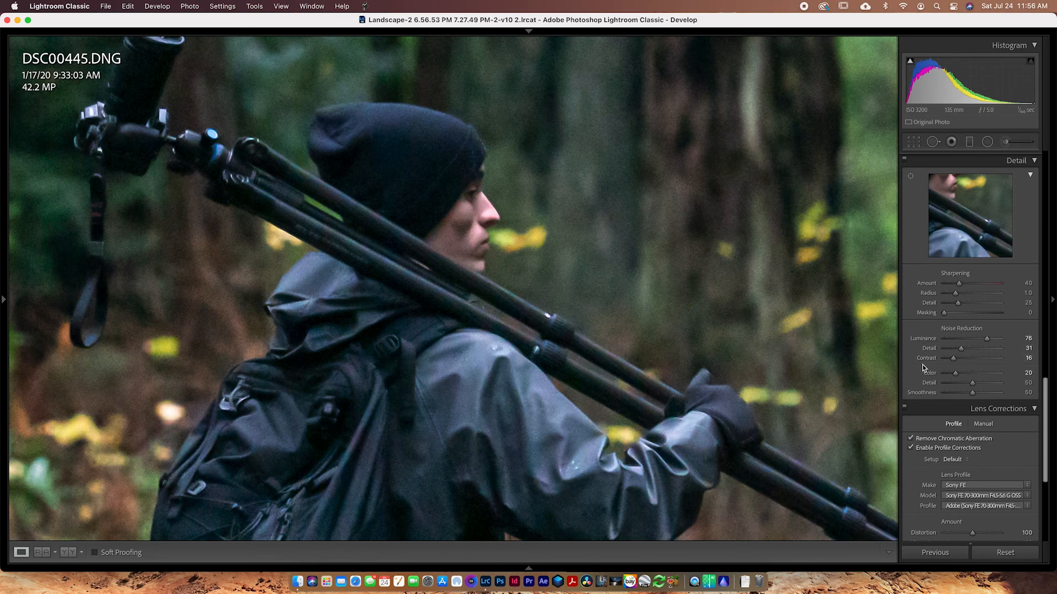
Compare the hiker with the Sharpening Amount at 0 and at 40, and check the hat, camera and forest background.
drag(700, 205, 712, 160)
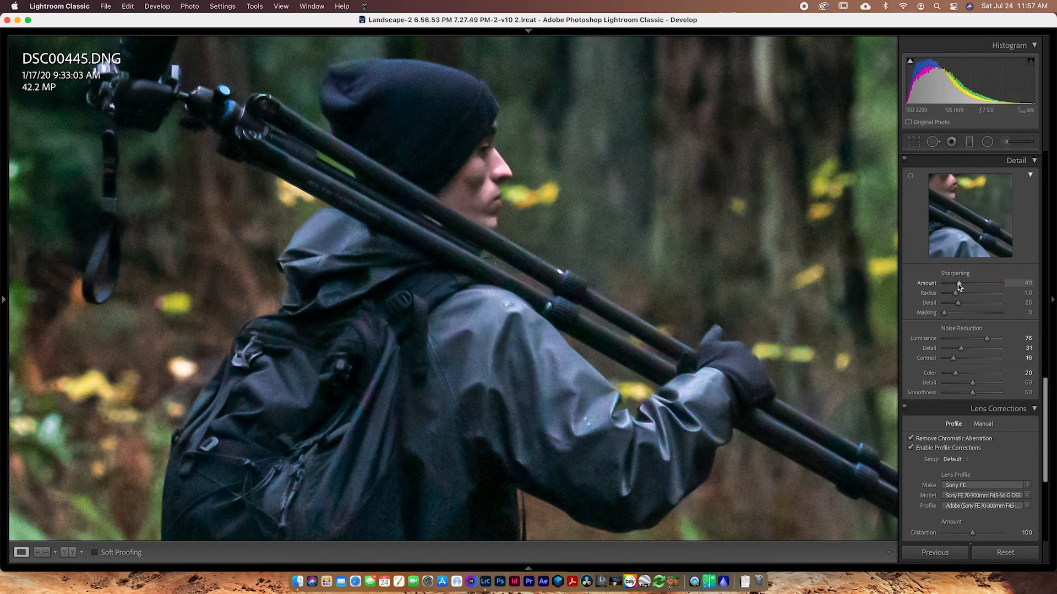
drag(958, 283, 941, 283)
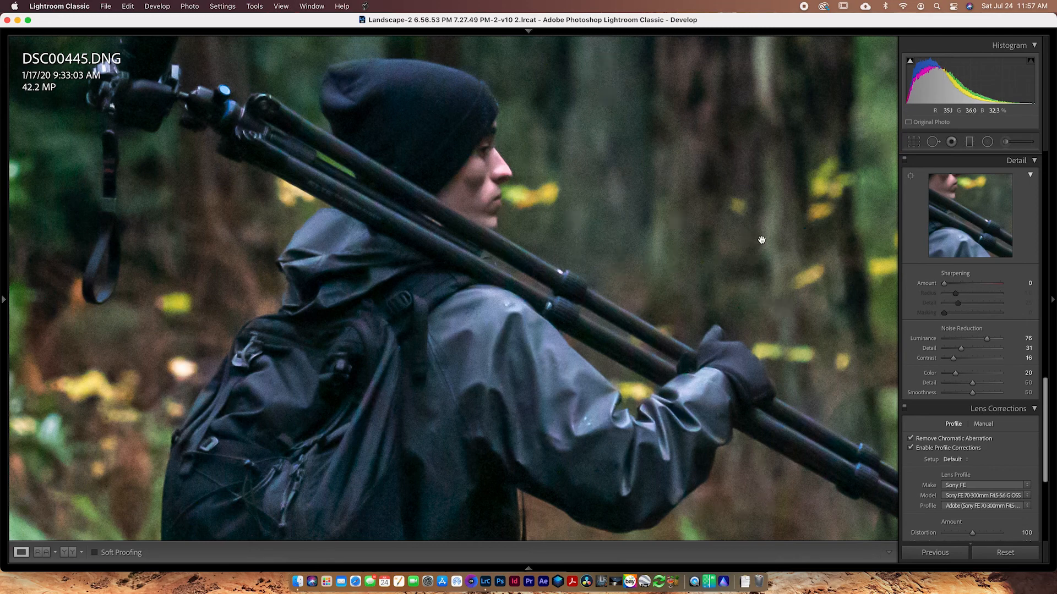
drag(956, 287, 959, 286)
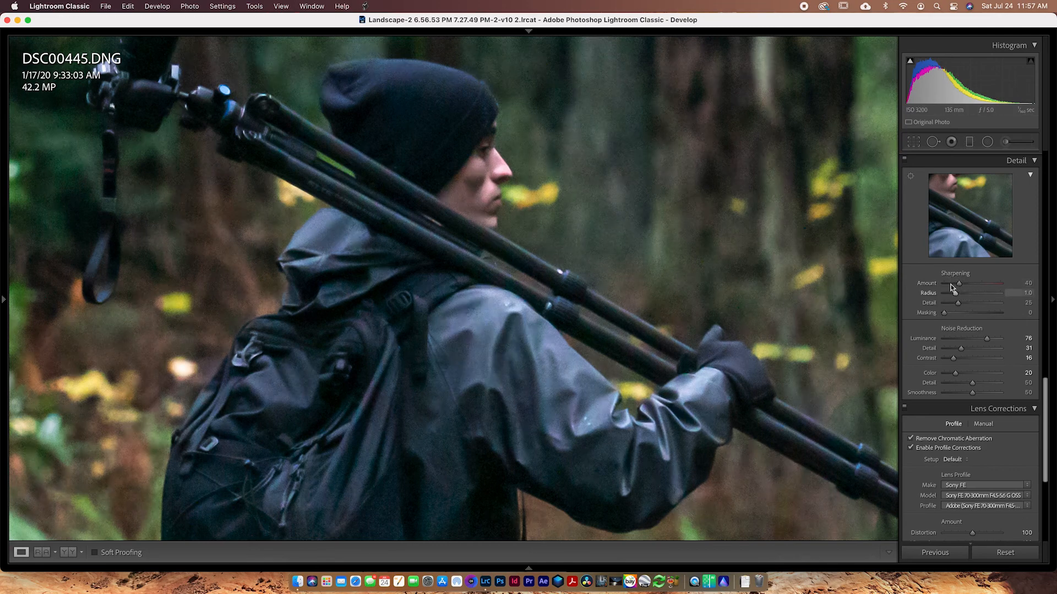
drag(634, 231, 641, 405)
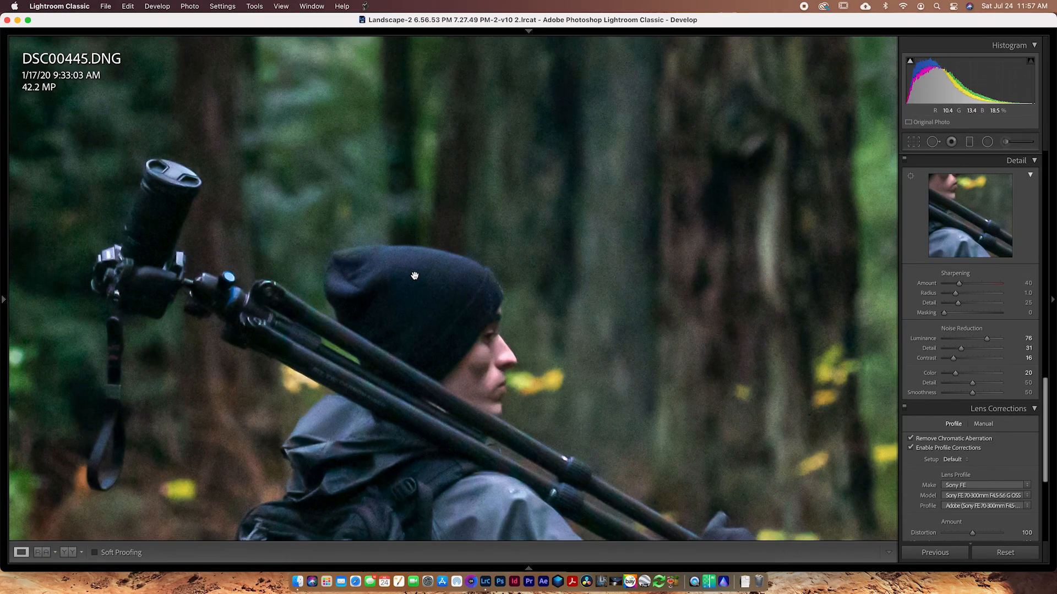
drag(416, 276, 679, 217)
click(675, 339)
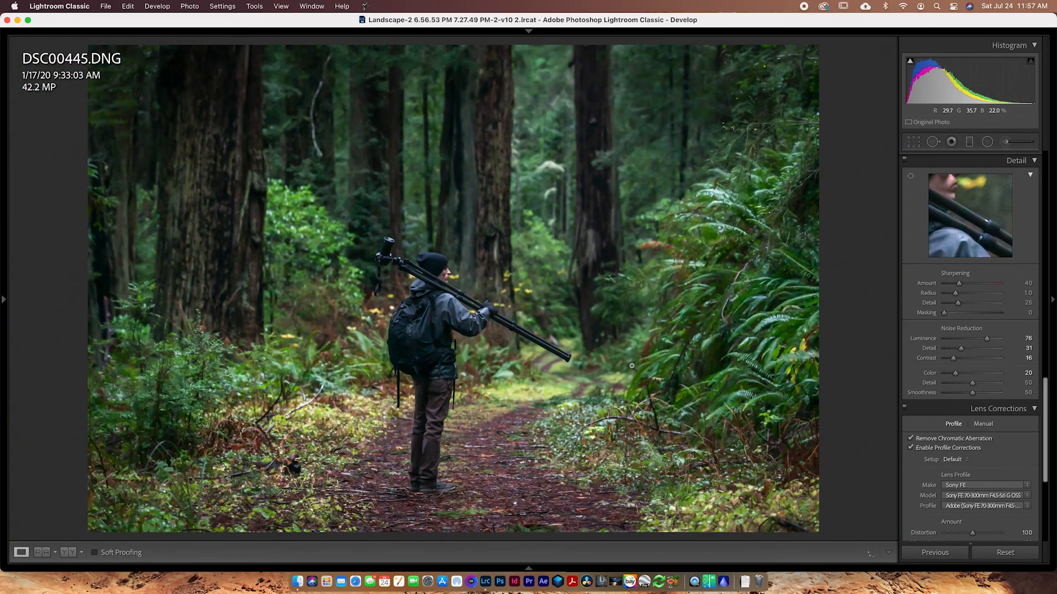
Open IMG_2192.dng, magnify the stone ruin, and set noise reduction to Luminance 82 and Color 76.
mouse_move(311, 568)
key(Left)
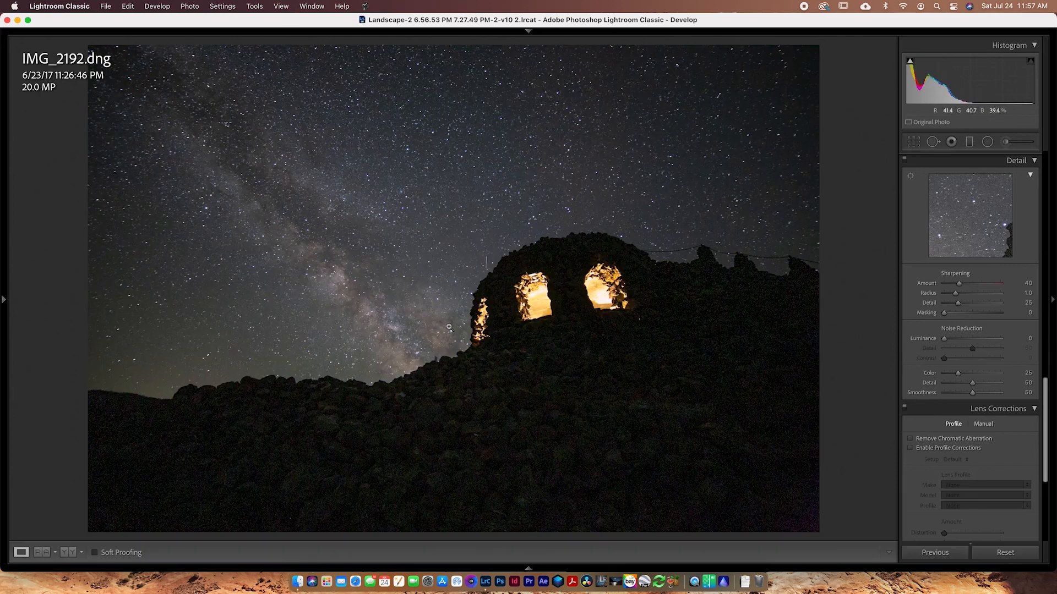
click(449, 327)
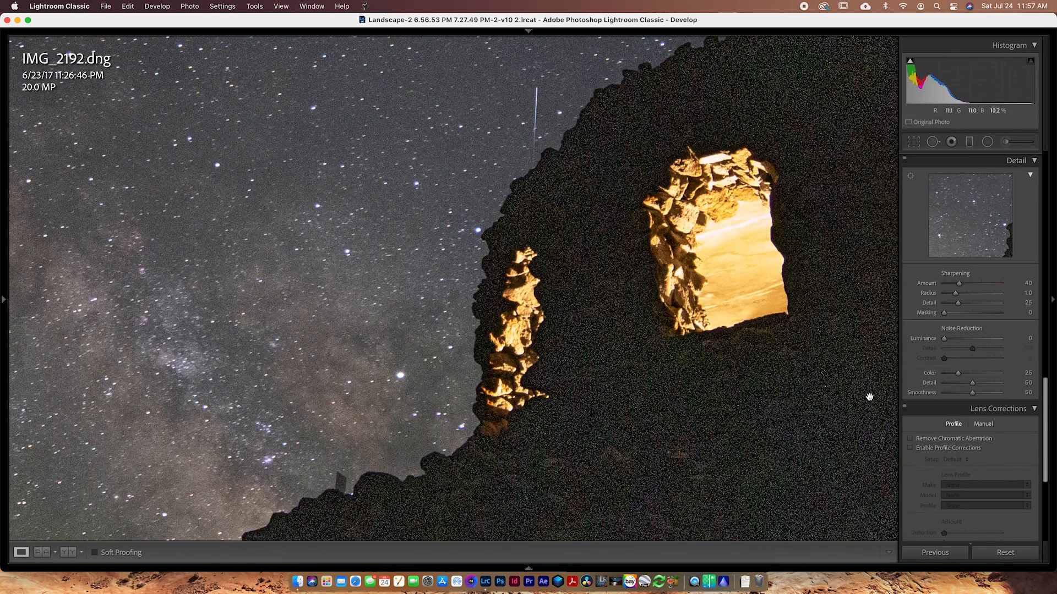
drag(944, 339, 989, 340)
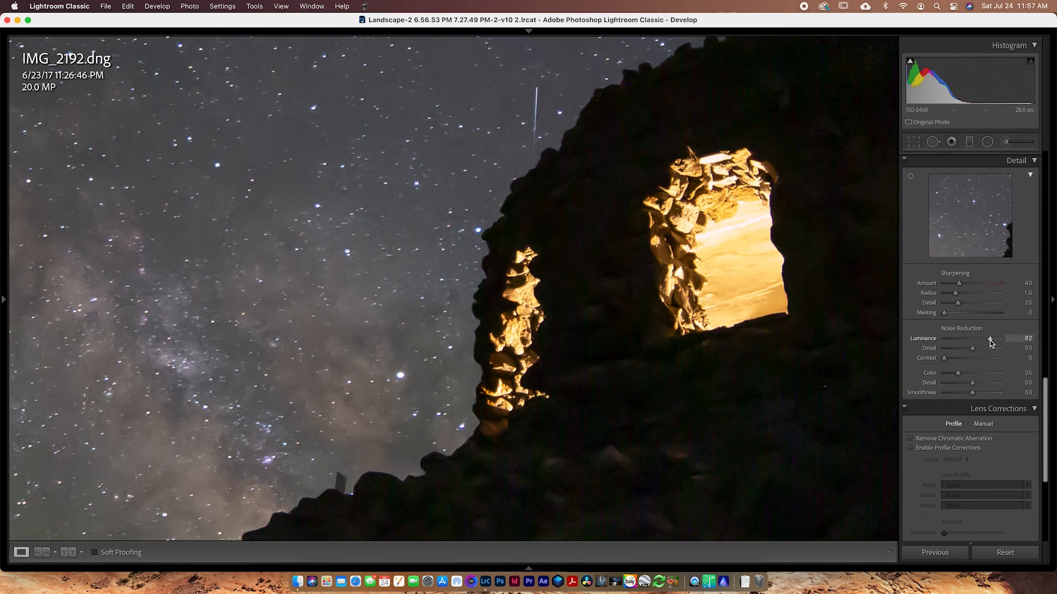
drag(725, 364, 505, 206)
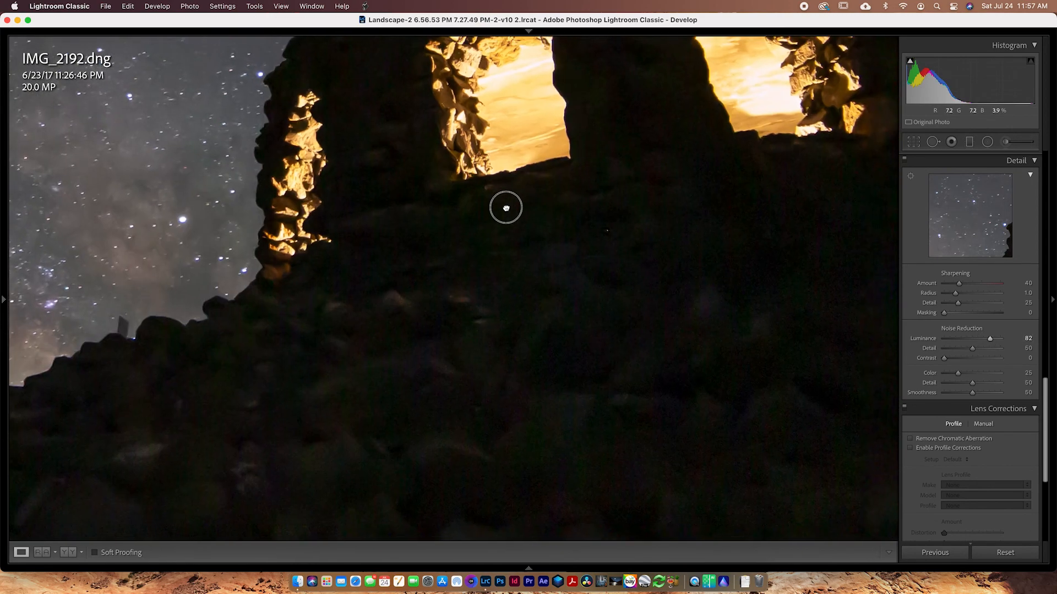
drag(441, 301, 524, 321)
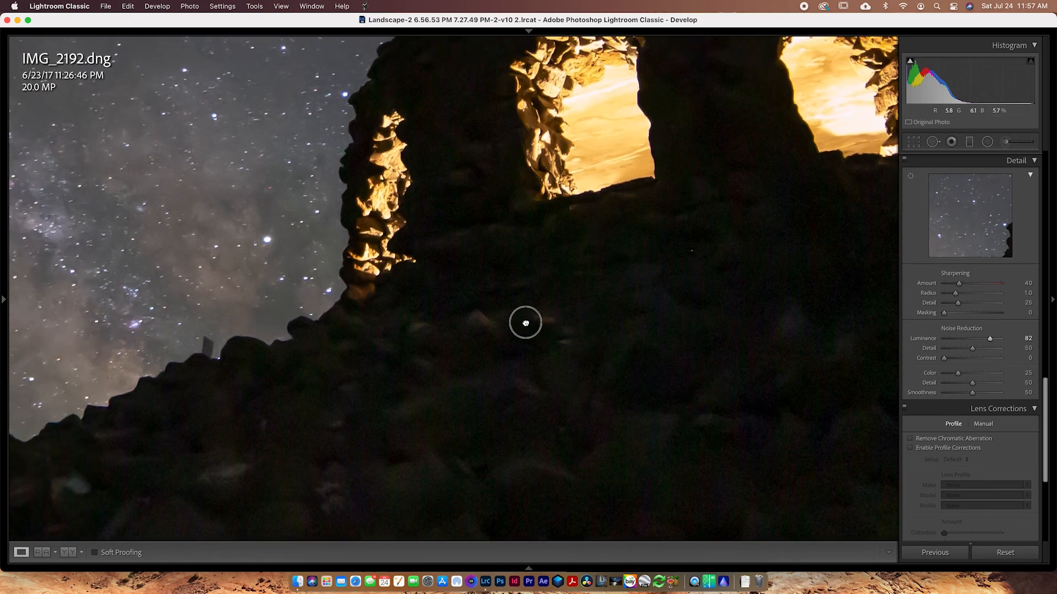
click(988, 378)
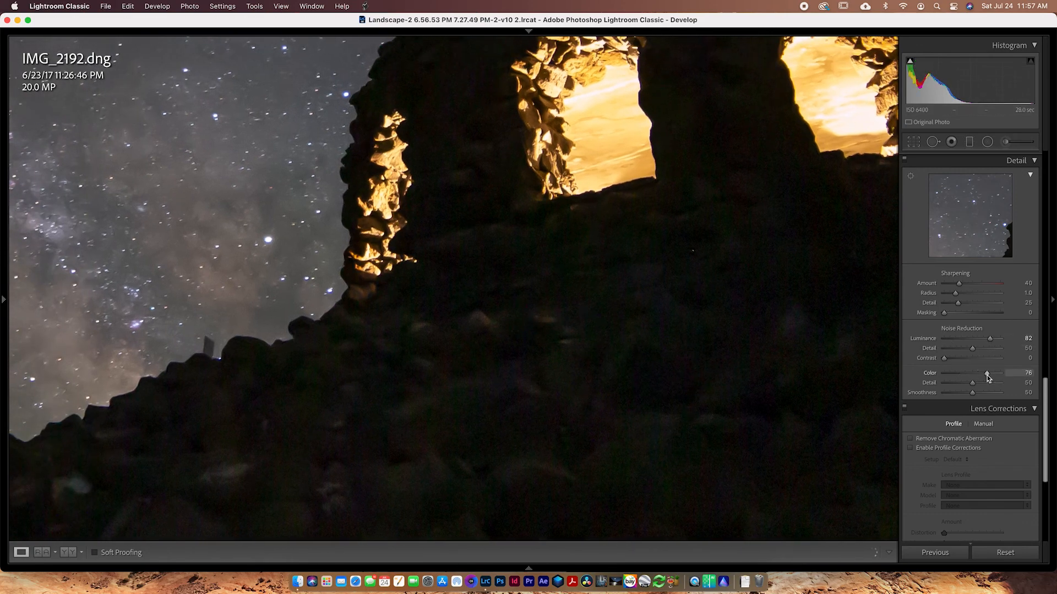
Set the luminance noise reduction's Detail to 71 and Contrast to 36 while checking the starry sky and dark hillside.
drag(433, 251, 590, 401)
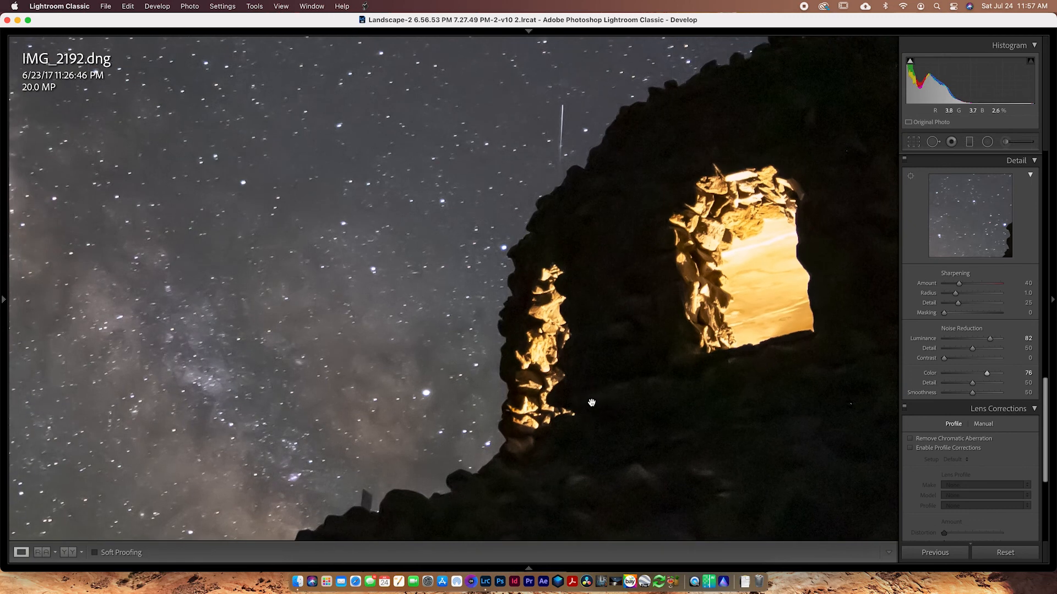
drag(490, 366, 539, 363)
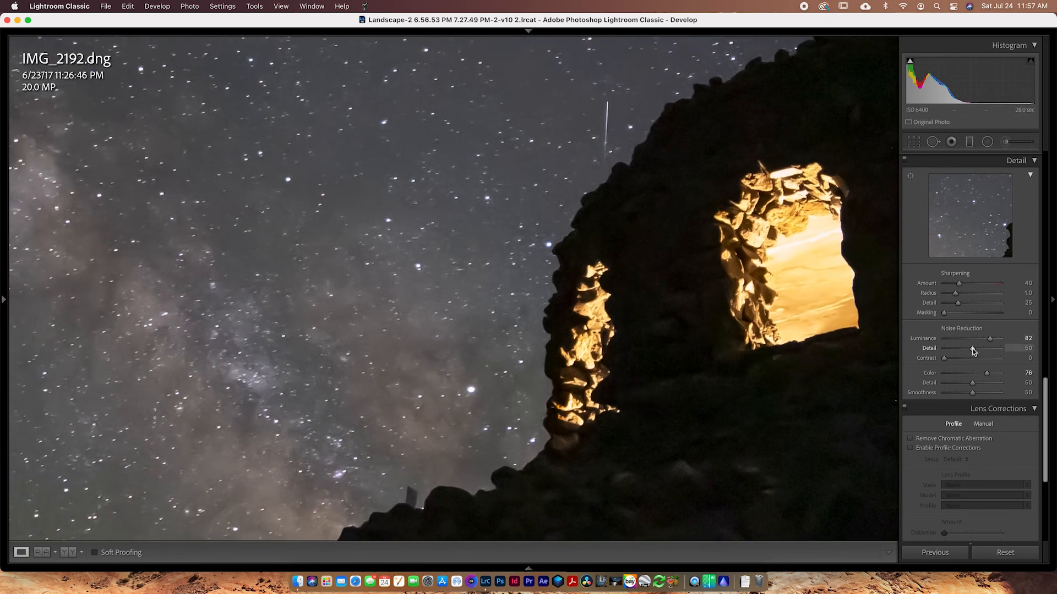
mouse_move(973, 352)
mouse_down()
mouse_move(955, 354)
mouse_move(1014, 356)
mouse_move(984, 355)
mouse_up()
click(467, 193)
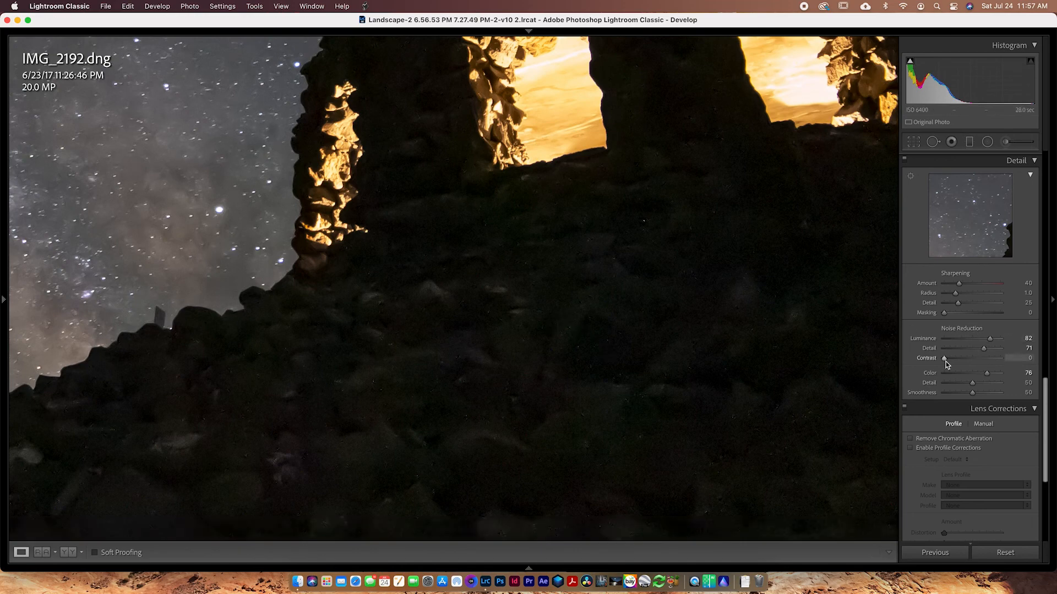
drag(944, 359, 960, 359)
drag(959, 358, 971, 360)
drag(969, 358, 964, 361)
Compare the Milky Way and dark ridge in IMG_2192.dng with and without the Detail adjustments.
drag(430, 187, 576, 338)
drag(321, 275, 649, 219)
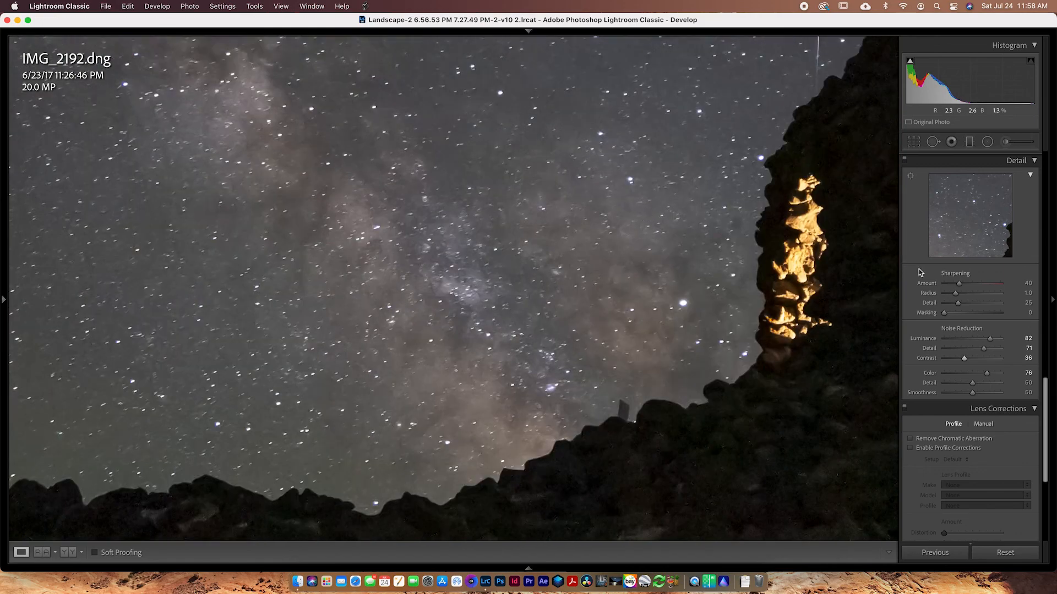
click(904, 160)
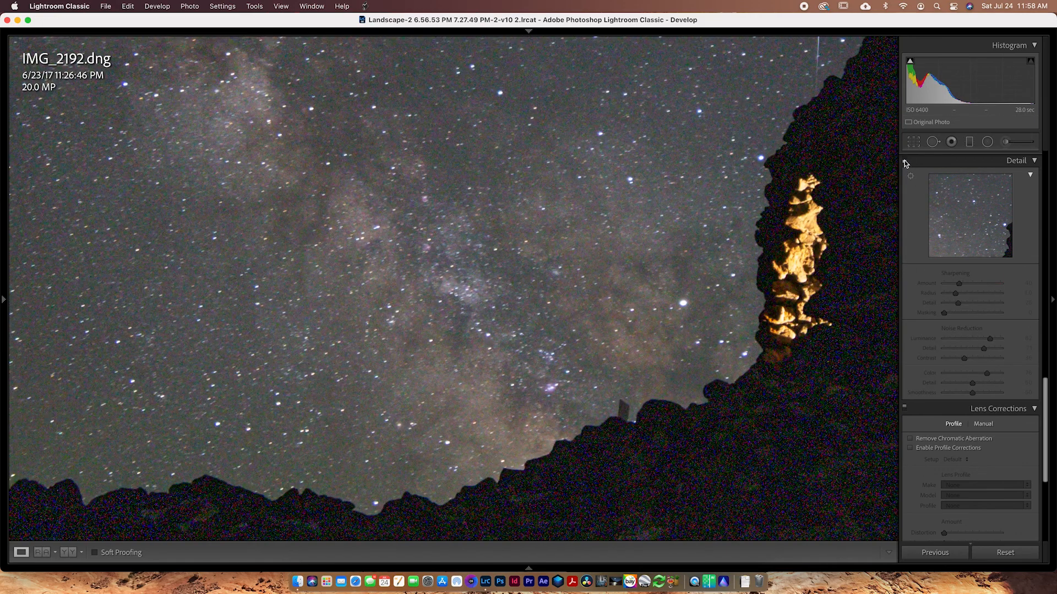
click(904, 160)
click(904, 161)
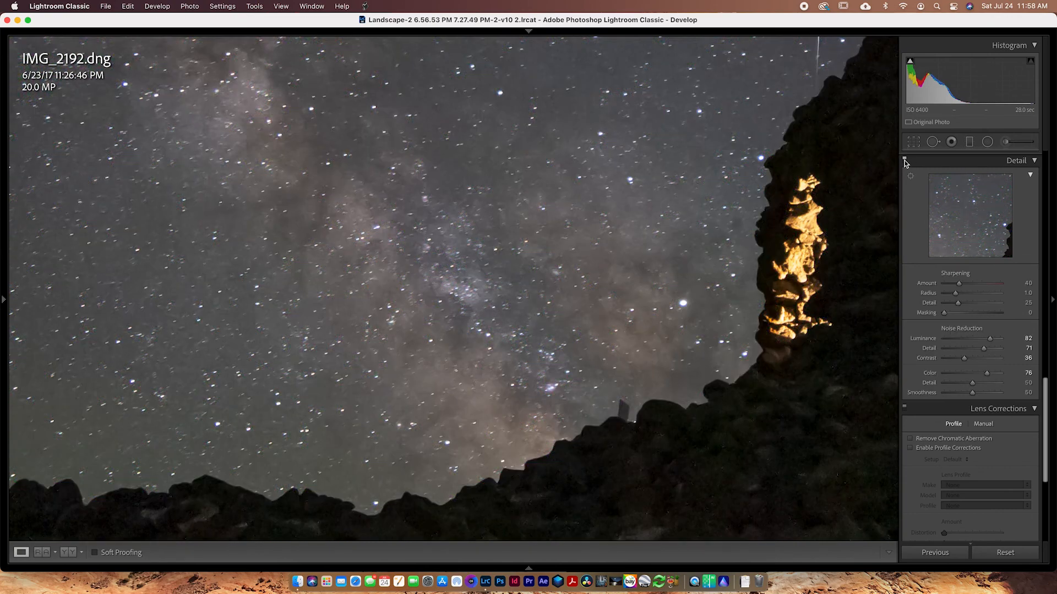
click(560, 316)
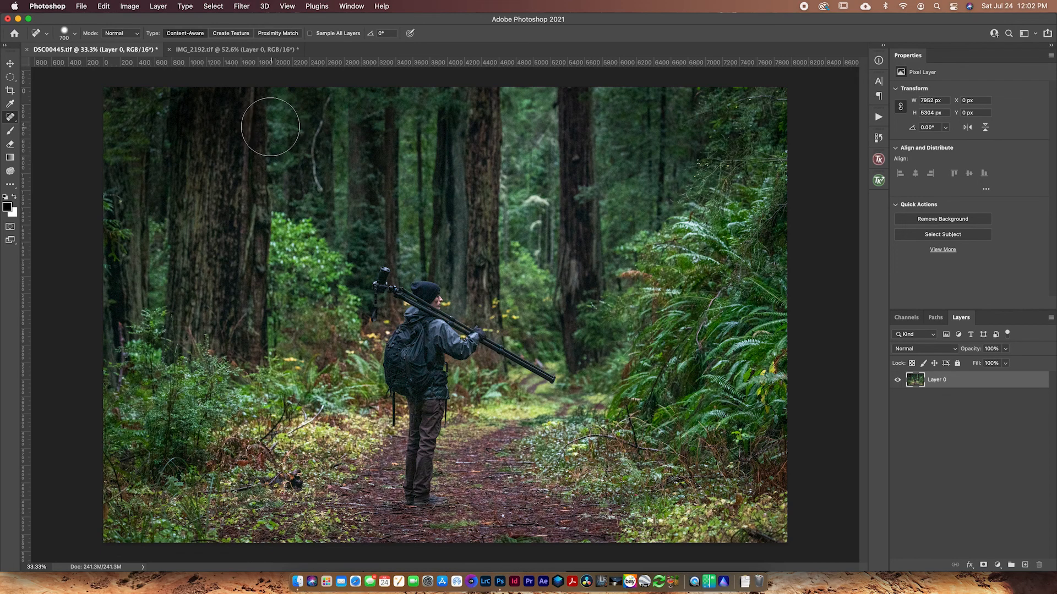
In Photoshop, start the Reduce Noise filter on DSC00445.tif, preview the hiker, and set Strength to 10.
click(237, 6)
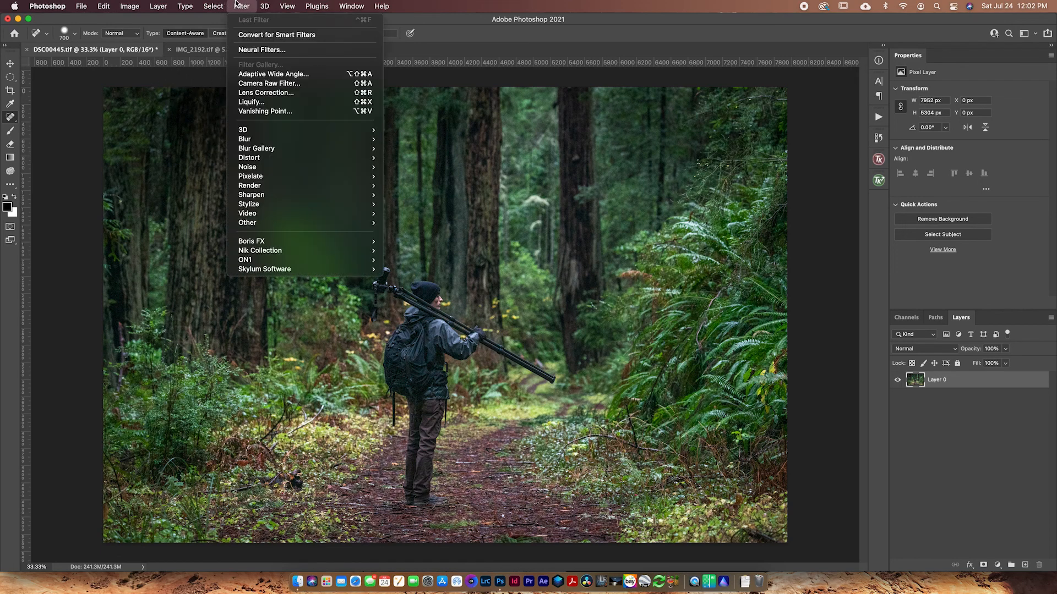
mouse_move(262, 168)
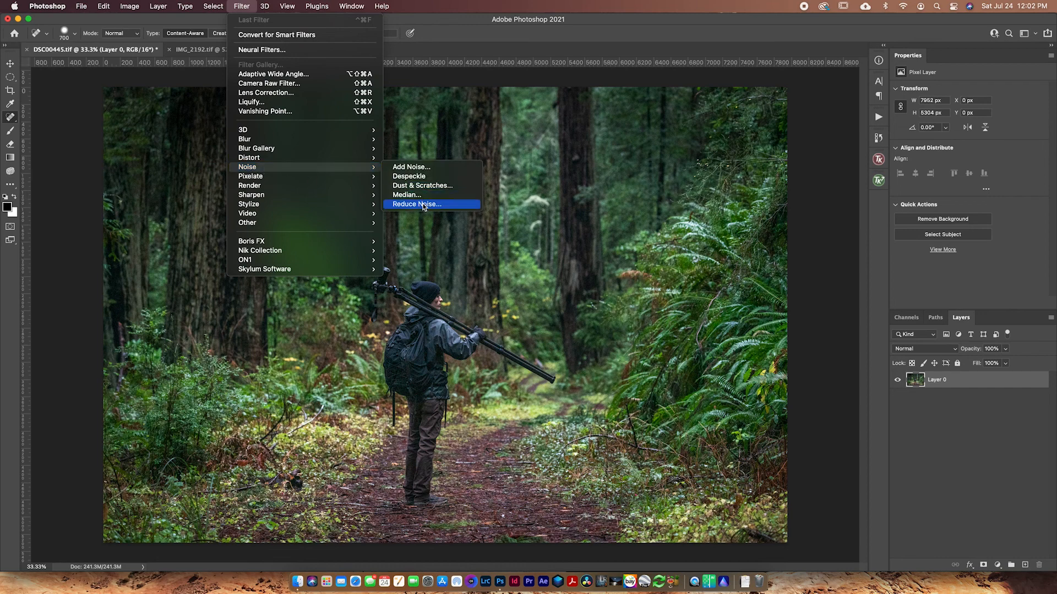
click(420, 204)
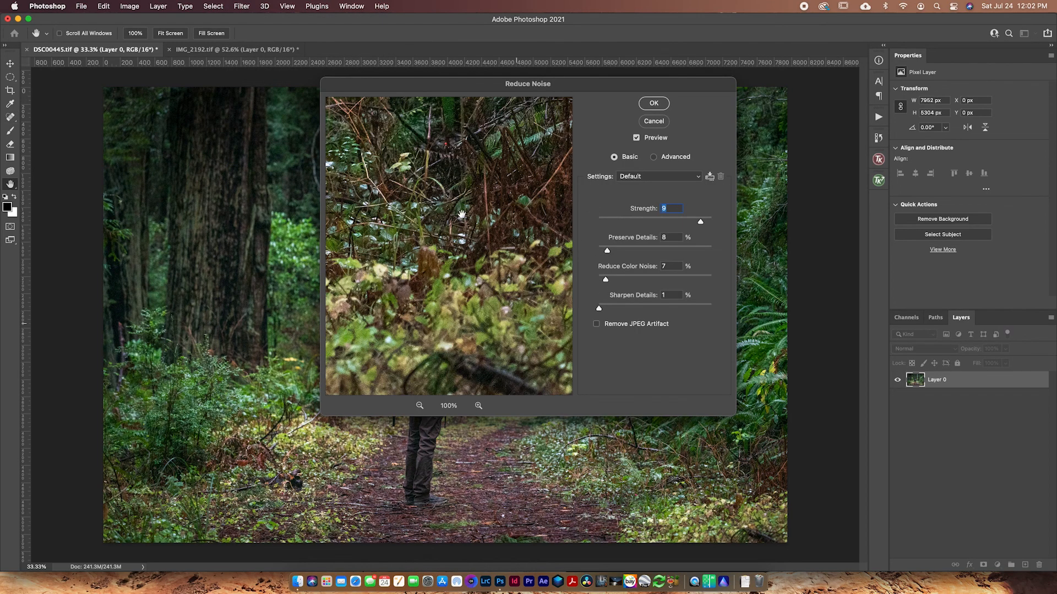
drag(434, 218, 679, 397)
drag(635, 369, 715, 369)
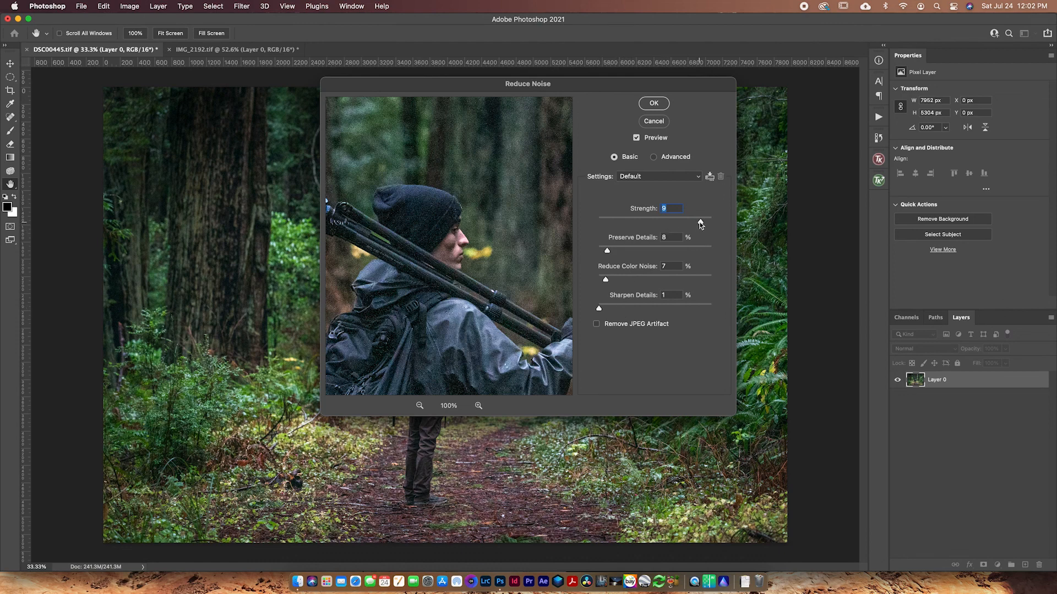
drag(700, 224, 743, 223)
Try Advanced per-channel noise reduction with the Blue channel's Strength at 7, reset it to 0, and return to Basic mode.
click(653, 158)
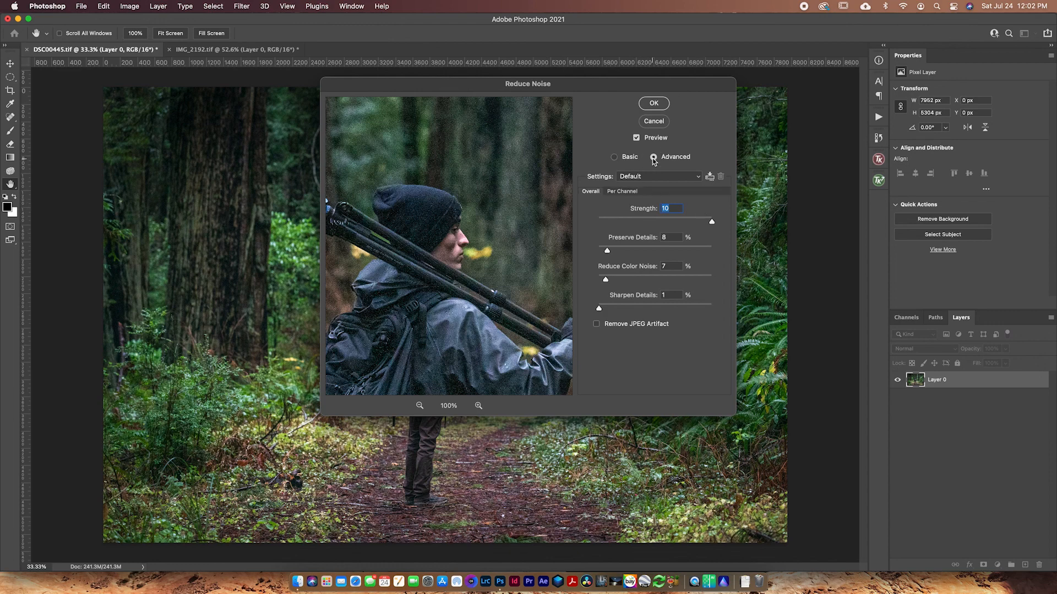
click(622, 191)
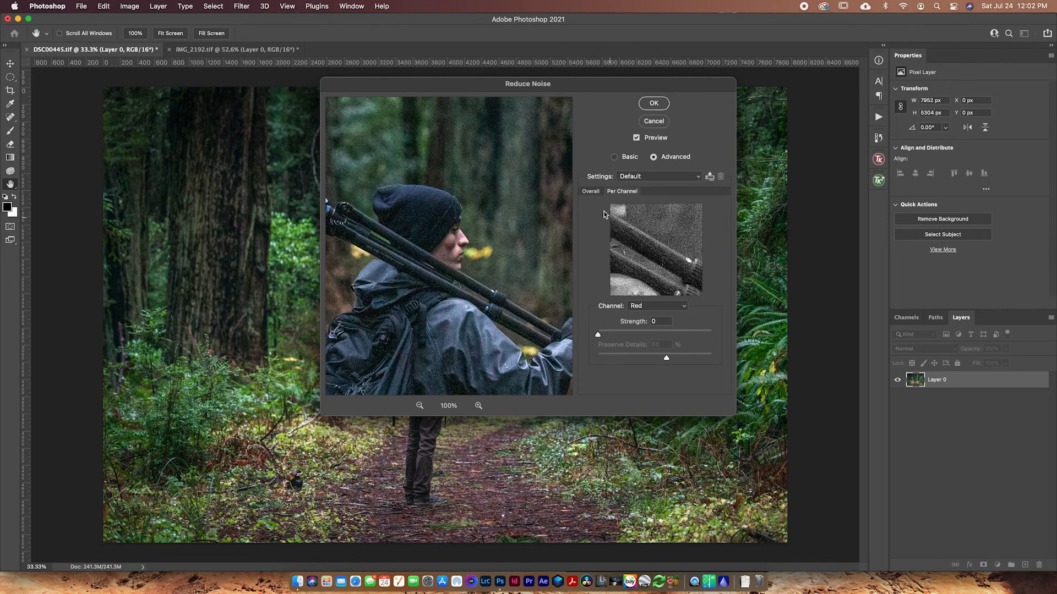
click(583, 192)
click(622, 191)
click(649, 311)
click(637, 308)
click(637, 308)
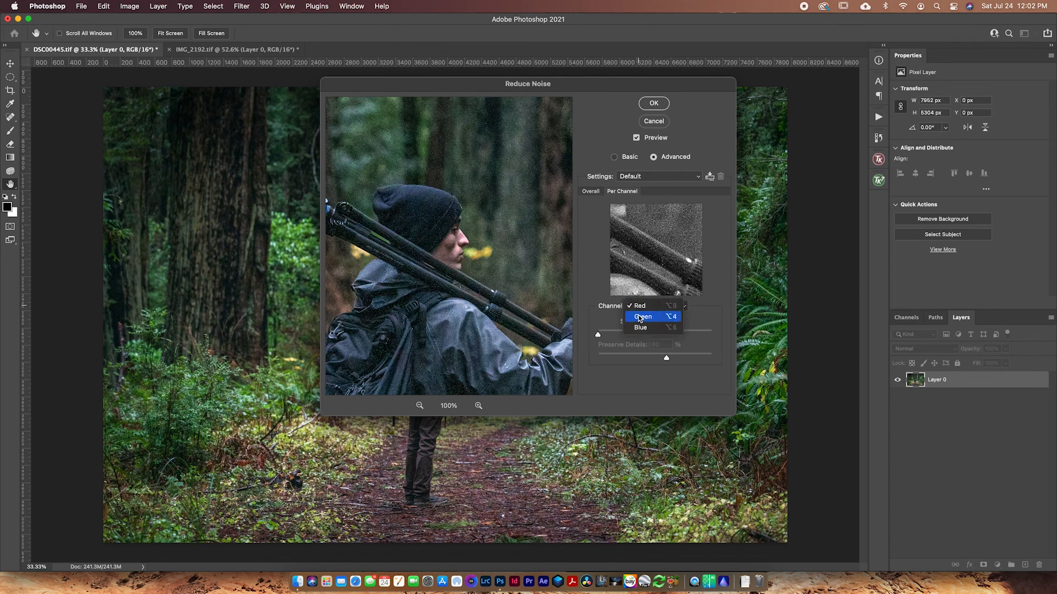
click(643, 327)
drag(624, 334, 676, 334)
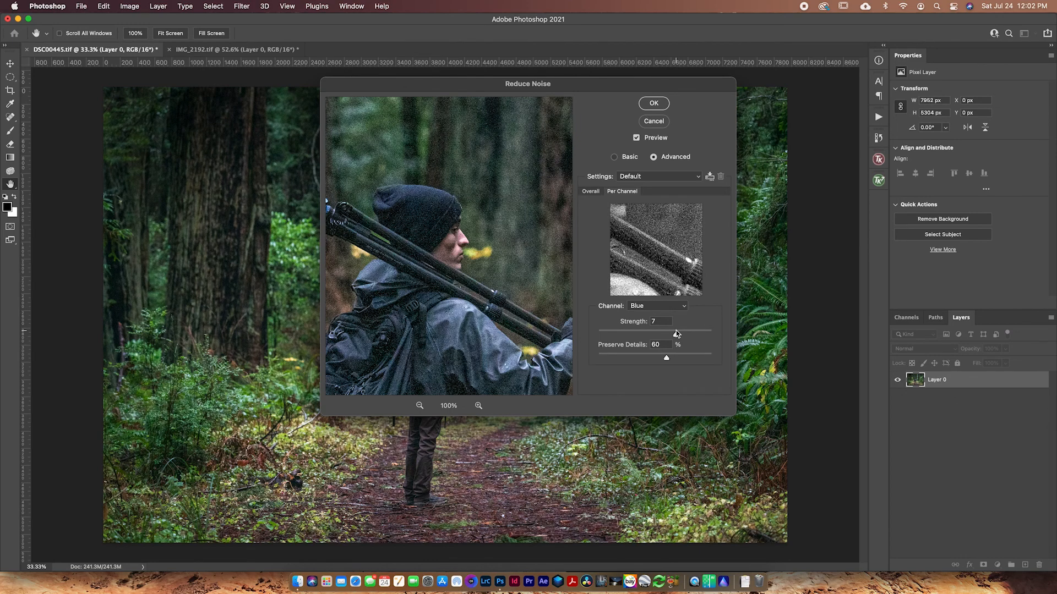
drag(676, 334, 579, 332)
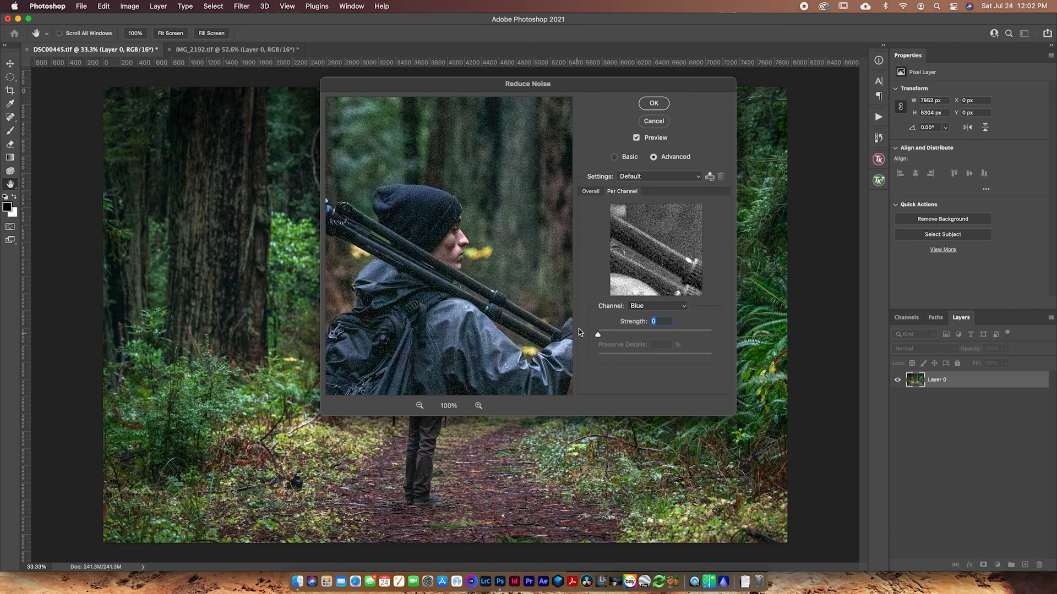
click(591, 191)
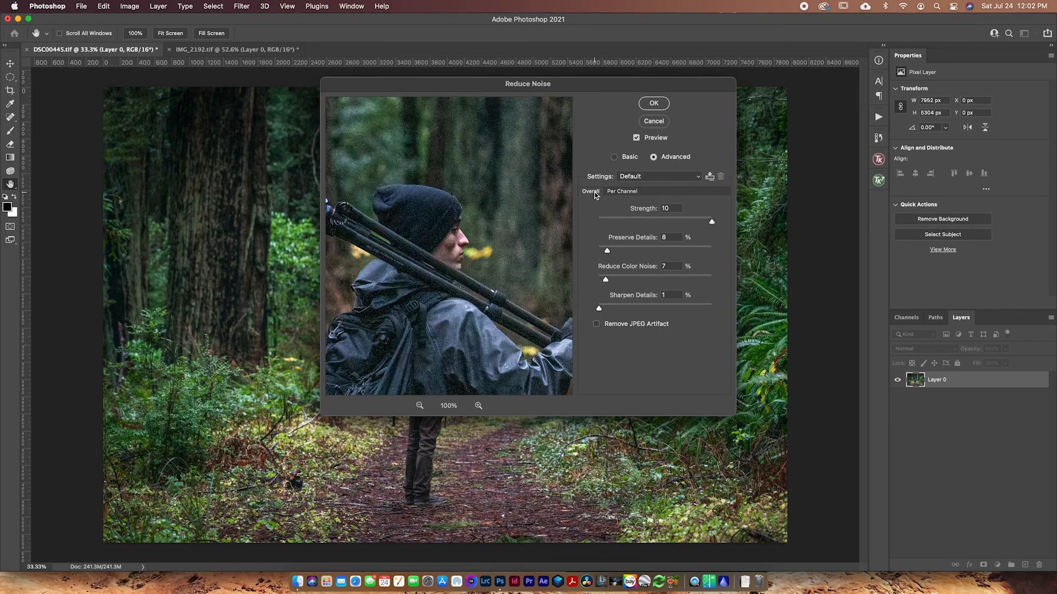
click(629, 157)
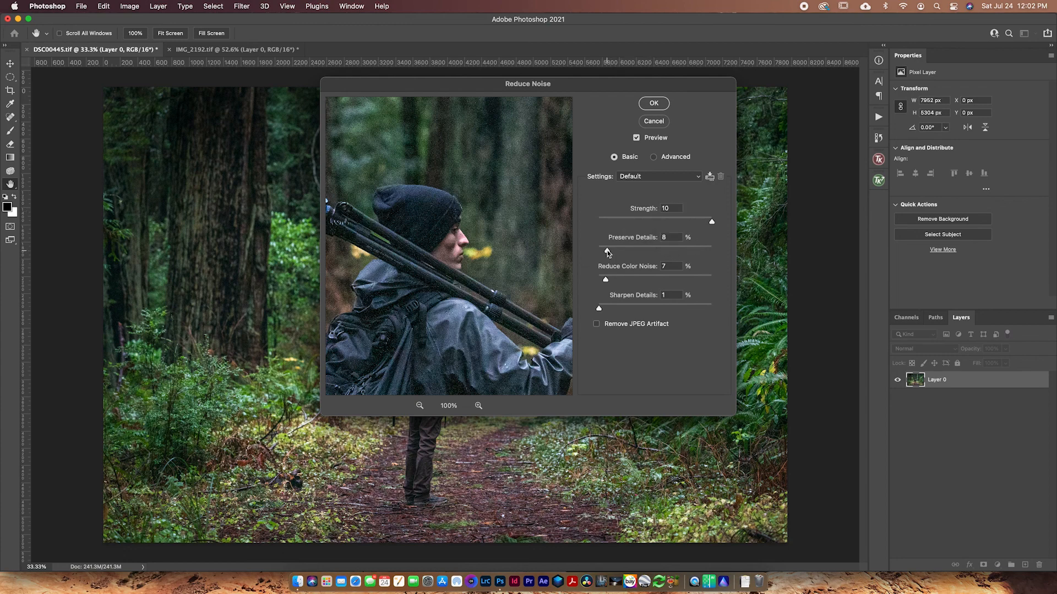
Set Preserve Details to 3% and Sharpen Details to 10%, and apply the Reduce Noise filter to the forest photo.
drag(608, 253, 603, 254)
drag(600, 311, 657, 316)
drag(655, 313, 609, 309)
drag(598, 253, 603, 253)
drag(602, 252, 600, 252)
click(652, 103)
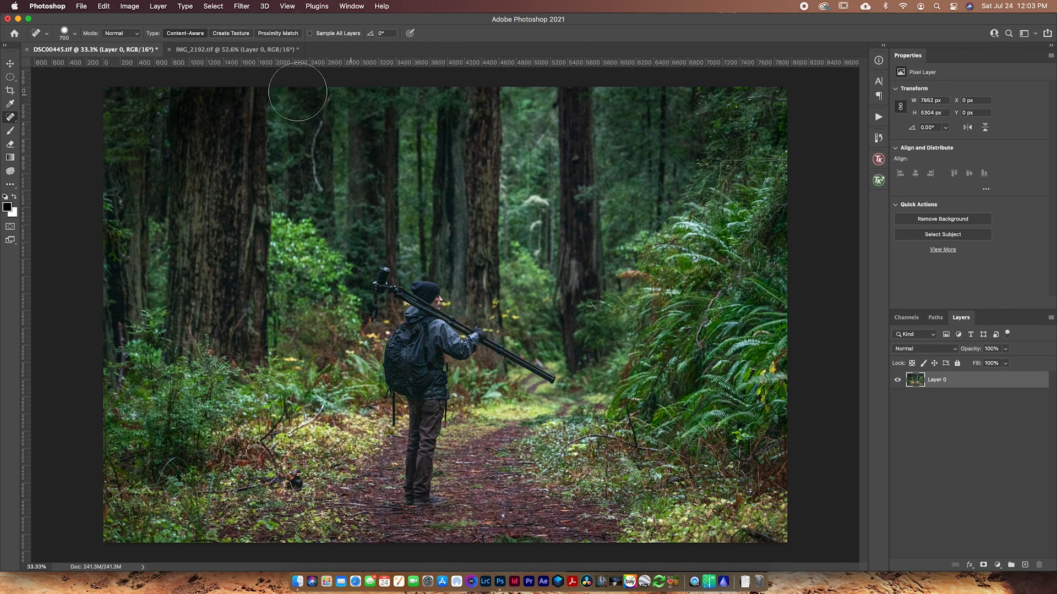
Start the Reduce Noise filter on IMG_2192.tif and preview the ridge beside the lit openings.
click(264, 51)
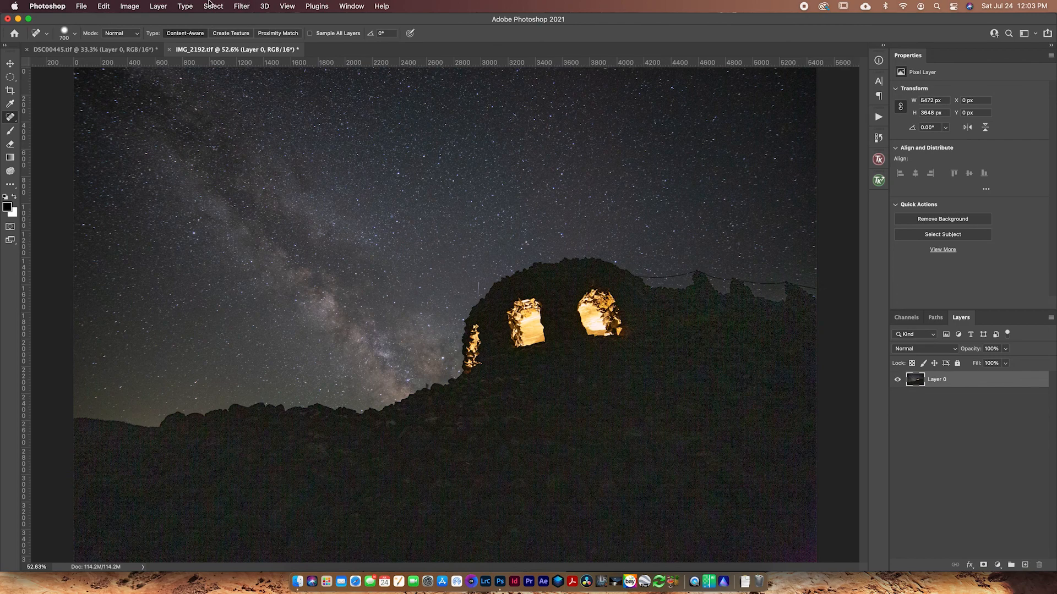
click(242, 7)
mouse_move(254, 168)
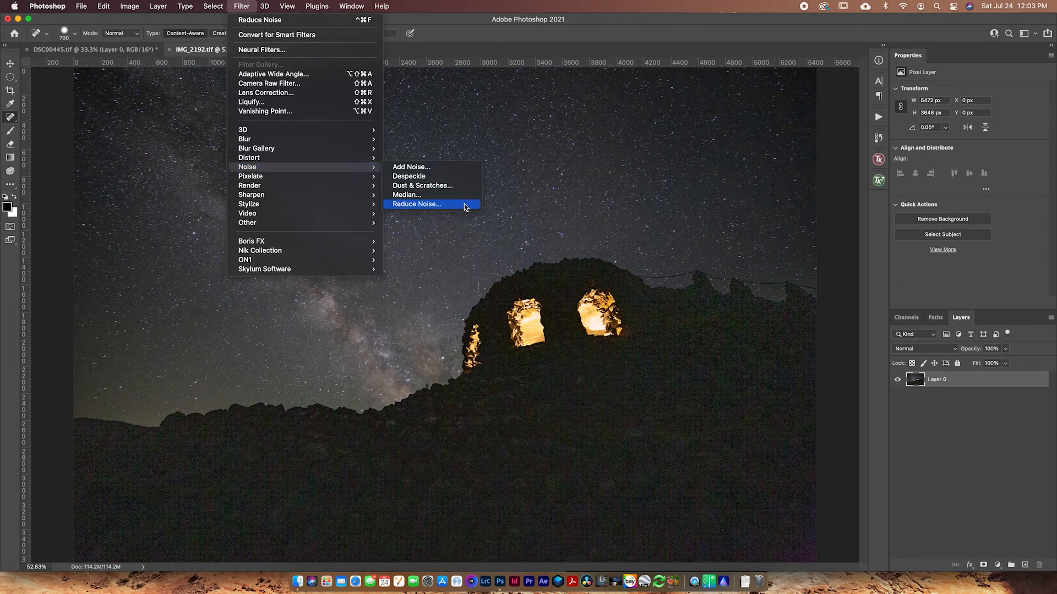
click(417, 204)
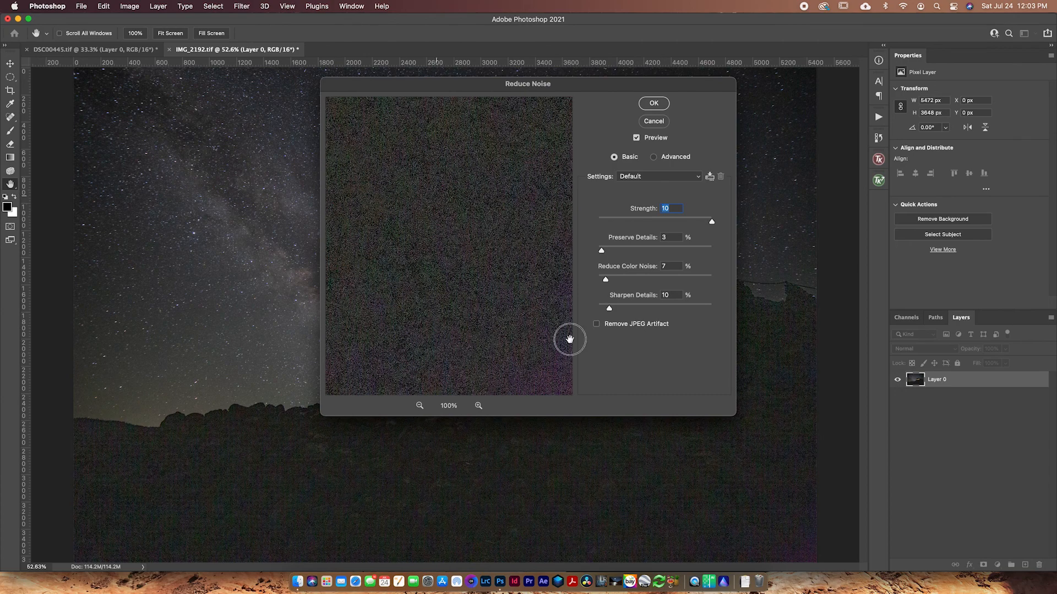
click(712, 455)
drag(714, 327, 702, 217)
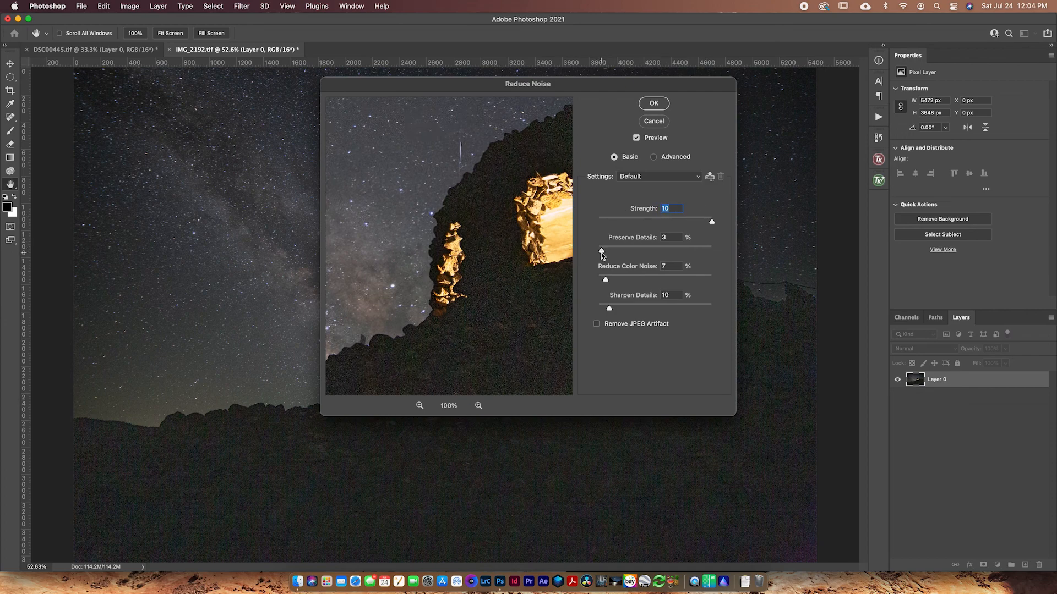
Set Preserve Details to 0%, Reduce Color Noise to 84%, Sharpen Details to 4%, and Strength to 7.
drag(601, 250, 693, 279)
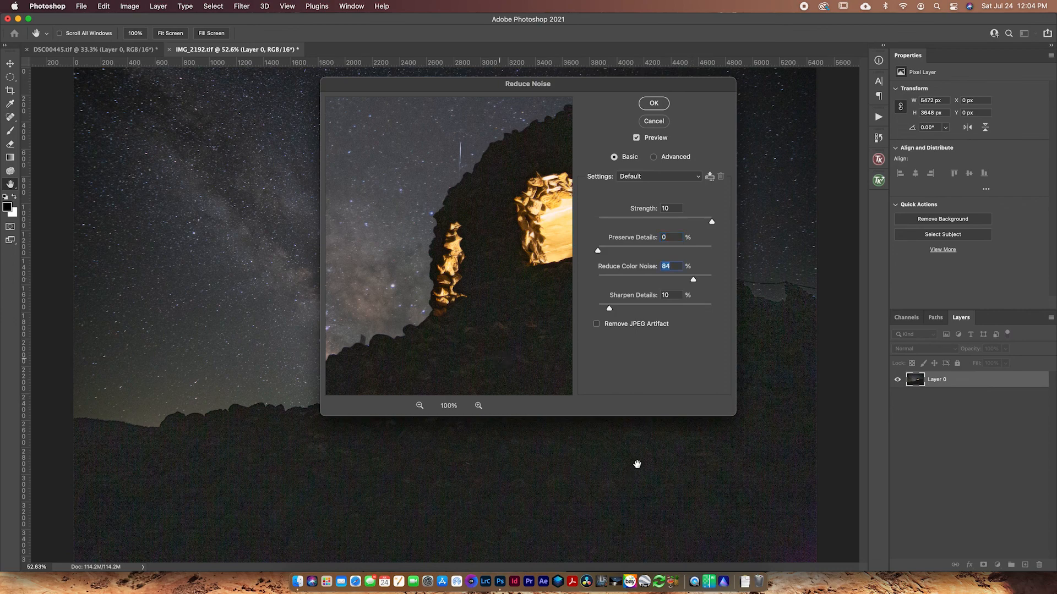
drag(609, 309, 602, 313)
click(667, 220)
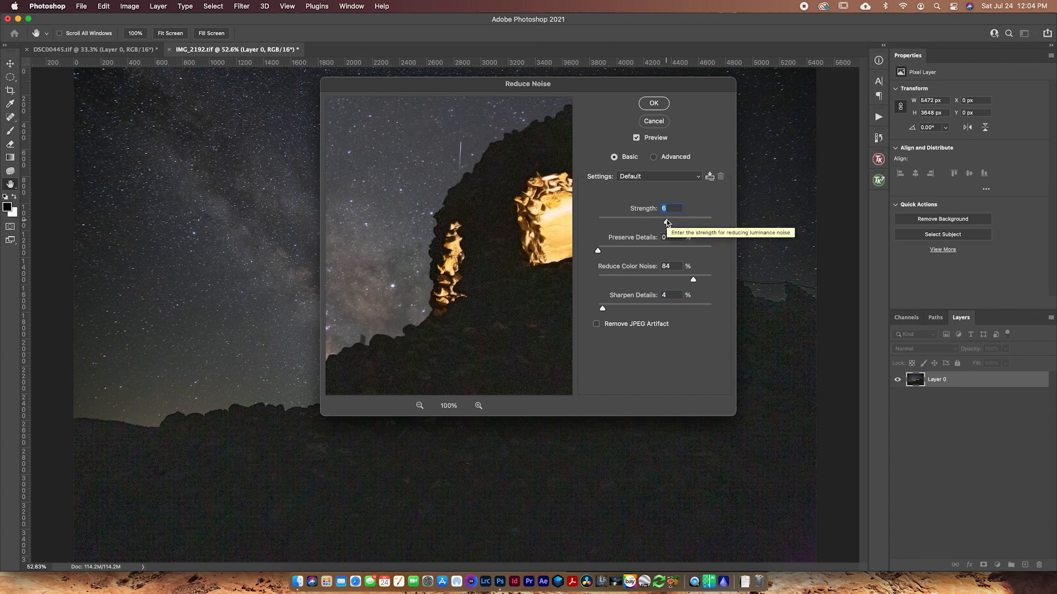
drag(667, 222, 675, 225)
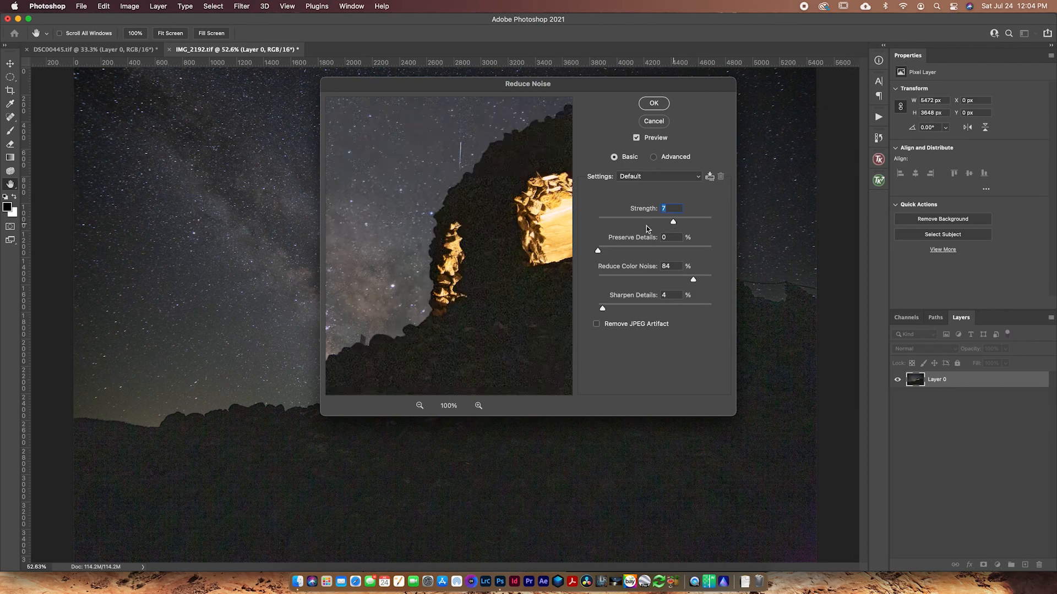
Raise Reduce Color Noise to 100% and Sharpen Details to 20%, check the foreground and sky, and apply the filter.
click(457, 242)
drag(457, 242, 427, 191)
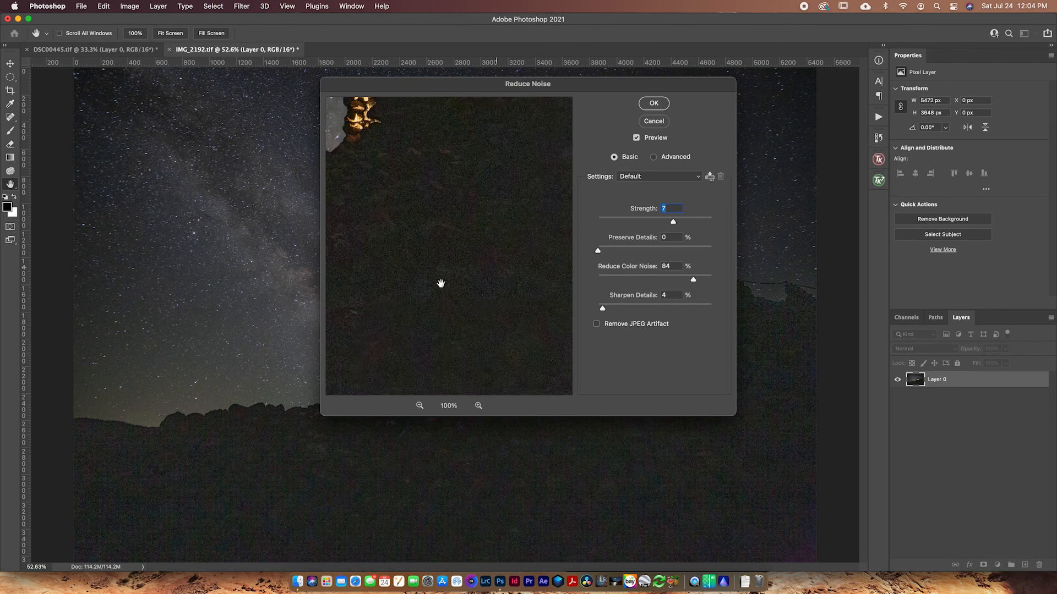
drag(693, 279, 712, 282)
drag(602, 308, 635, 309)
drag(635, 312, 621, 317)
drag(401, 177, 562, 317)
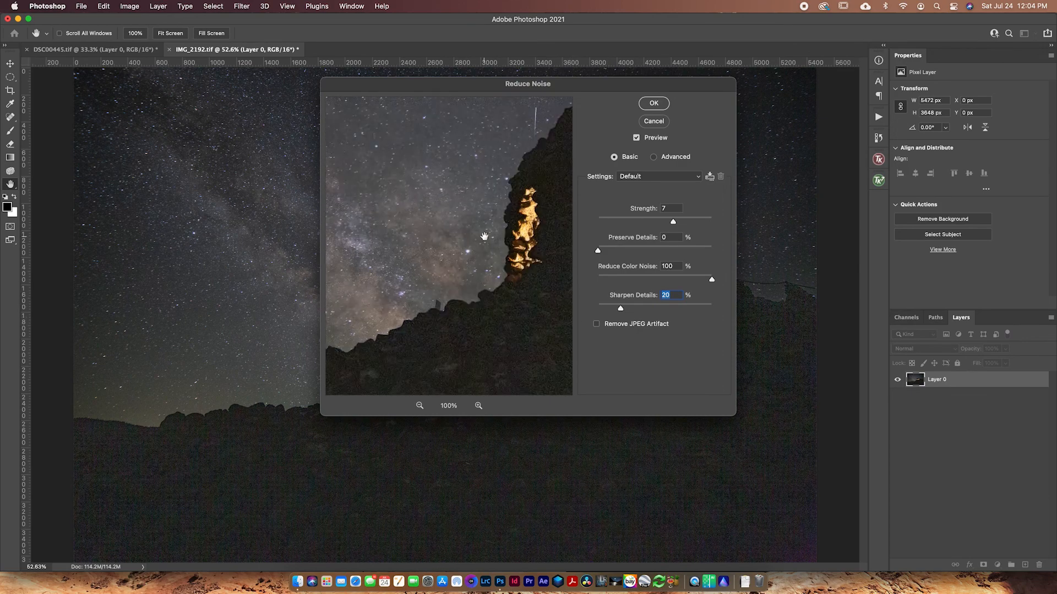
click(655, 105)
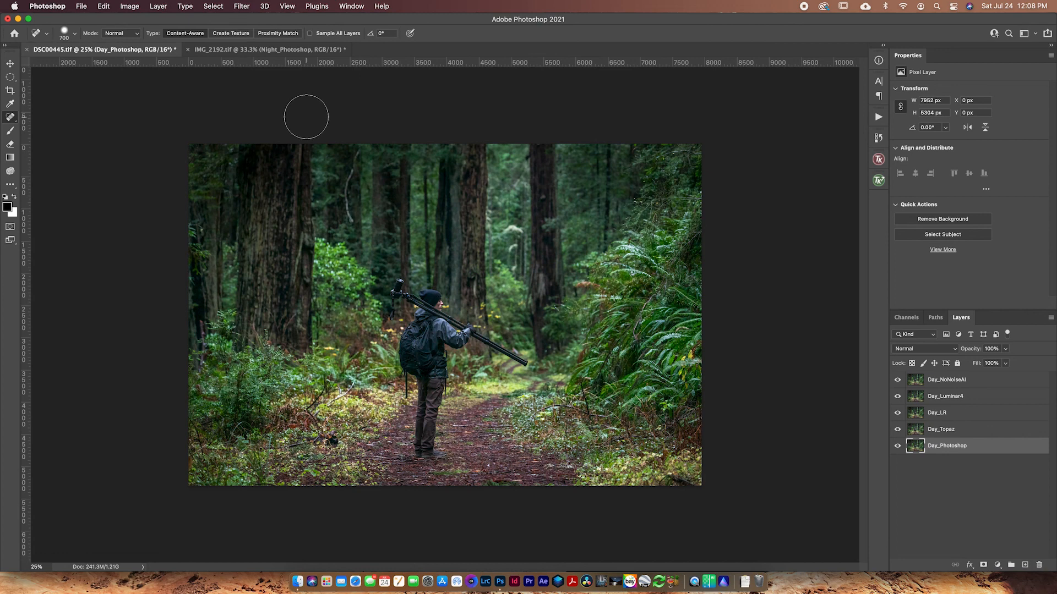
Review the five denoised layers in DSC00445.tif, from Day_NoNoiseAI down to Day_Photoshop.
click(897, 379)
click(897, 396)
click(898, 397)
click(897, 379)
click(940, 385)
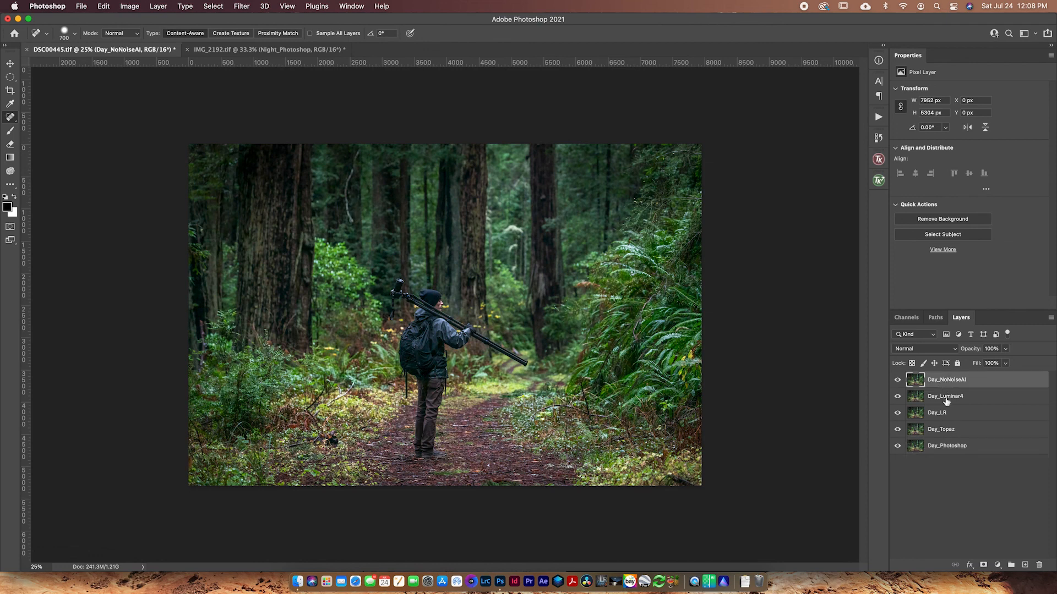
click(943, 398)
click(943, 419)
click(944, 435)
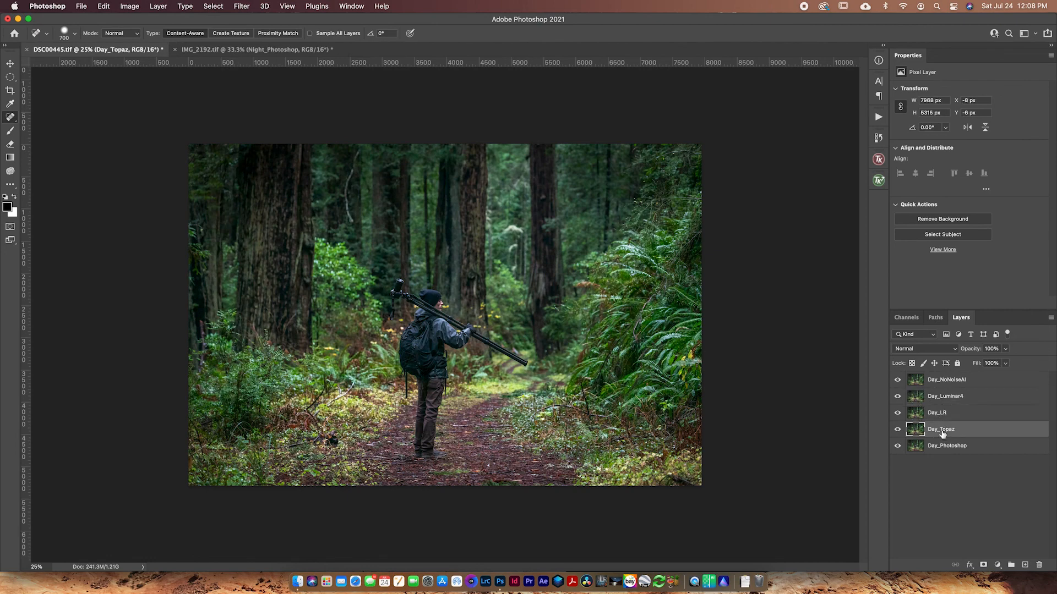
click(947, 447)
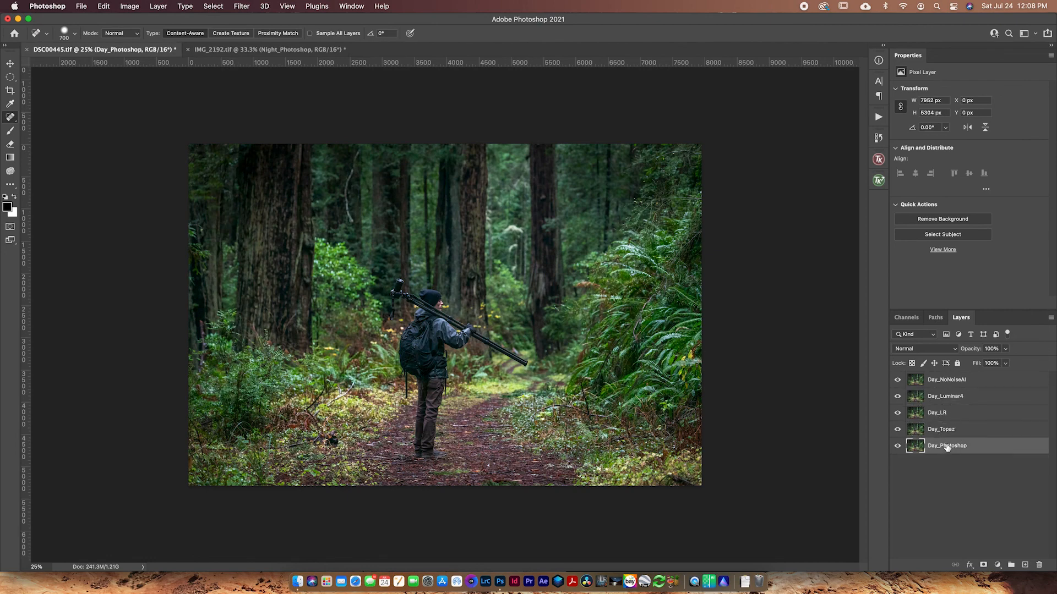
View the hiker's head and shoulders at 200%, select the Day_NoNoiseAI layer, and reduce the brush size to 60.
key(super+1)
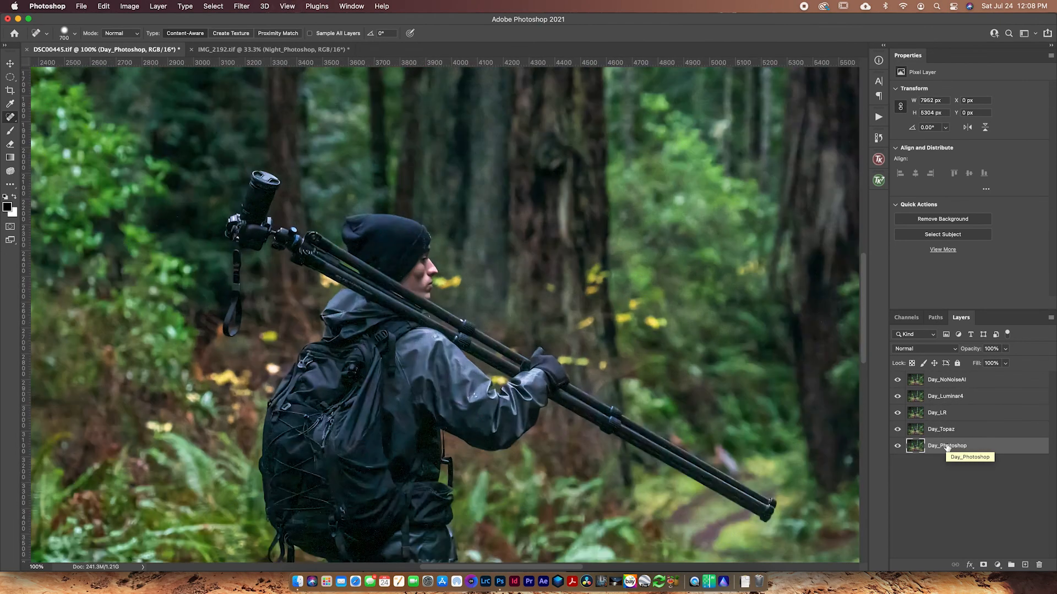
key(super+equal)
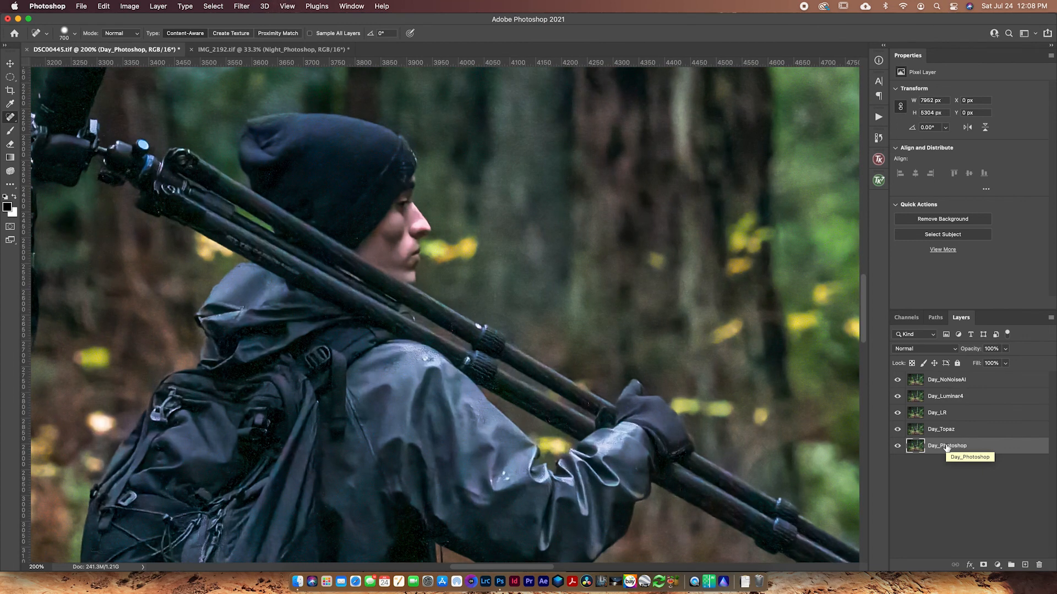
click(932, 473)
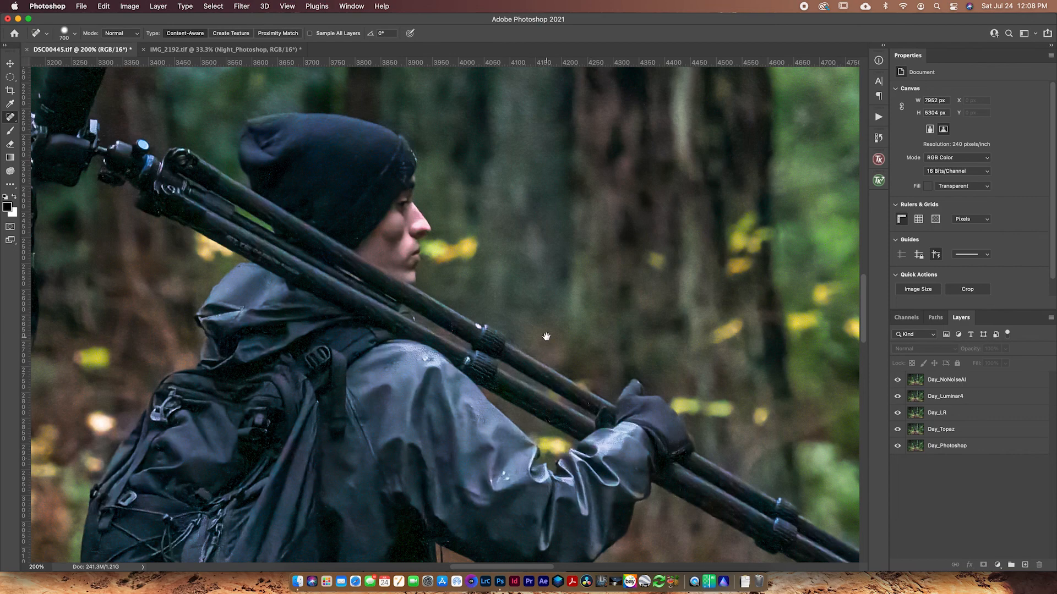
drag(545, 335, 524, 377)
click(964, 381)
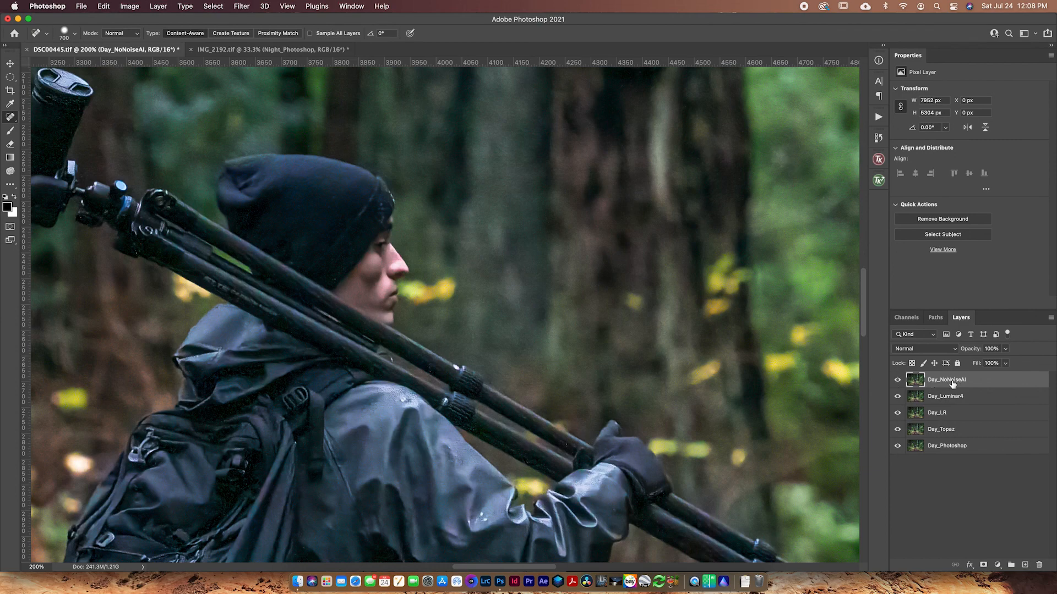
key(bracketleft)
key(bracketleft)
key(bracketleft)
key(bracketleft)
key(bracketleft)
Hide Day_NoNoiseAI, Day_Luminar4, Day_LR and Day_Topaz in turn to compare noise on the hiker and backpack.
click(898, 381)
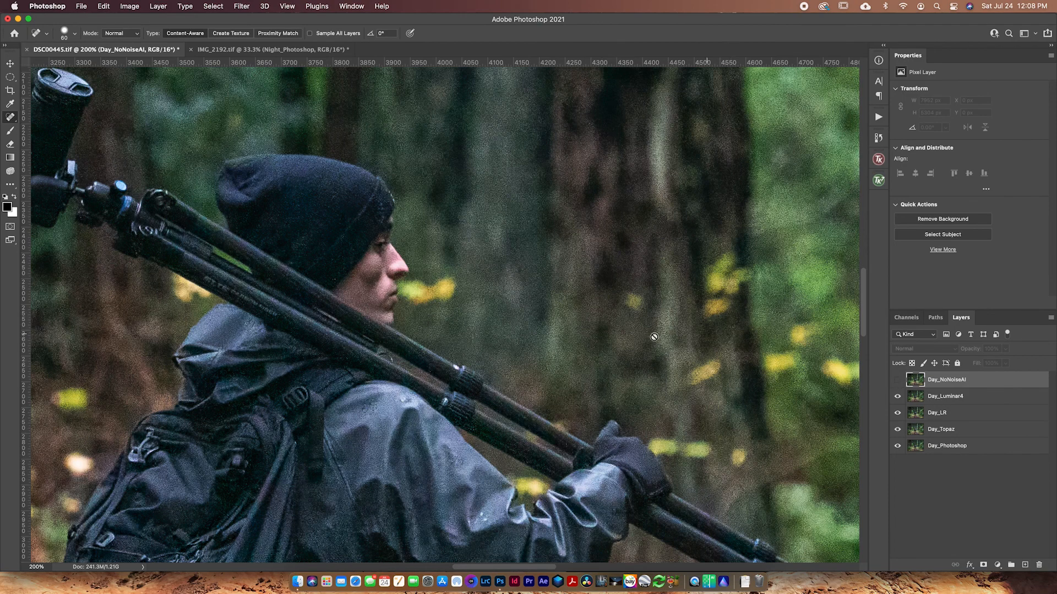
click(898, 396)
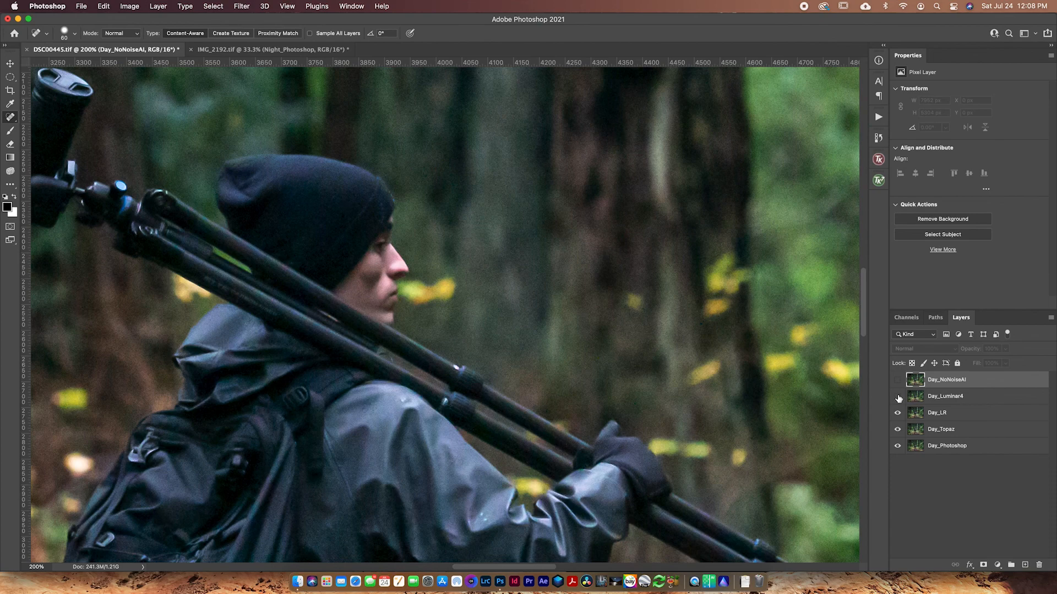
click(898, 414)
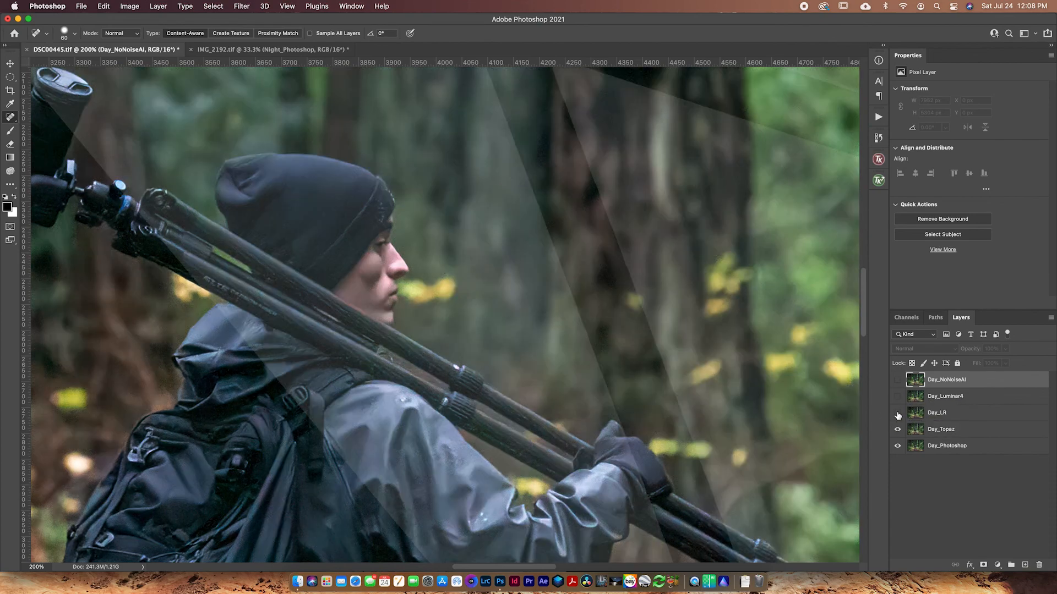
drag(396, 337, 613, 193)
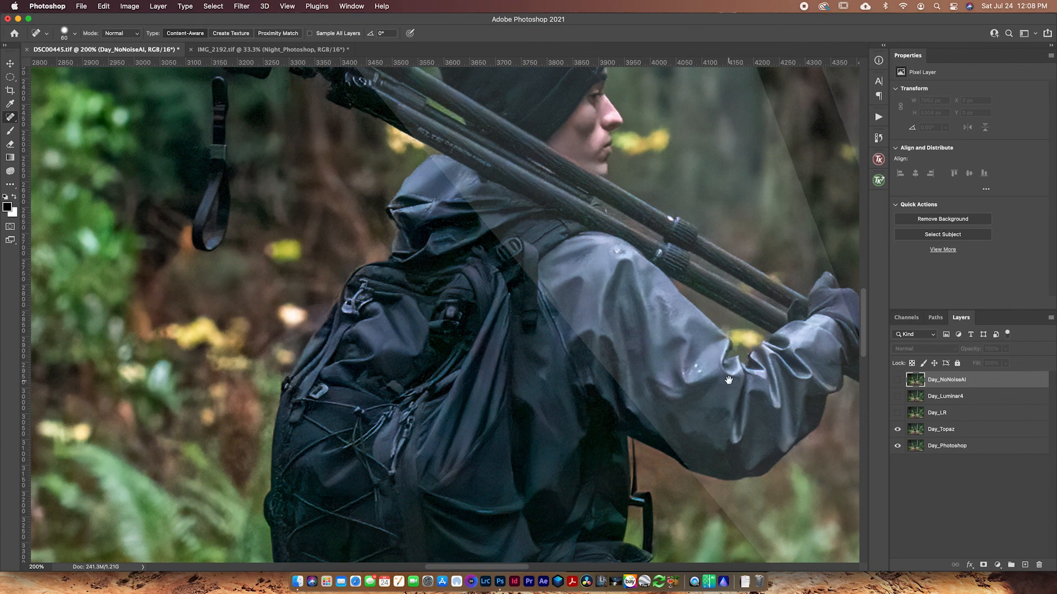
scroll(600, 287, down, 10)
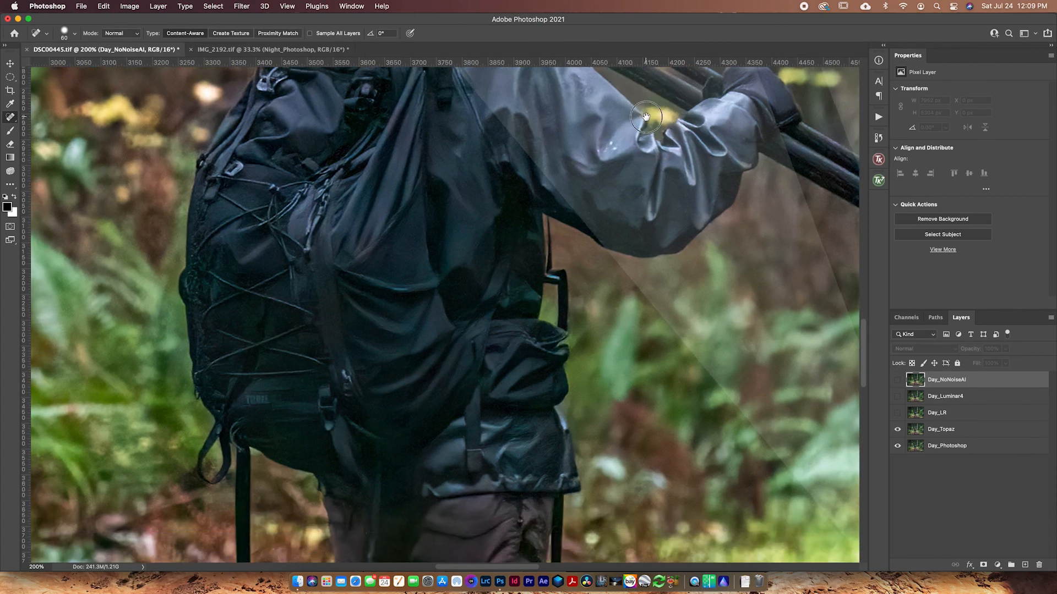
click(897, 431)
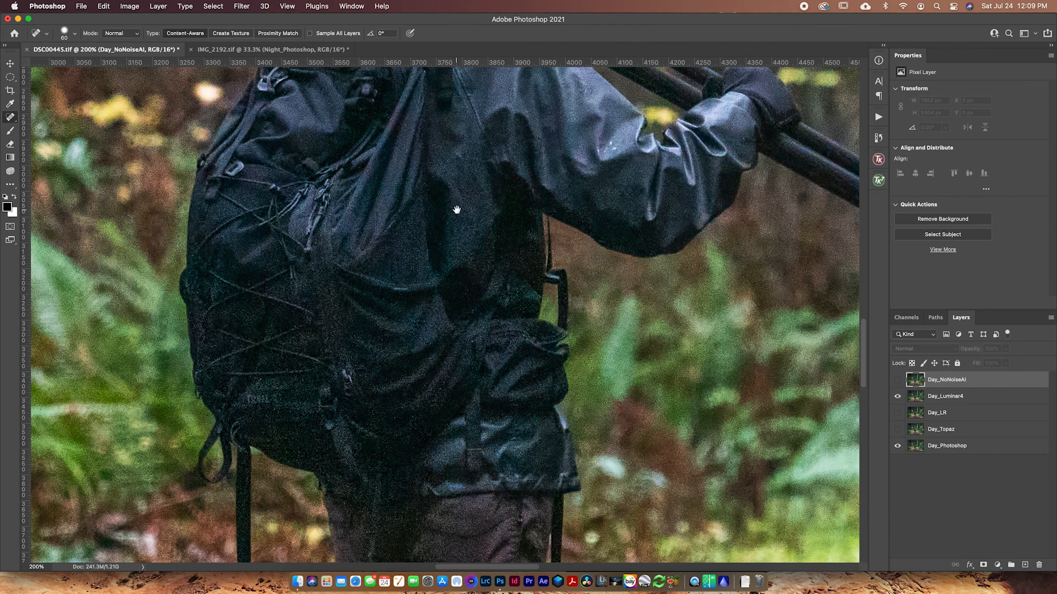
Compare Day_Luminar4 with Day_Photoshop on the hiker, and move the Day_Luminar4 layer directly above Day_Photoshop.
drag(453, 208, 488, 415)
click(898, 397)
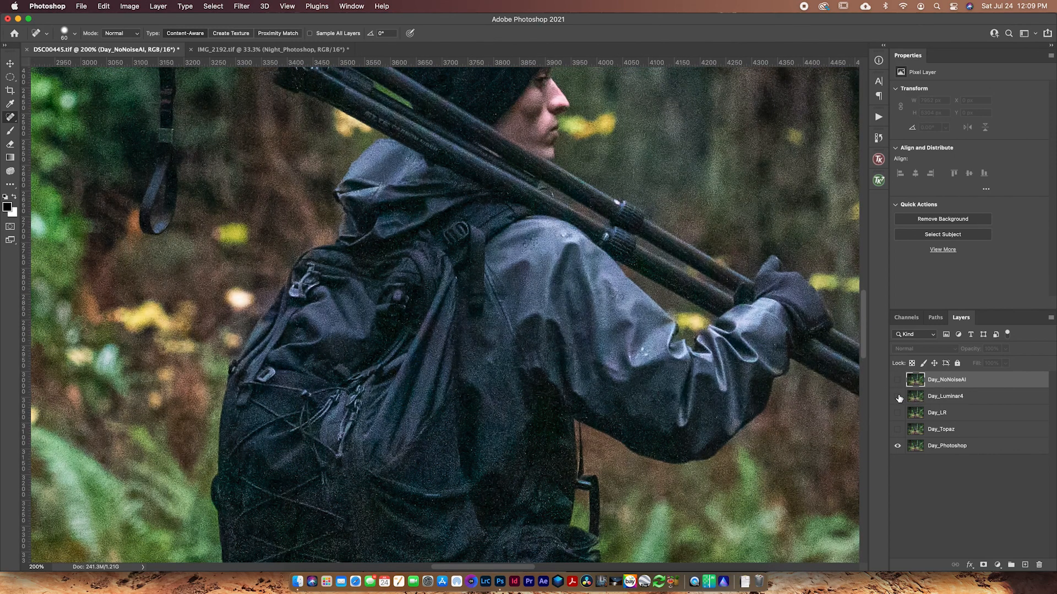
drag(517, 208, 518, 421)
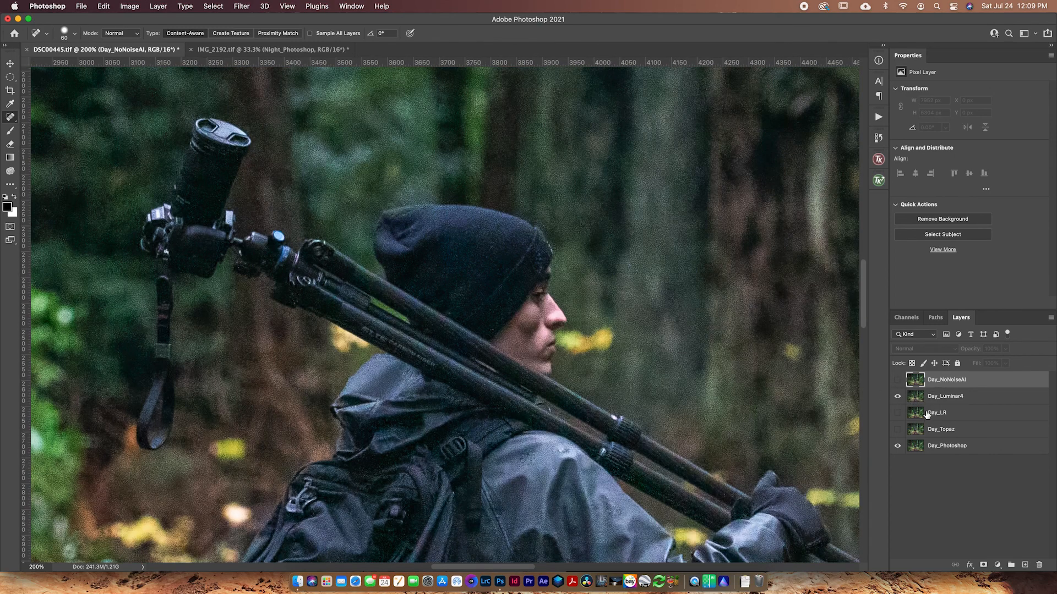
click(898, 396)
click(898, 398)
click(897, 398)
click(949, 402)
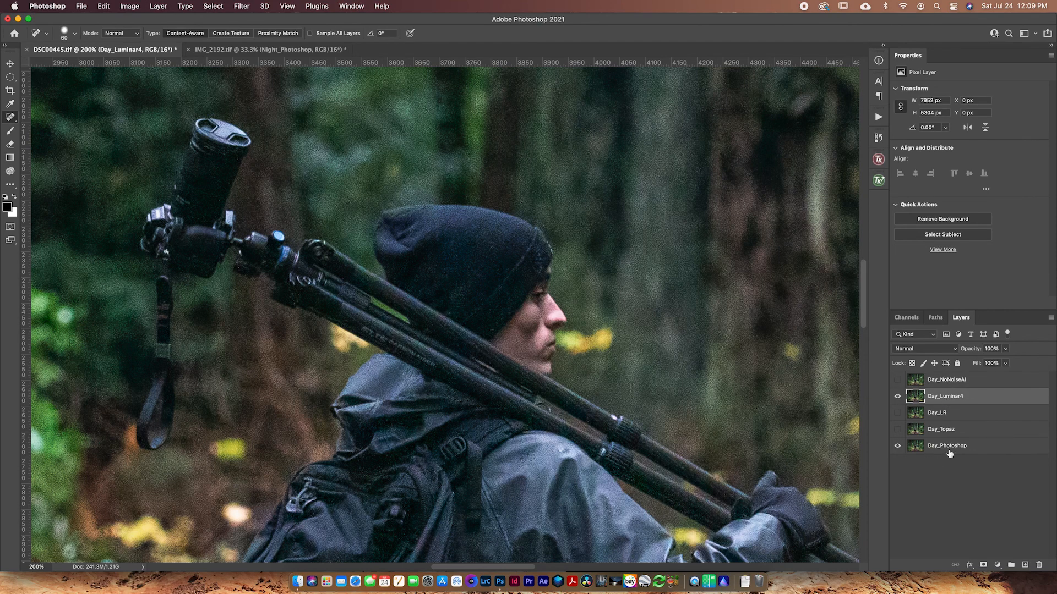
drag(940, 401, 940, 438)
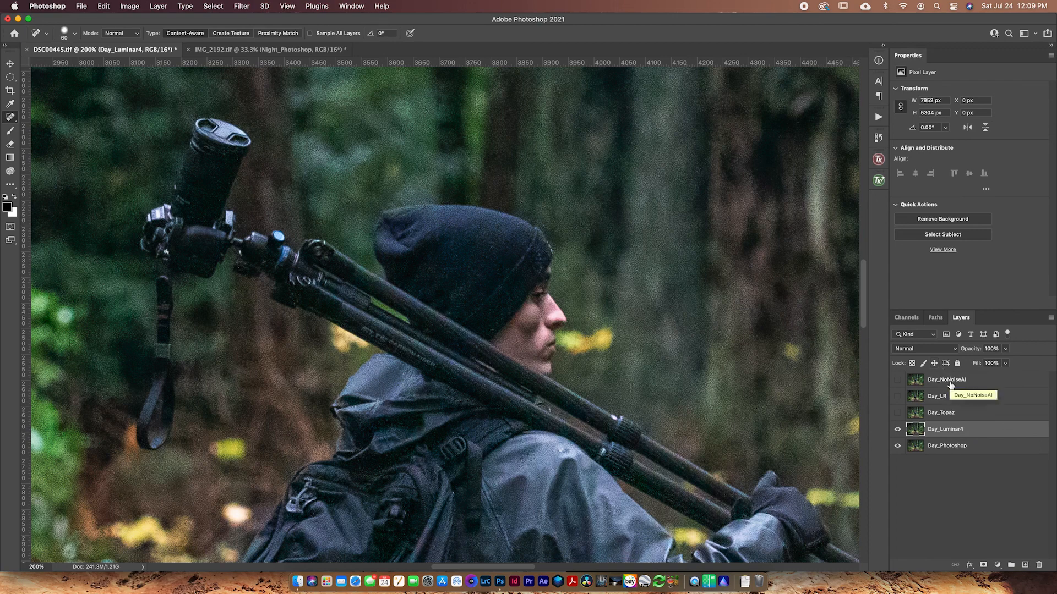
Compare Day_LR with Day_Luminar4 on the hiker, and show Day_Topaz over the backpack.
click(898, 397)
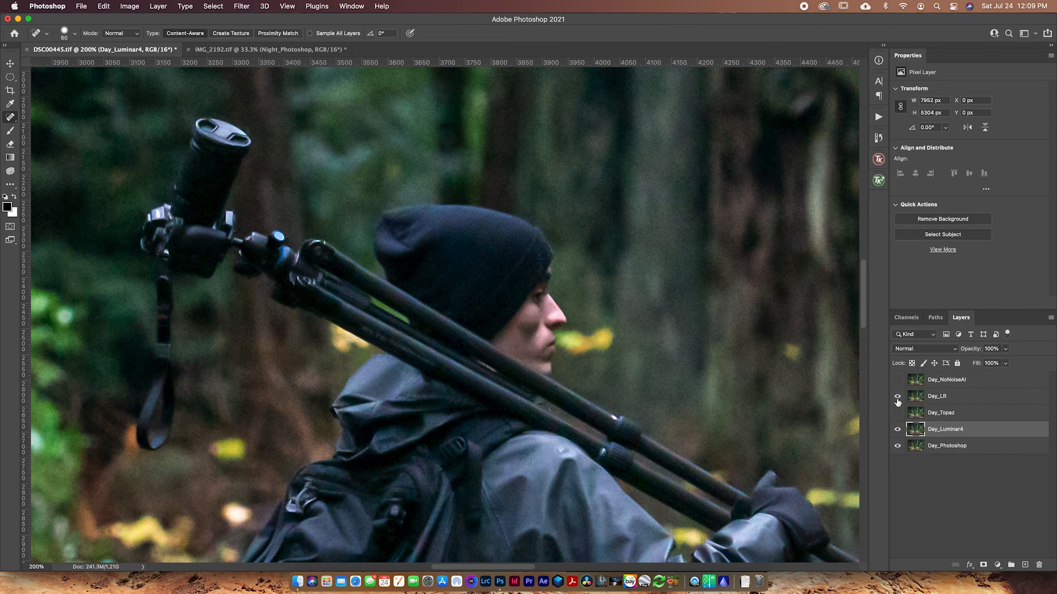
click(897, 396)
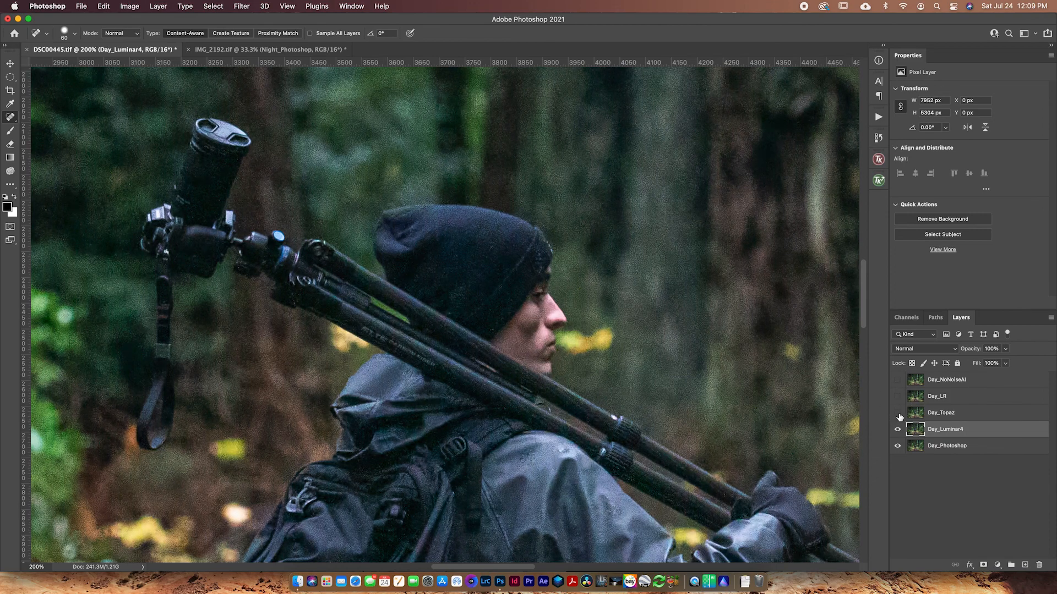
click(897, 413)
drag(636, 407, 754, 126)
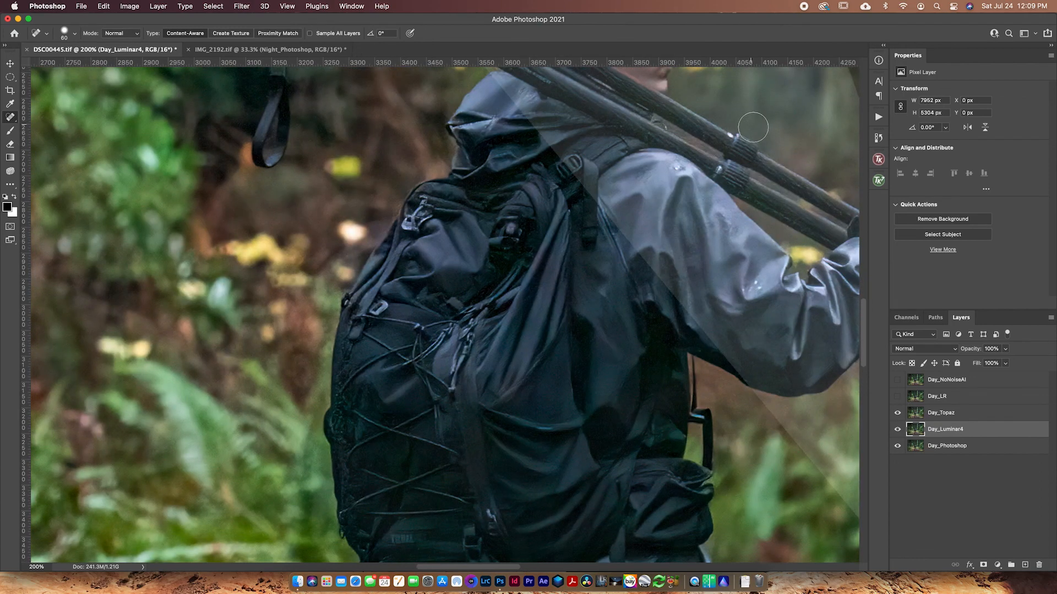
Toggle Day_LR on and off over Day_Topaz to compare the detail in the backpack and jacket.
click(897, 397)
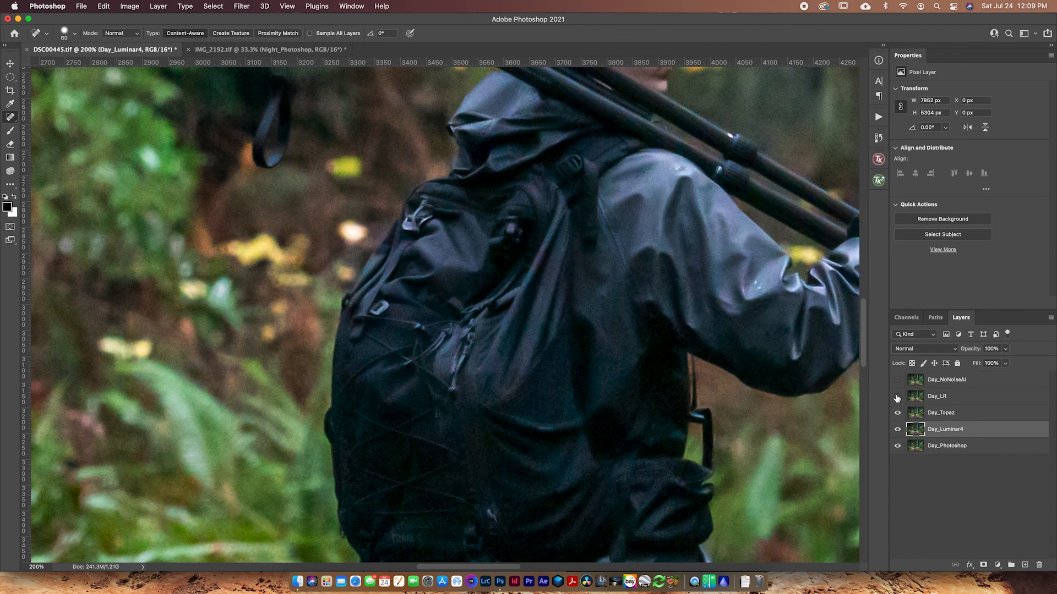
click(897, 397)
click(897, 397)
click(897, 397)
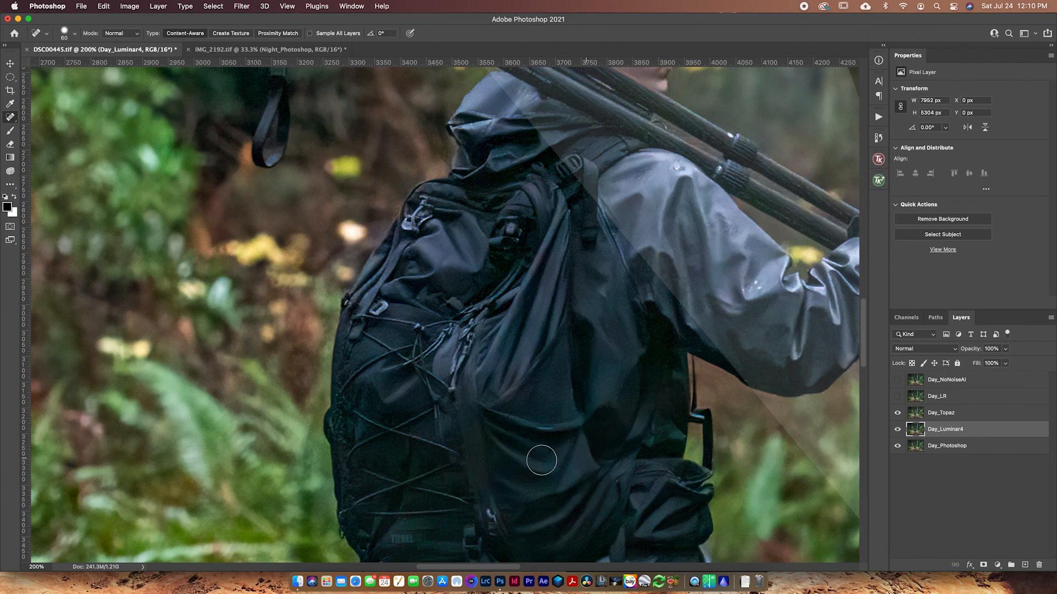
click(897, 396)
click(898, 396)
click(897, 396)
click(897, 397)
click(897, 396)
click(897, 397)
click(898, 397)
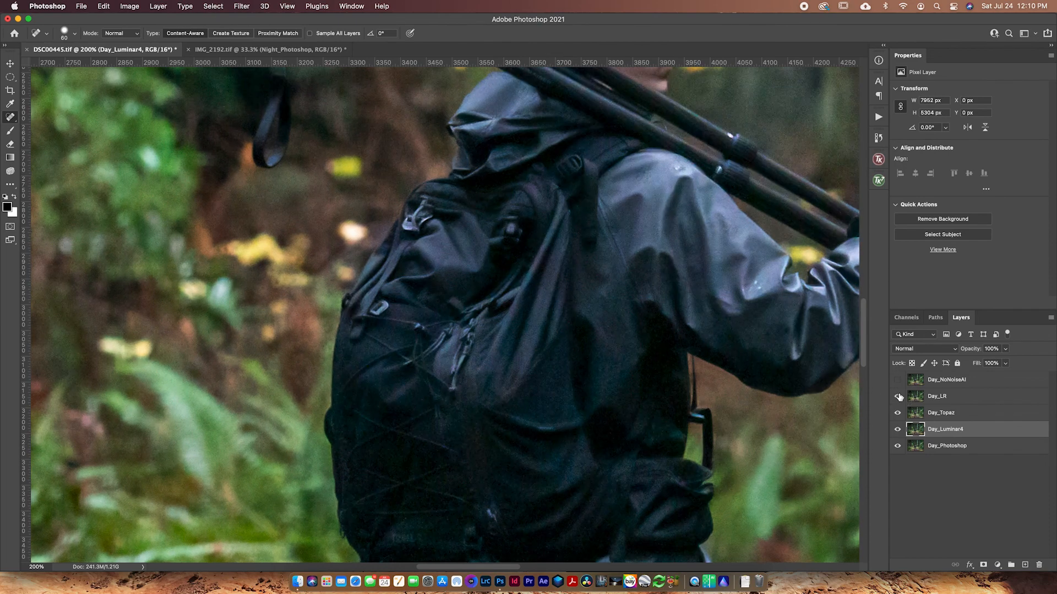
click(897, 396)
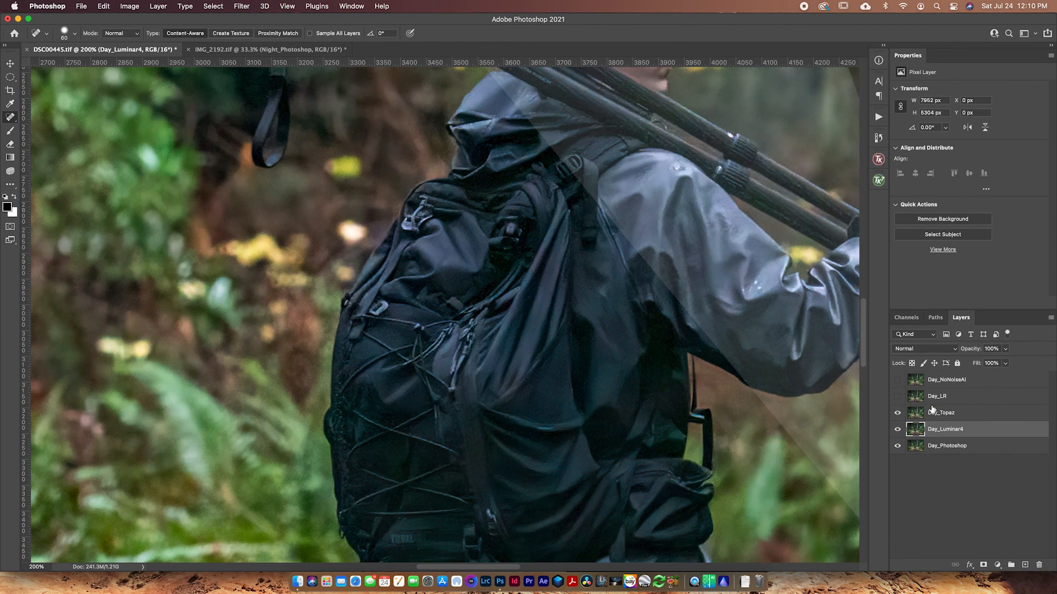
Move the Day_Topaz layer above Day_LR and make Day_LR visible.
drag(938, 398, 939, 392)
click(897, 413)
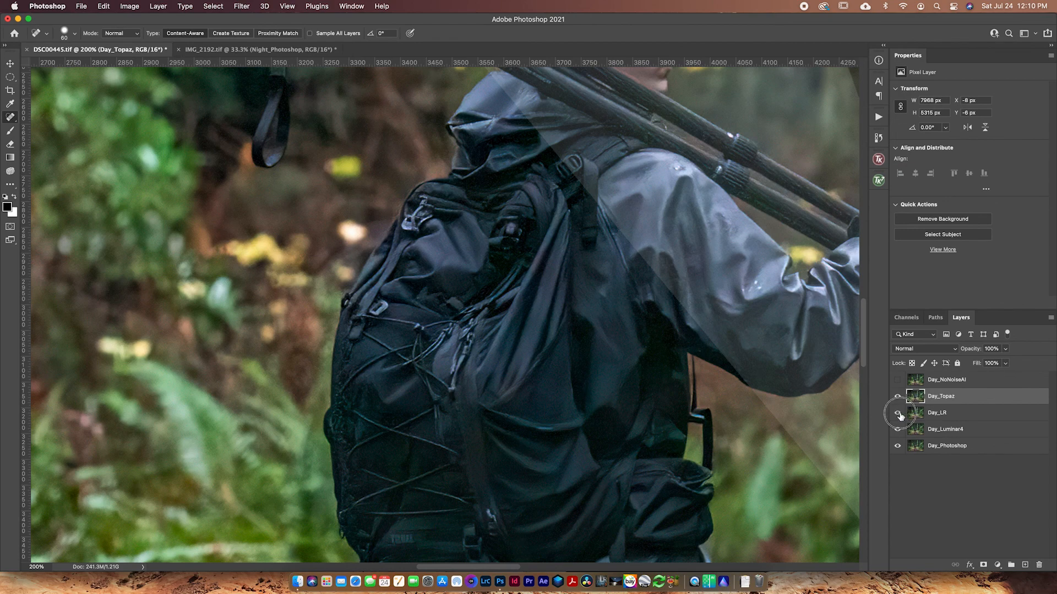
Toggle Day_NoNoiseAI on and off over Day_Topaz to compare the backpack and jacket.
click(898, 380)
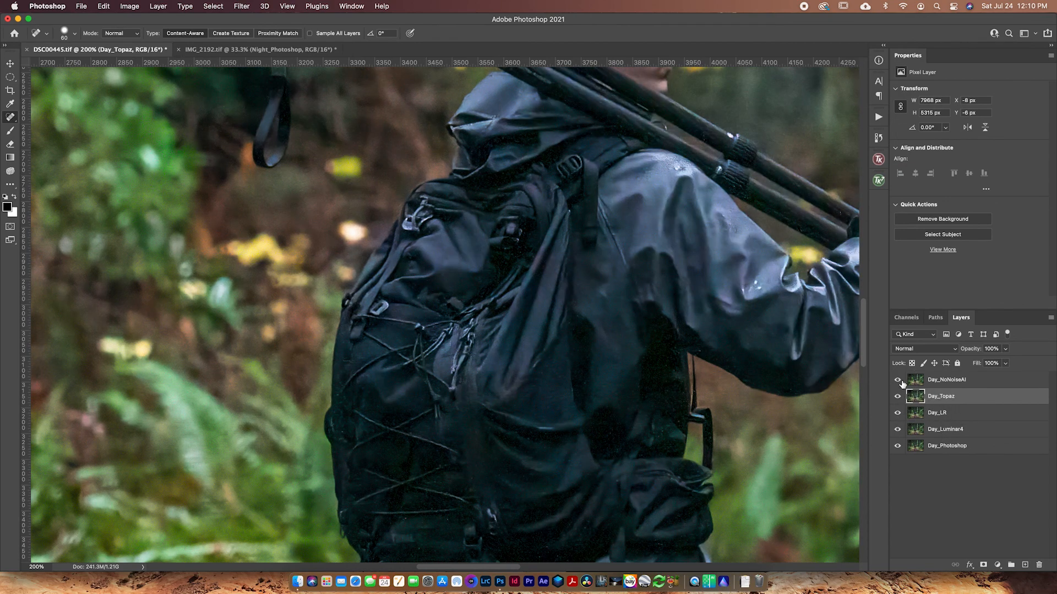
click(902, 383)
click(902, 383)
click(902, 383)
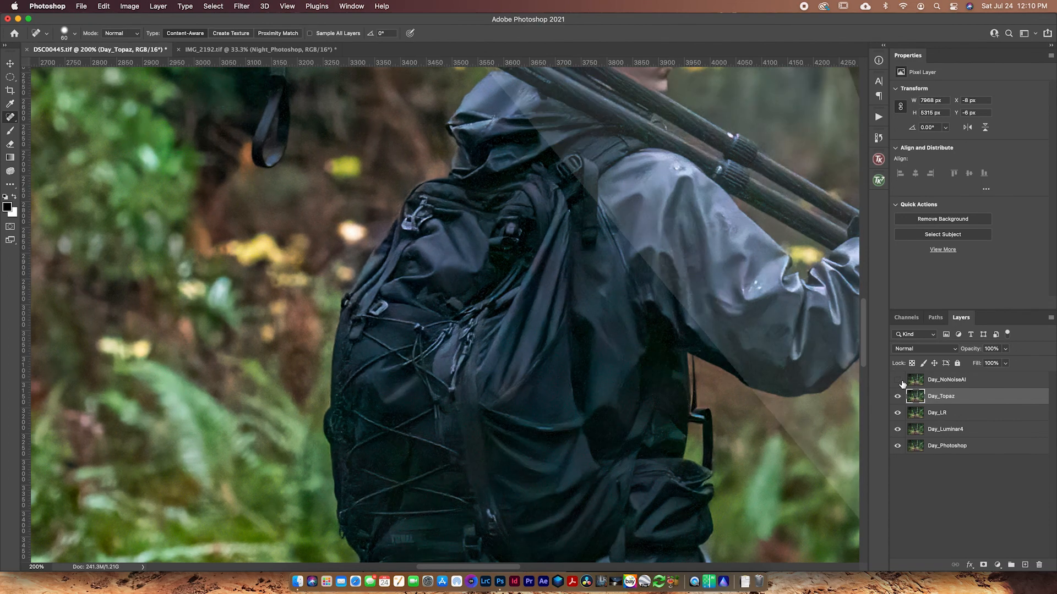
Compare Day_NoNoiseAI with Day_Topaz on the hiker's head, tripod and jacket sleeve.
scroll(561, 299, up, 5)
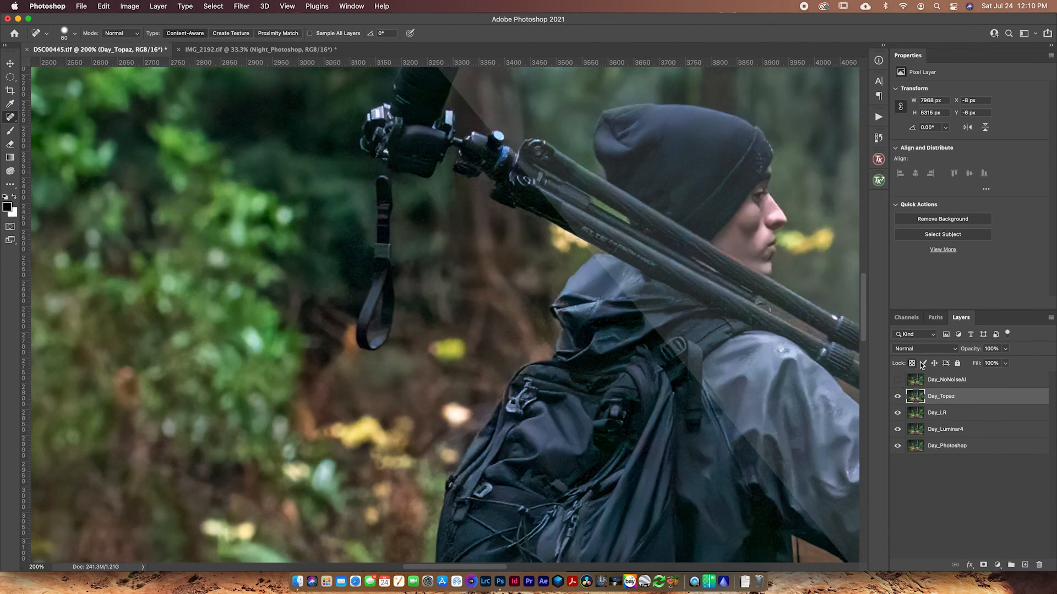
click(898, 379)
click(899, 381)
click(898, 381)
click(898, 381)
scroll(582, 184, down, 5)
scroll(582, 184, right, 5)
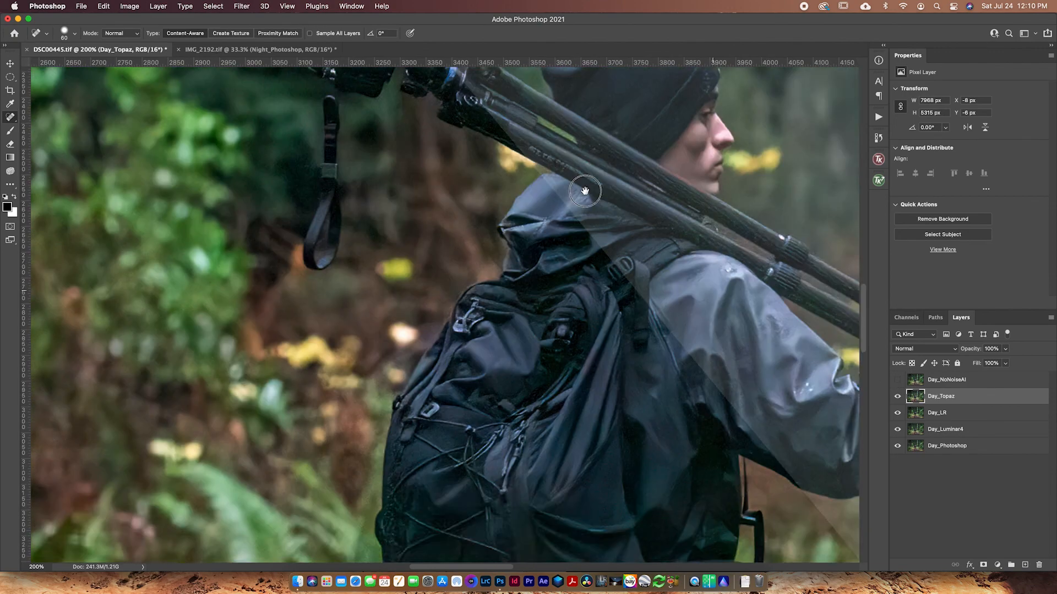
click(898, 380)
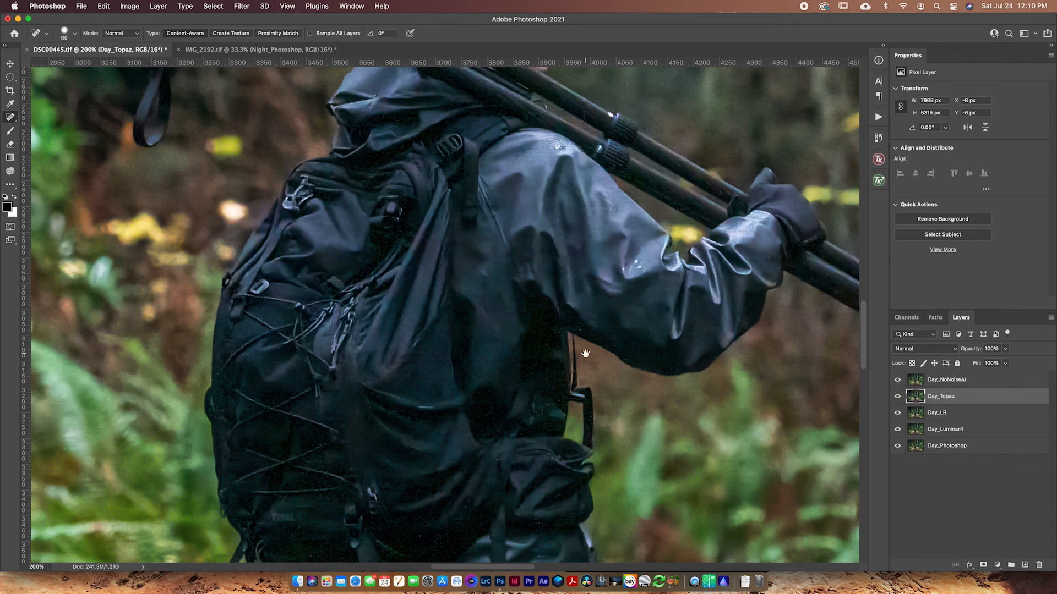
scroll(582, 349, down, 6)
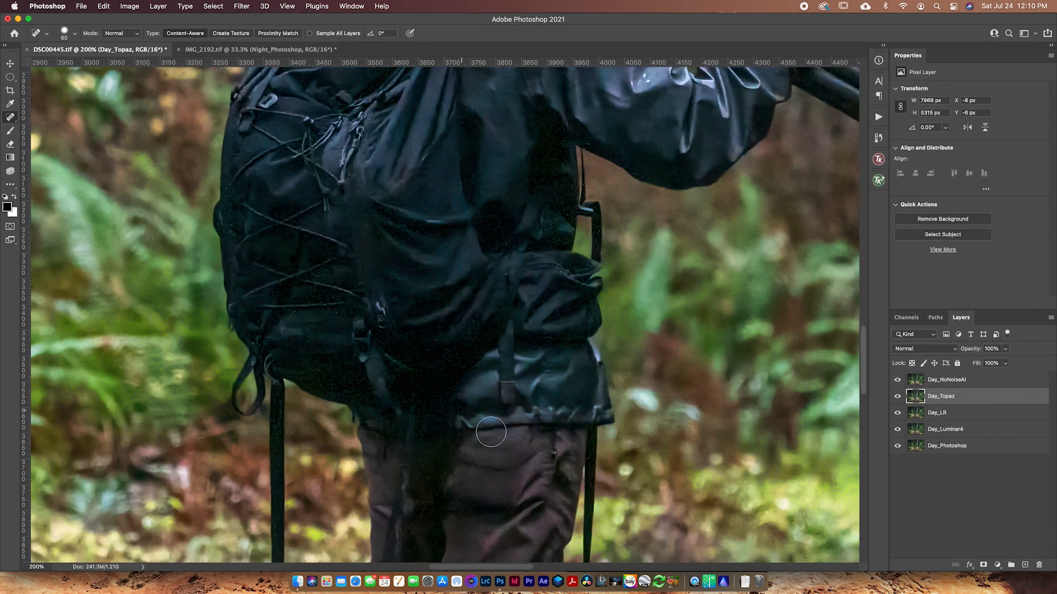
Compare Day_NoNoiseAI with Day_Topaz on the lower backpack and trousers, and move the Day_Topaz layer above Day_NoNoiseAI.
click(898, 380)
click(899, 380)
click(899, 381)
click(899, 381)
click(898, 381)
drag(938, 397, 939, 375)
Examine the blurred tree trunk and foliage behind the hiker at 200% zoom.
key(super+0)
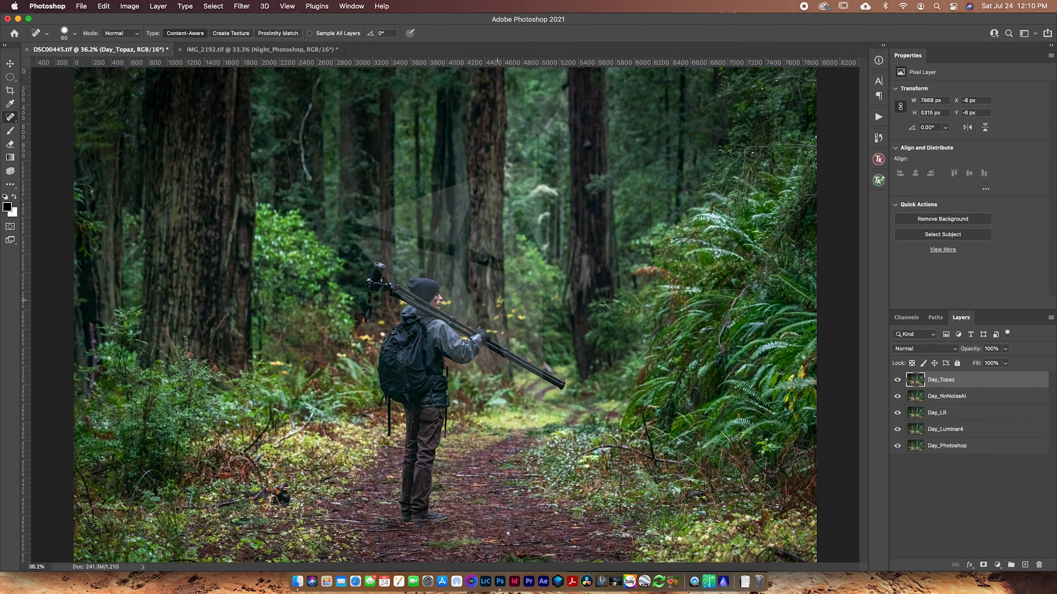
key(super+1)
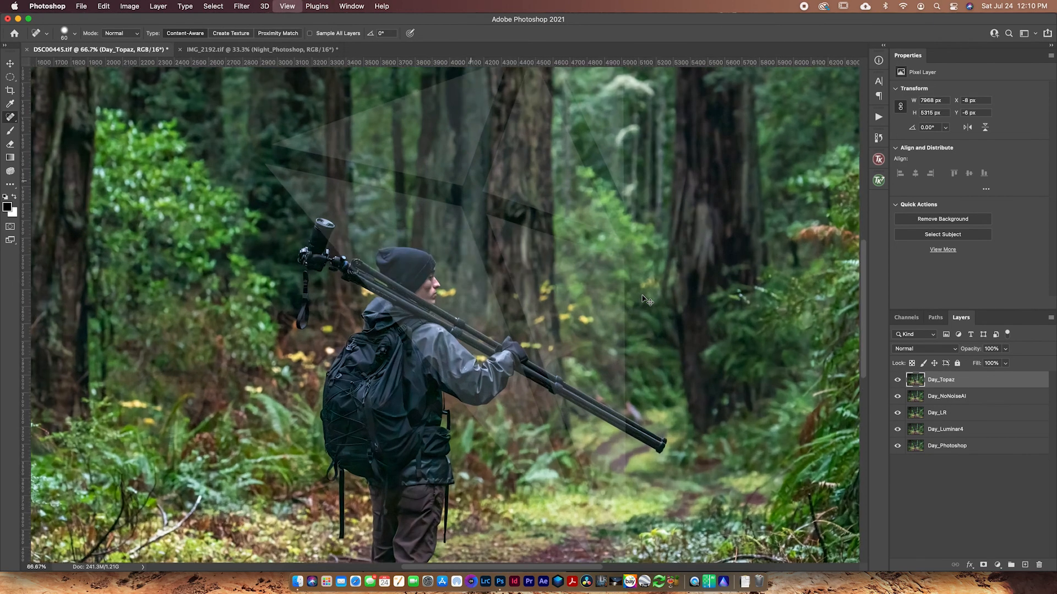
scroll(516, 263, right, 15)
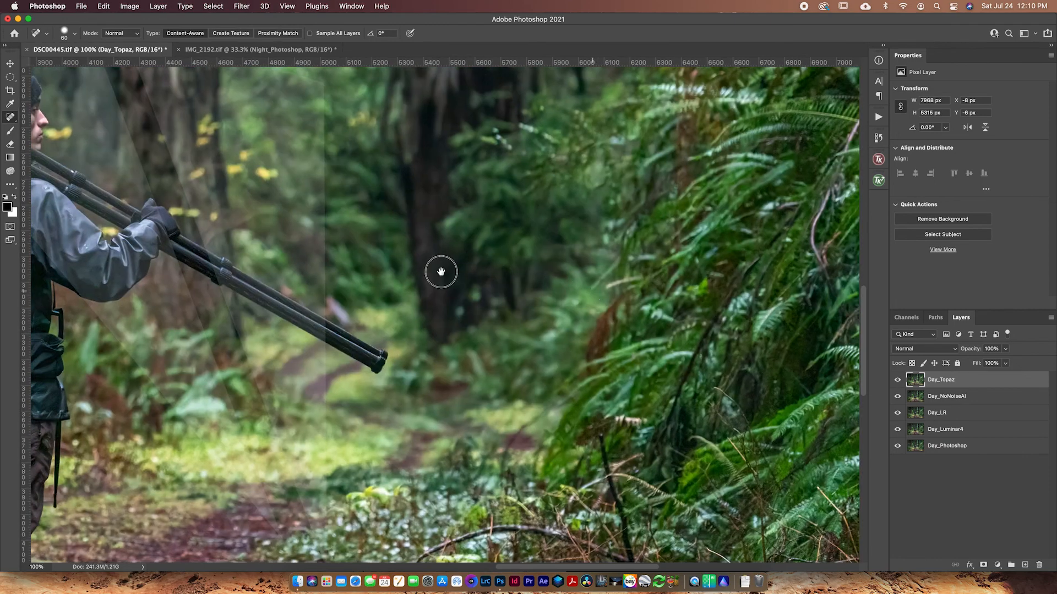
scroll(401, 431, up, 8)
scroll(402, 431, left, 3)
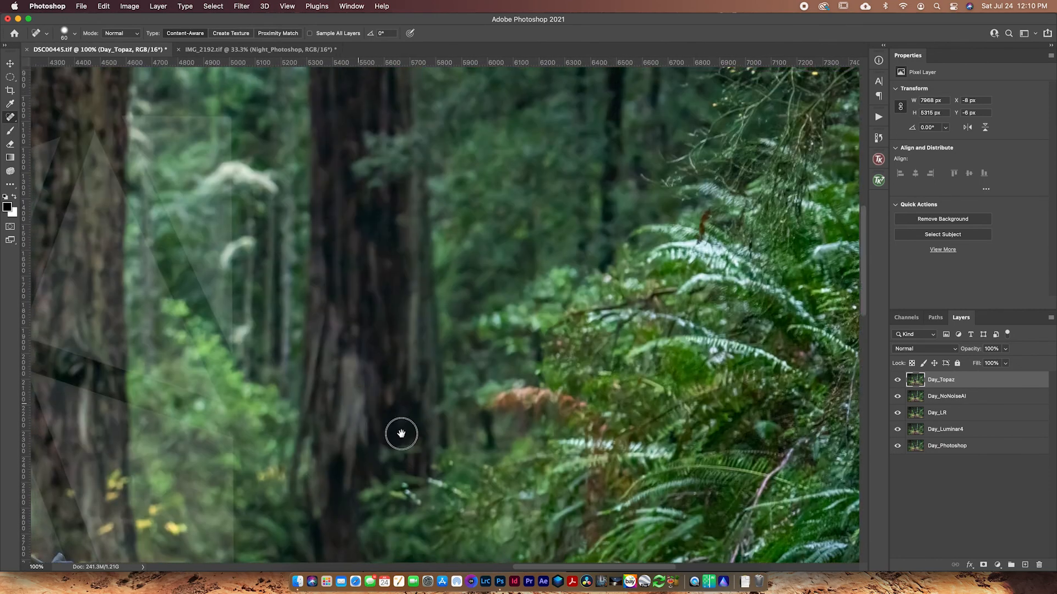
key(super+equal)
key(super+equal)
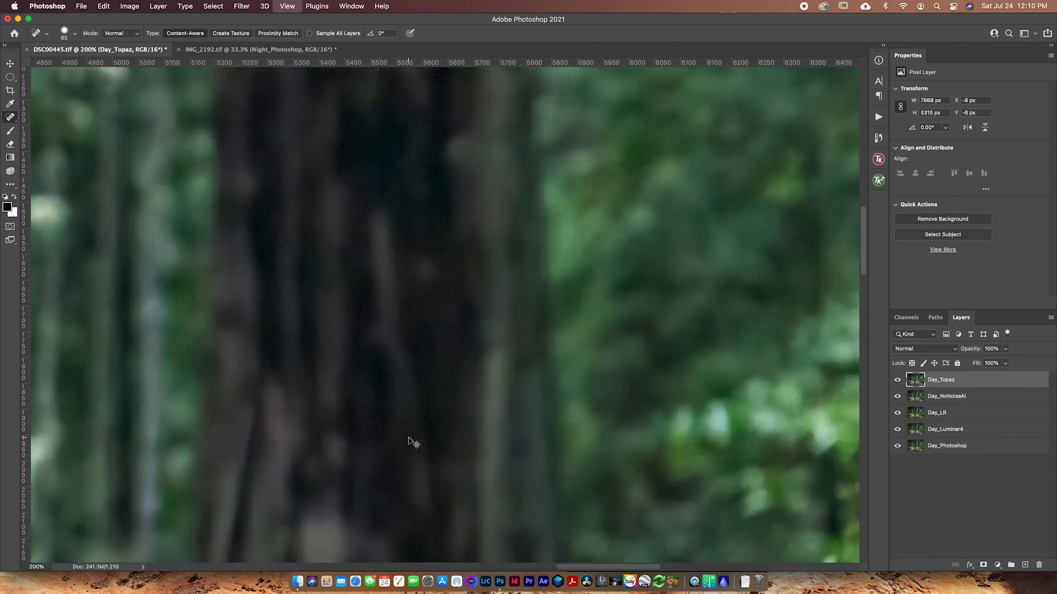
key(super+minus)
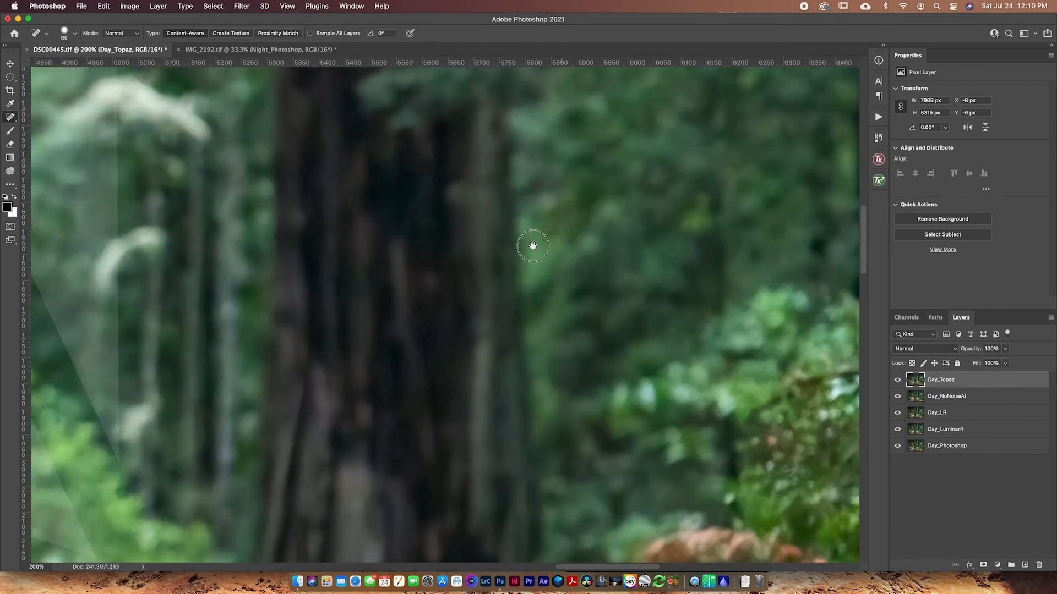
scroll(533, 242, up, 4)
scroll(534, 243, right, 3)
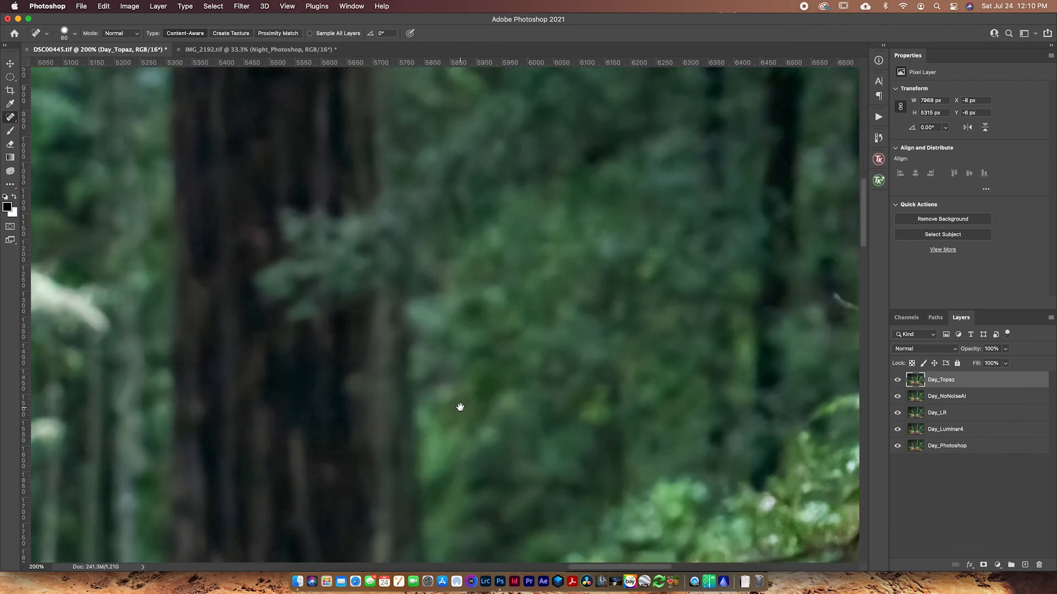
Hide the layers from Day_Topaz downwards one by one to compare background noise, and show Day_LR again.
click(897, 380)
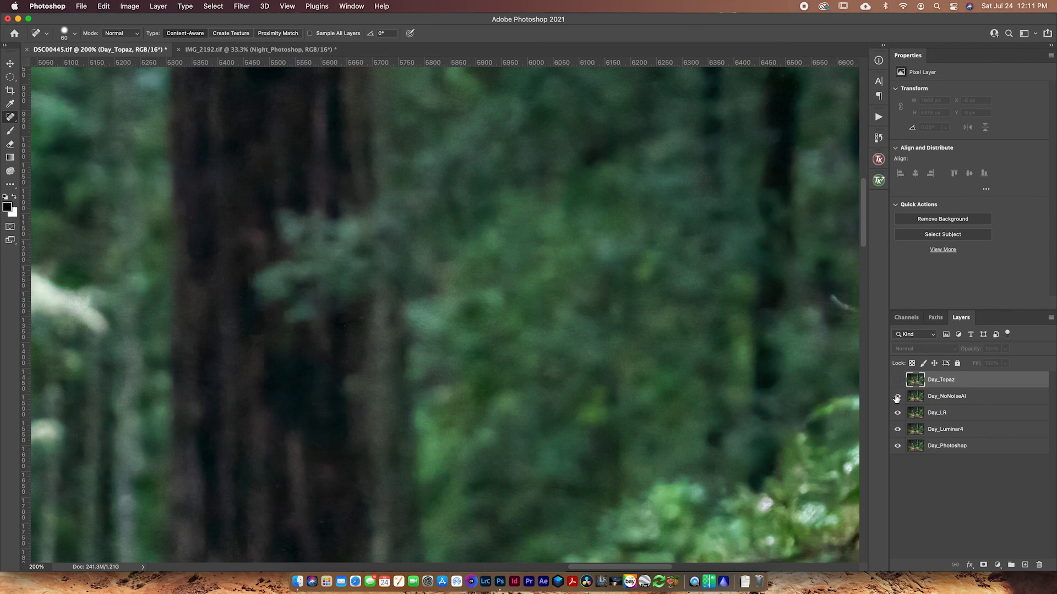
click(897, 396)
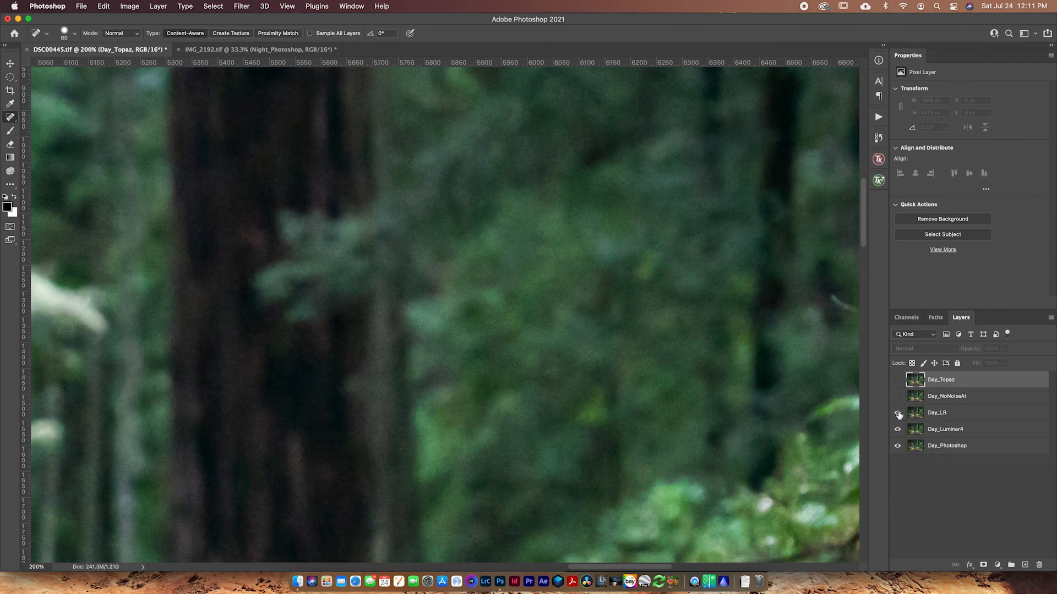
click(897, 412)
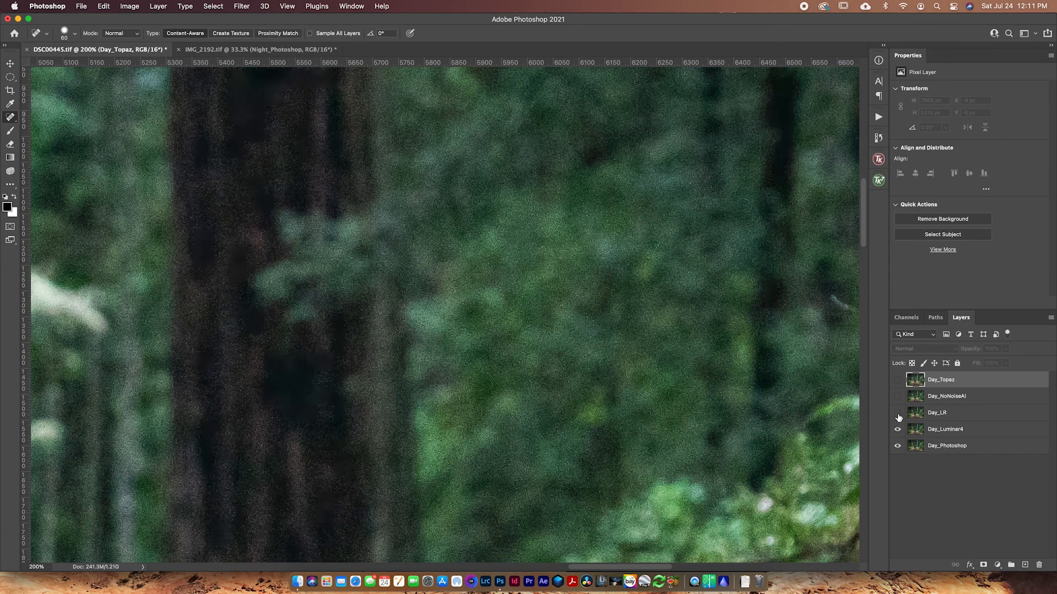
click(898, 430)
click(897, 413)
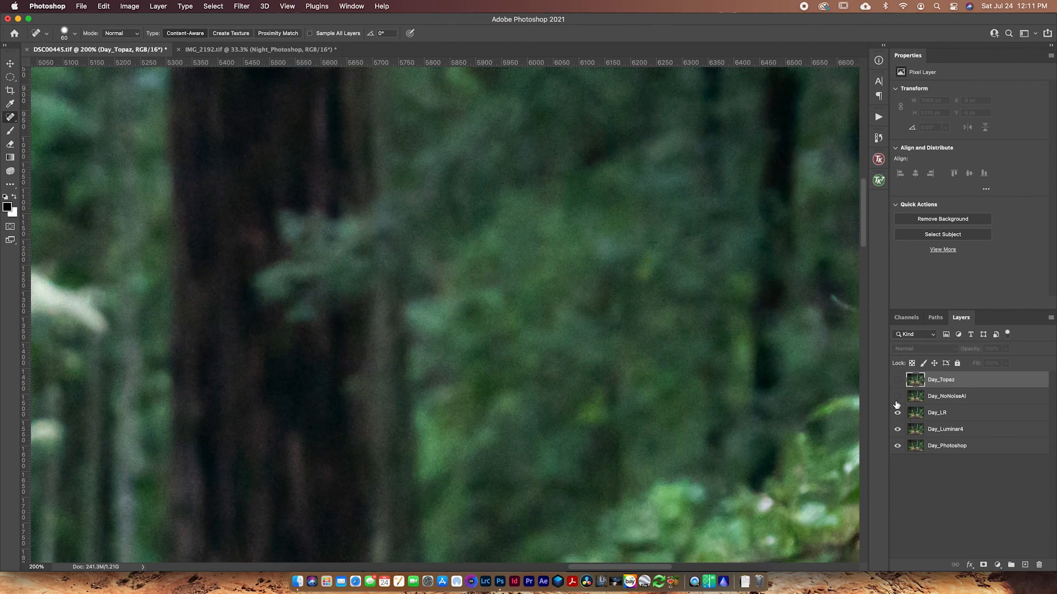
Toggle Day_NoNoiseAI over Day_LR to compare the noise in the background trees.
click(897, 397)
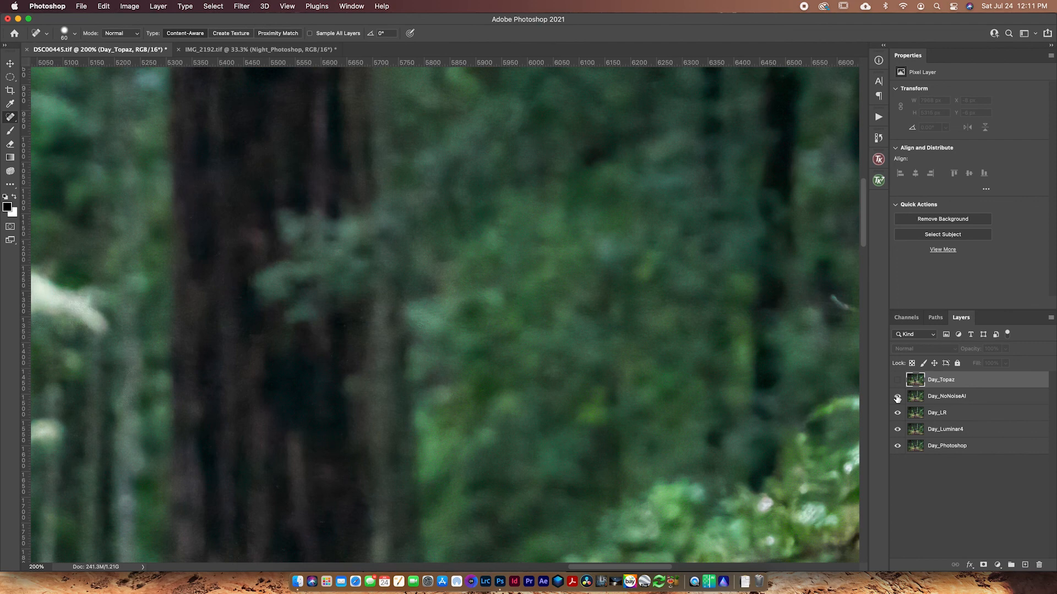
click(897, 398)
click(897, 398)
Toggle Day_Topaz over Day_NoNoiseAI to compare the tree trunk and foliage, leaving Day_Topaz visible.
click(897, 379)
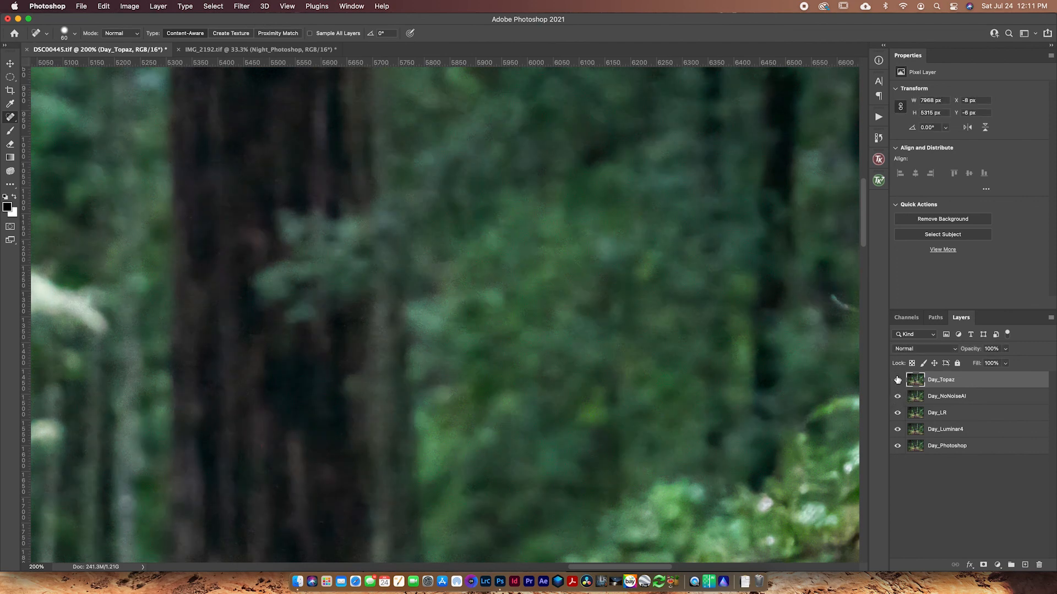
click(897, 379)
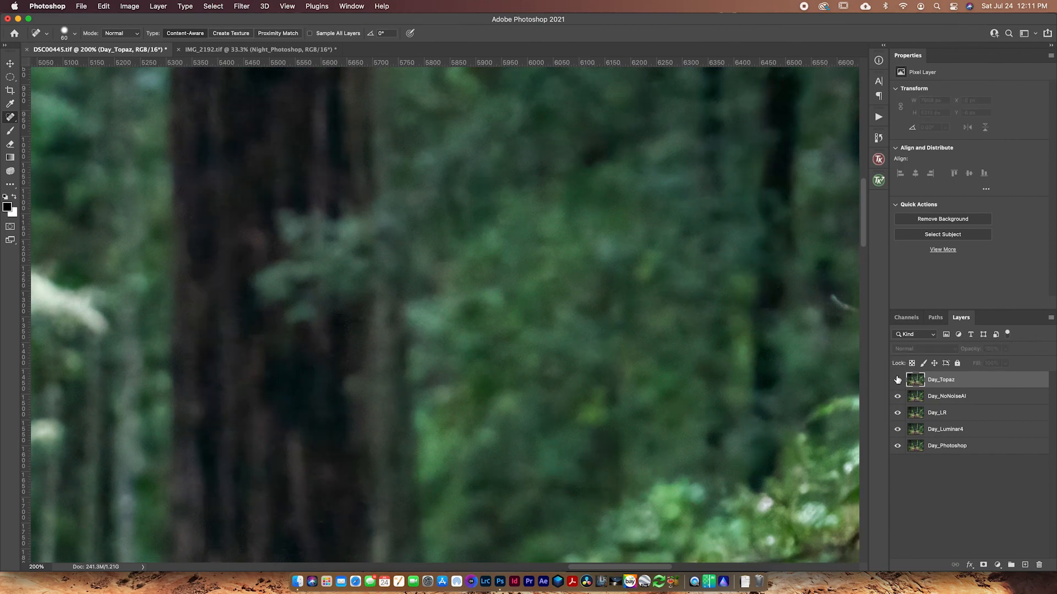
click(898, 380)
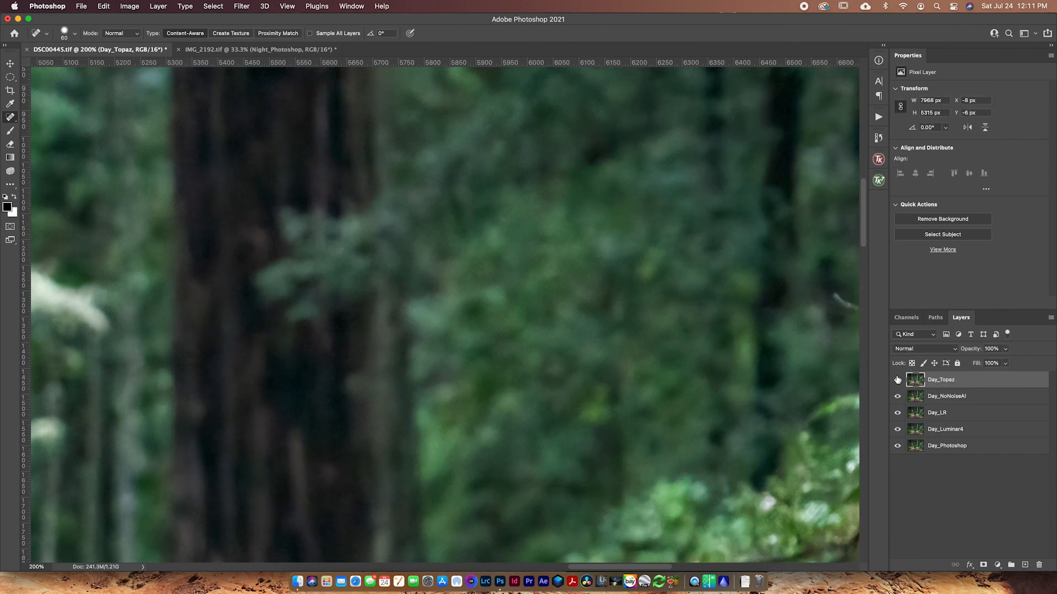
click(898, 380)
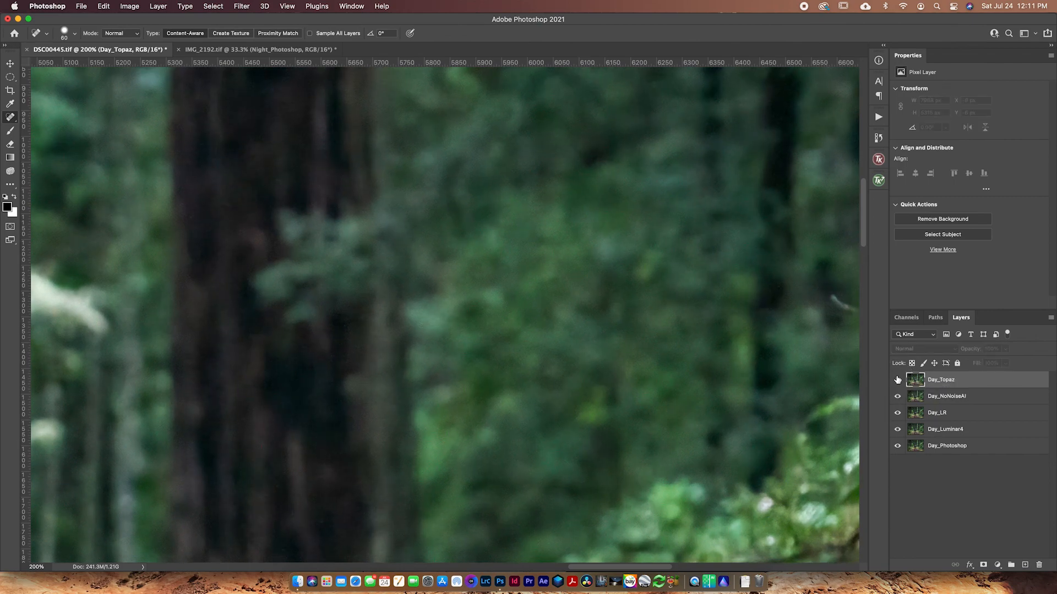
click(898, 380)
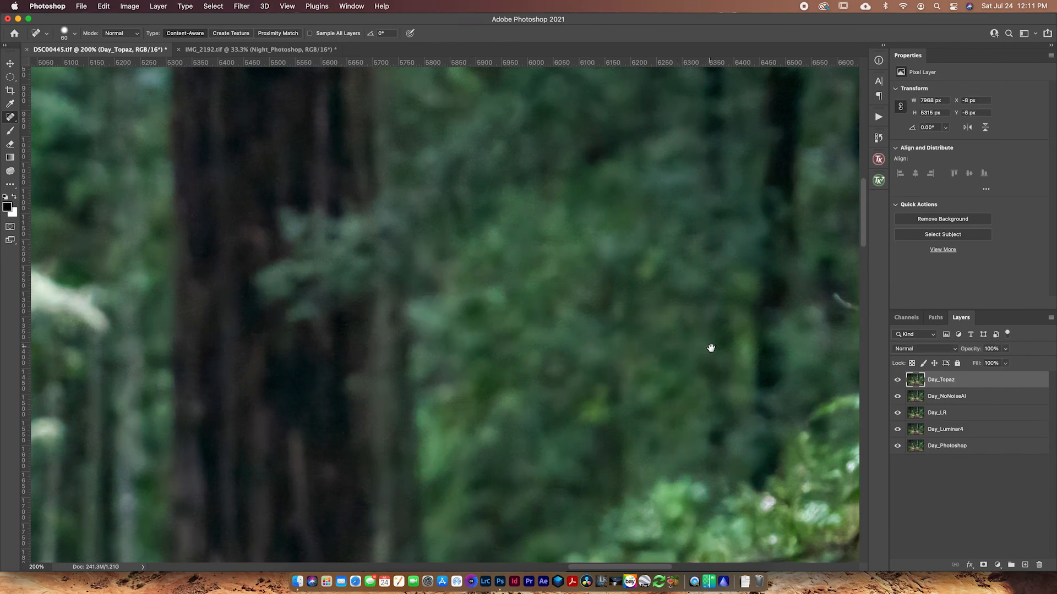
Compare Day_Topaz with Day_NoNoiseAI on the ferns and yellow leaves near the photo's right edge.
scroll(608, 245, right, 15)
scroll(609, 245, down, 10)
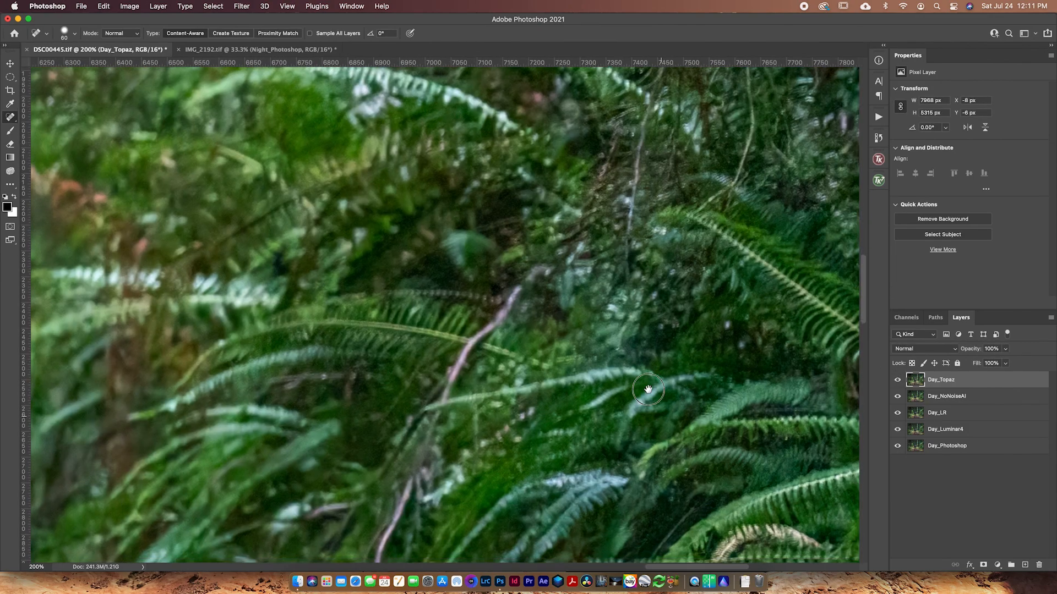
drag(648, 390, 589, 136)
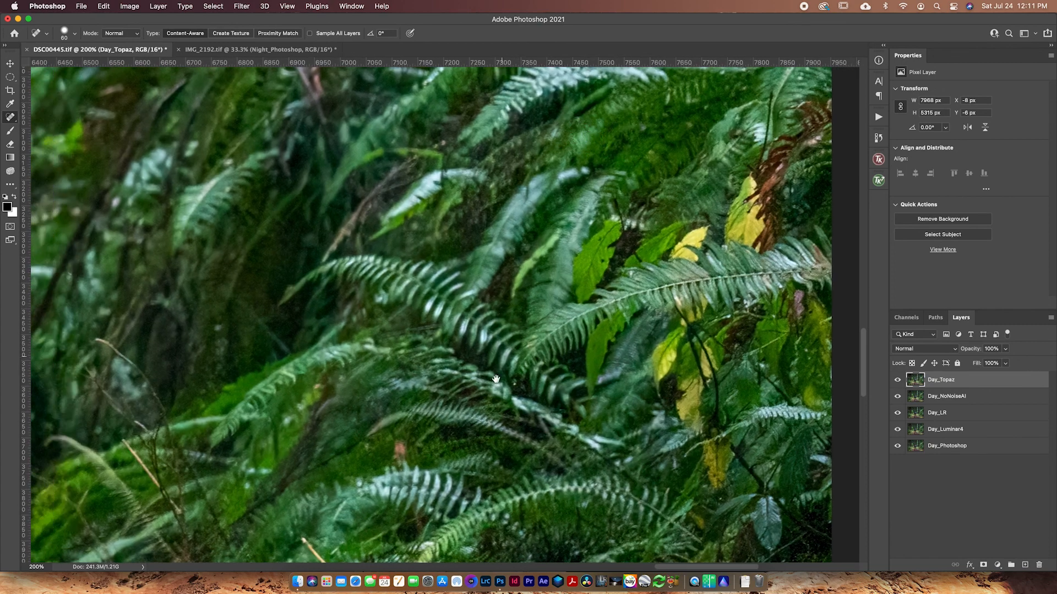
click(898, 380)
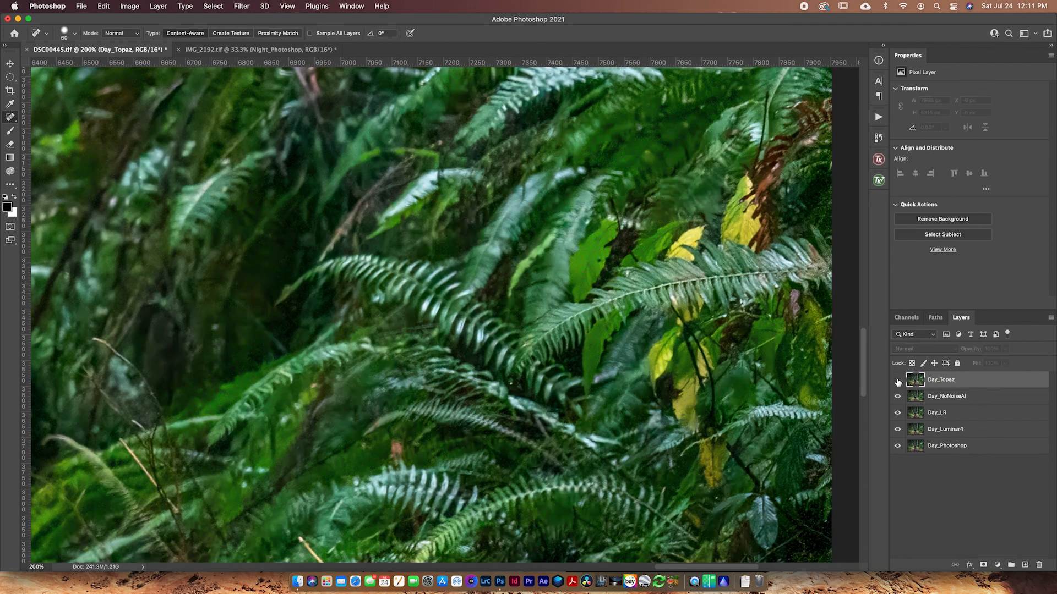
click(897, 380)
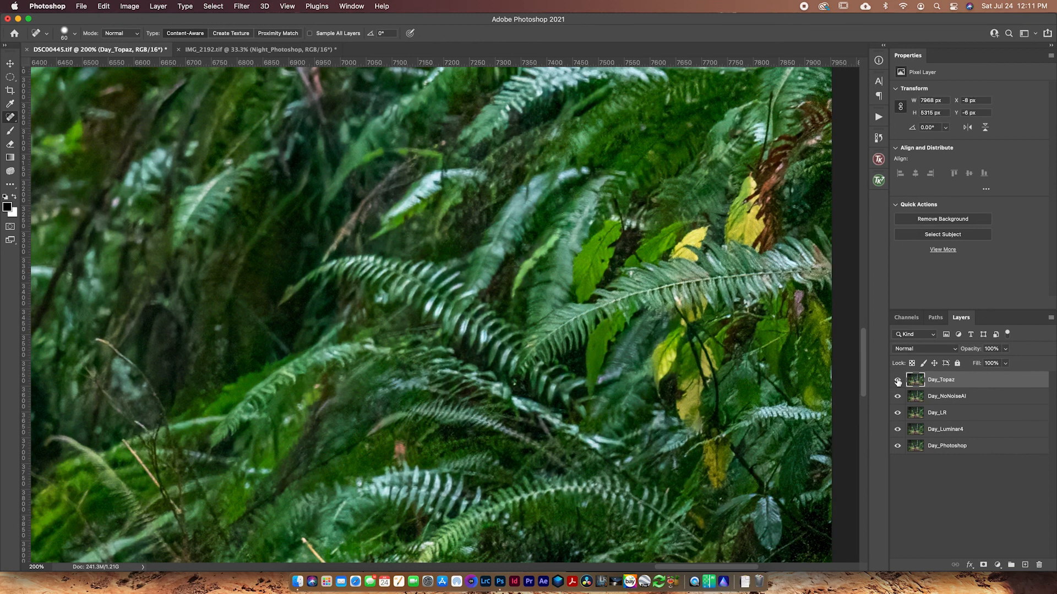
click(897, 380)
click(897, 380)
click(898, 381)
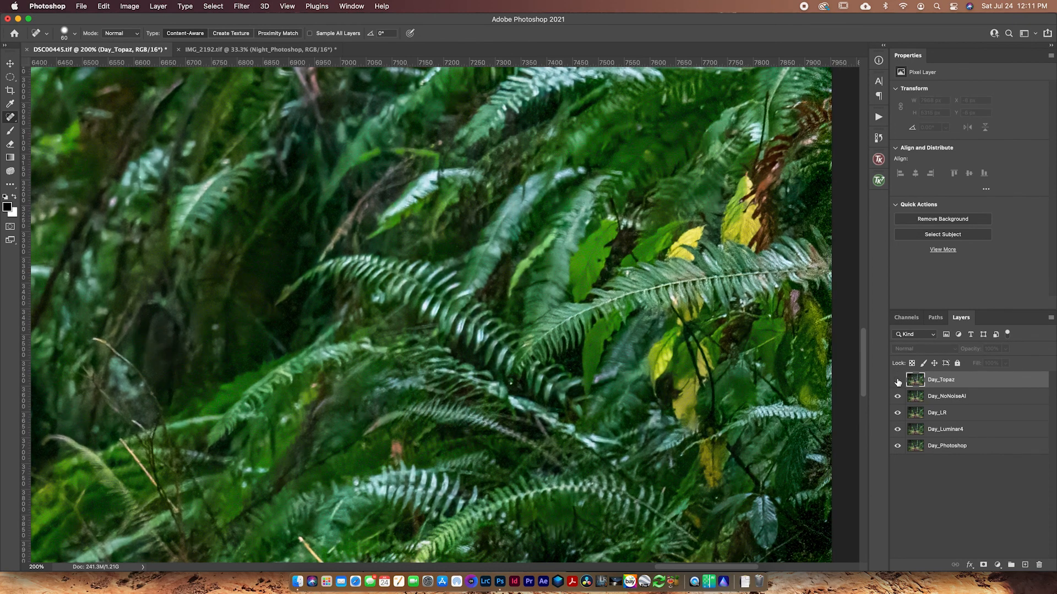
Compare Day_LR with Day_NoNoiseAI and Day_Topaz on the ferns, and show Day_NoNoiseAI again.
click(896, 396)
click(897, 397)
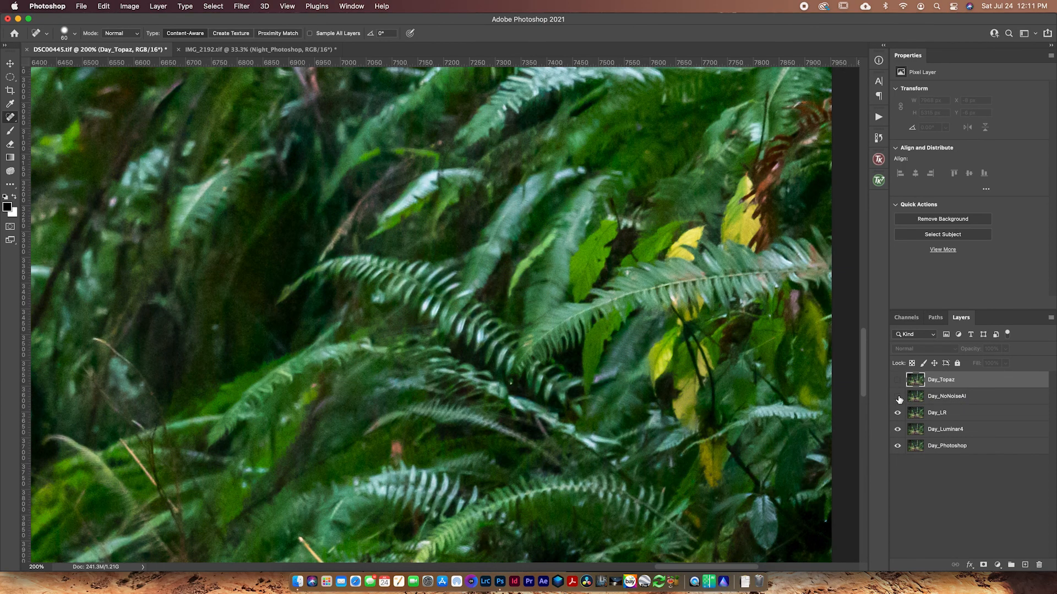
click(897, 380)
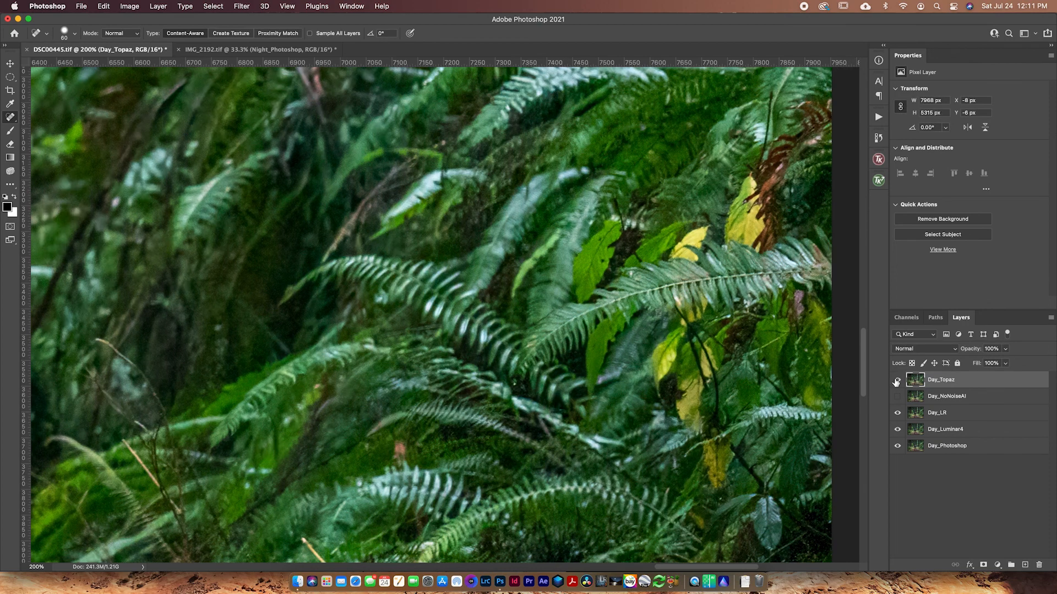
click(897, 379)
click(897, 396)
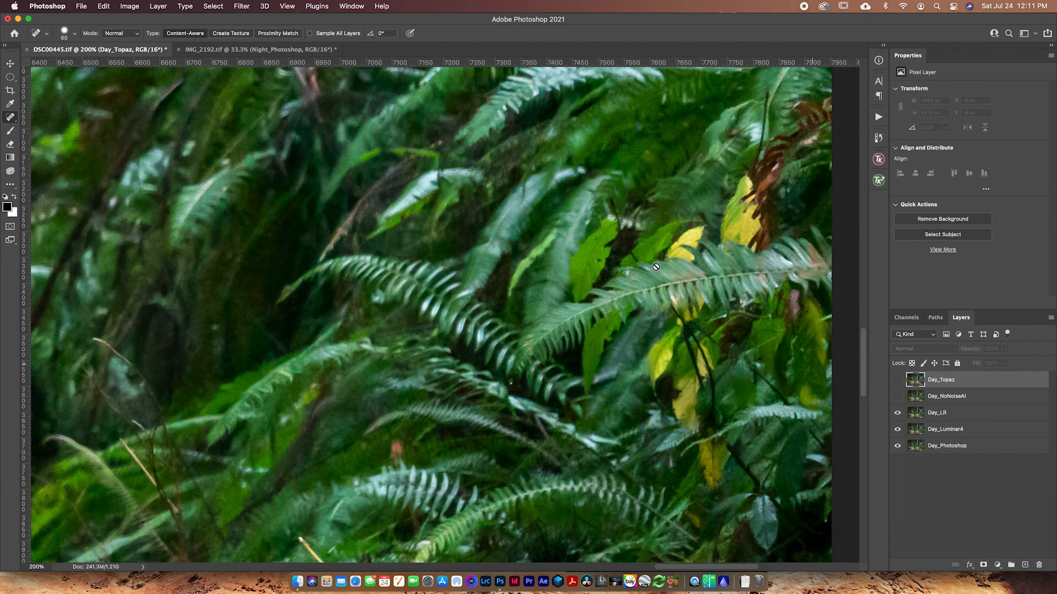
click(897, 396)
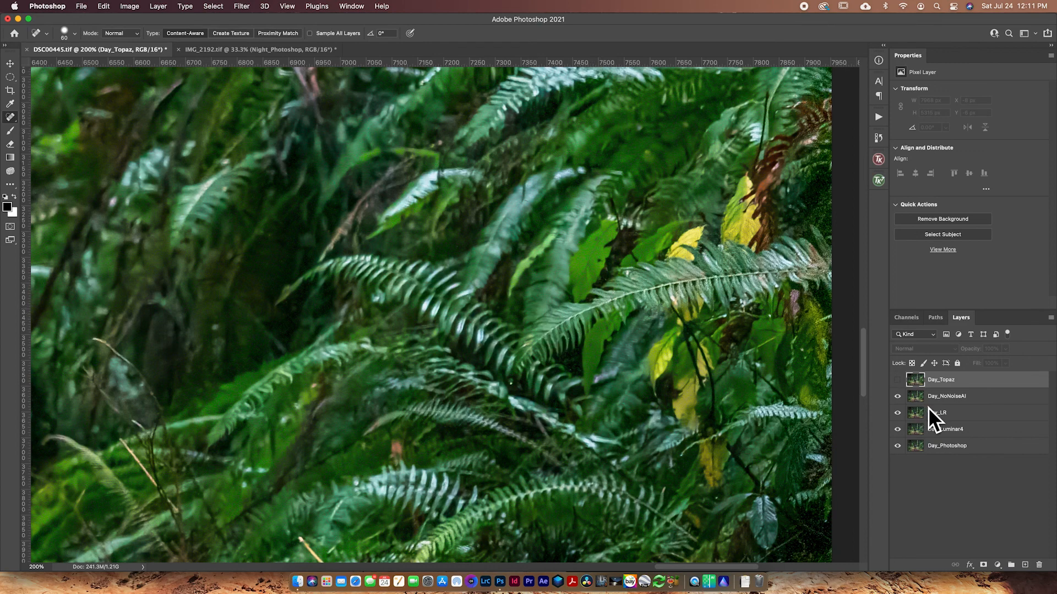
Toggle Day_Topaz over Day_NoNoiseAI on the ferns to recheck the leaf detail.
click(897, 379)
click(897, 380)
click(898, 380)
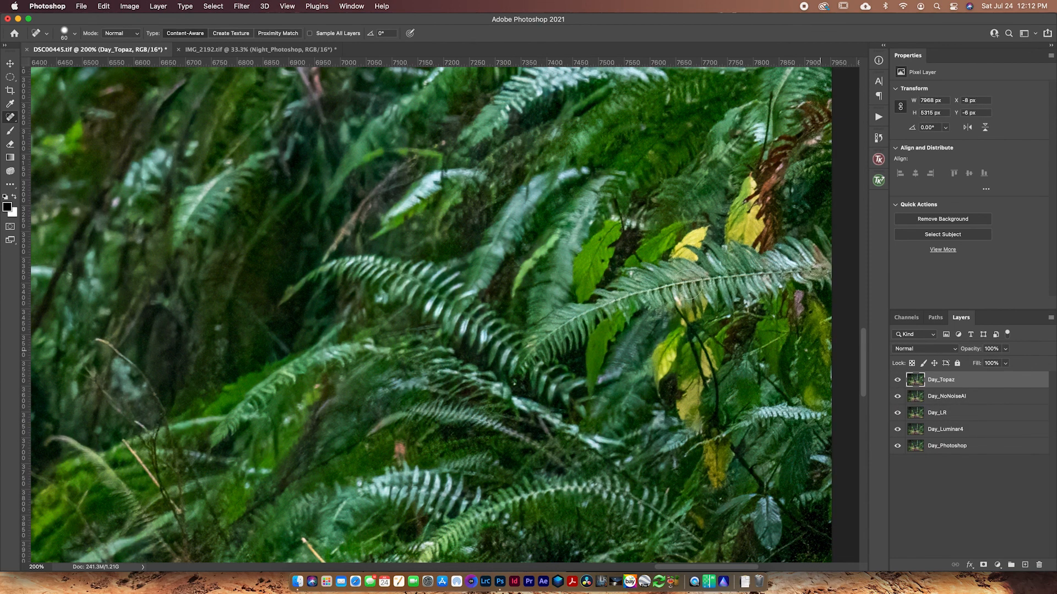
Hide every layer above Day_Photoshop to view its ferns, and make all the layers visible again.
click(898, 381)
click(898, 413)
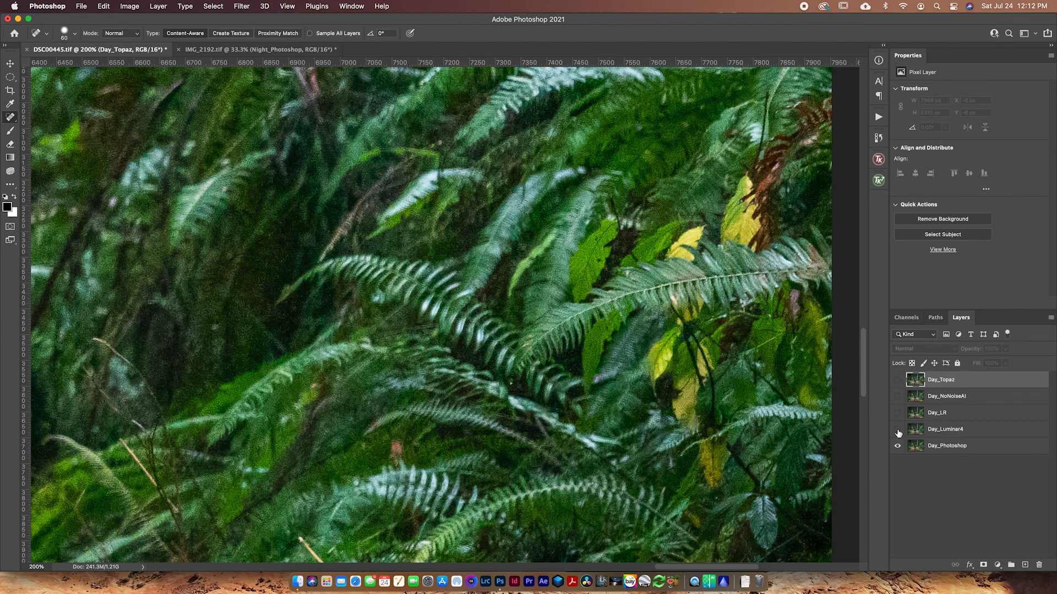
drag(897, 414, 898, 380)
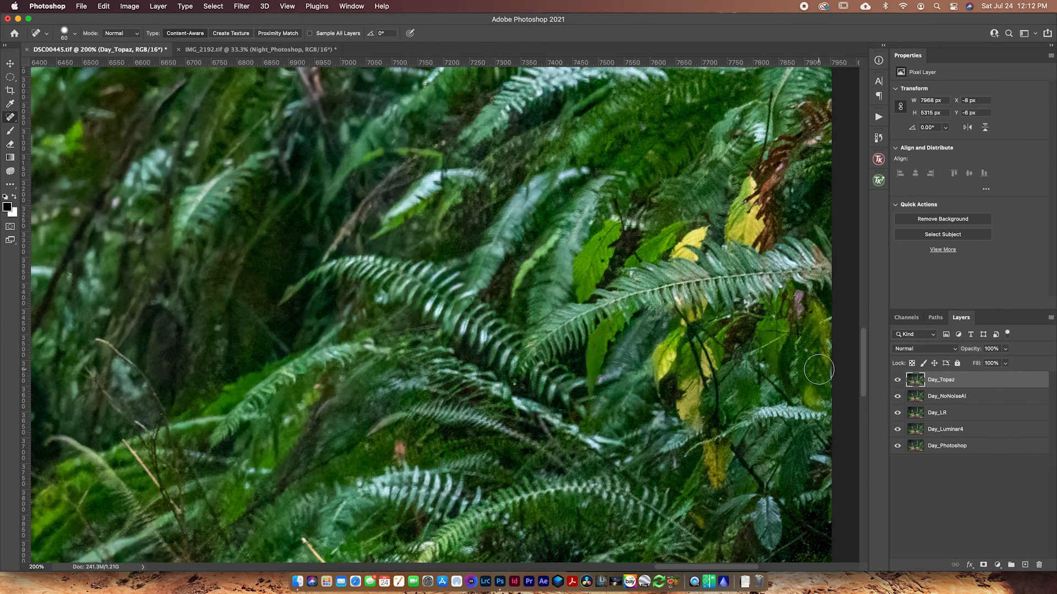
Leave the forest photo fitted to the view, switch to IMG_2192.tif and select the Night_Topaz layer.
key(super+0)
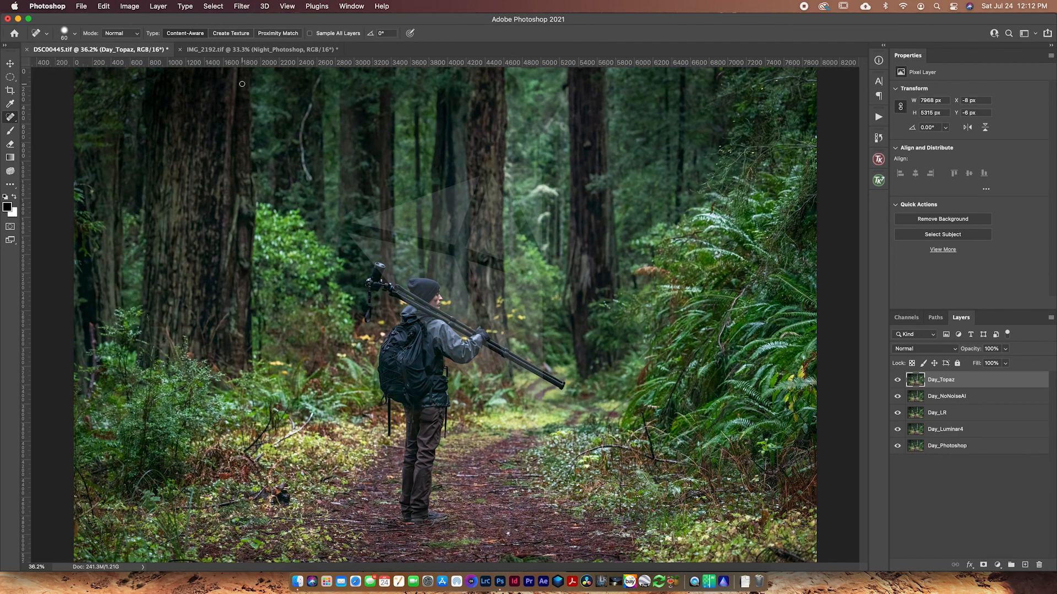
click(250, 49)
click(958, 386)
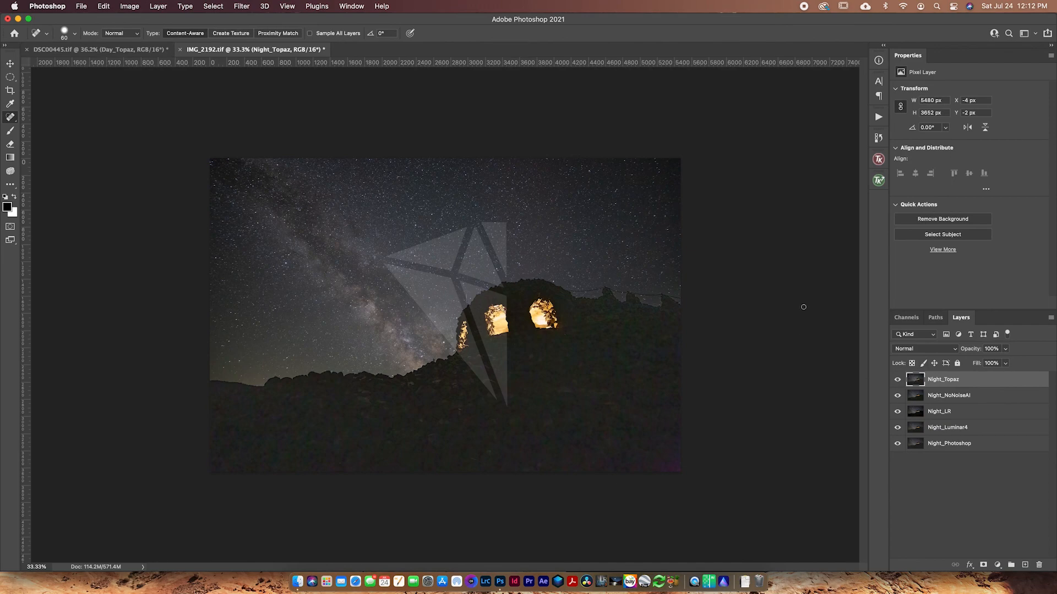
Inspect Night_Topaz at 200% on the Milky Way, the dark hillside and the ridge beside the lit window.
key(super+equal)
key(super+equal)
key(super+equal)
key(super+equal)
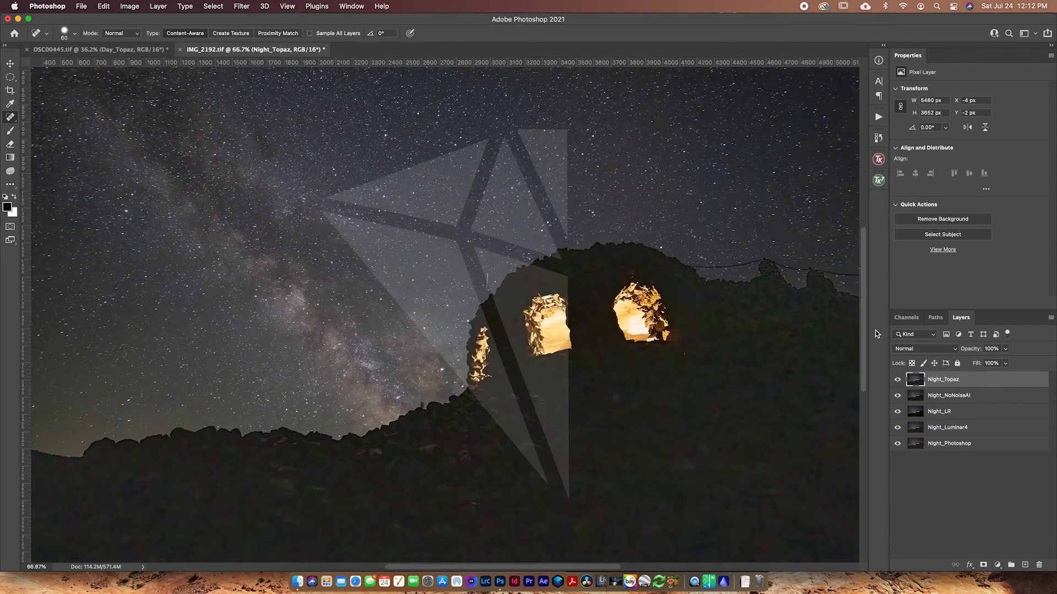
scroll(566, 255, down, 5)
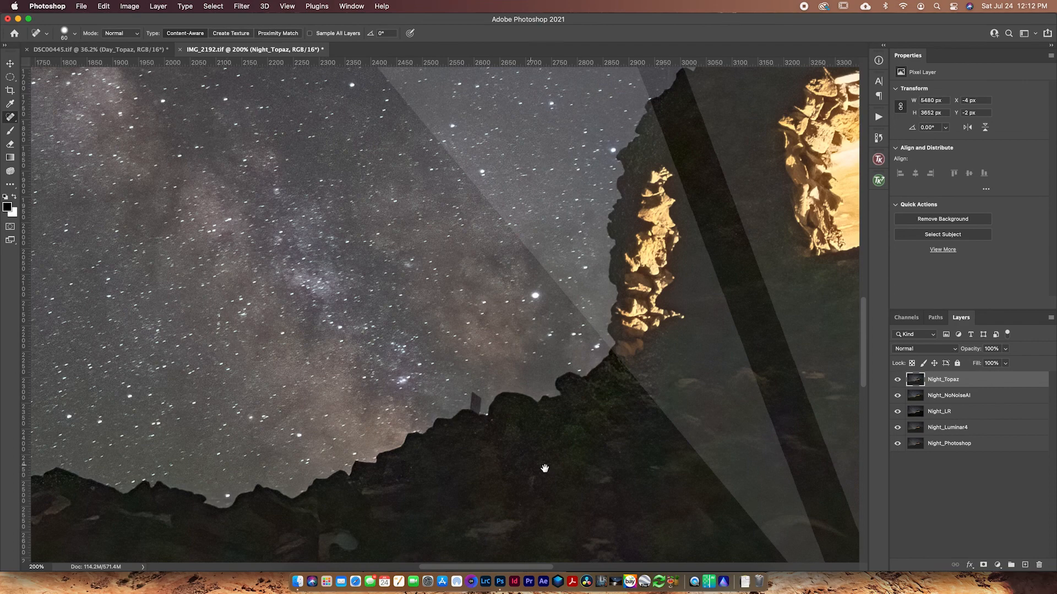
scroll(570, 455, down, 5)
scroll(570, 456, right, 5)
drag(683, 380, 215, 337)
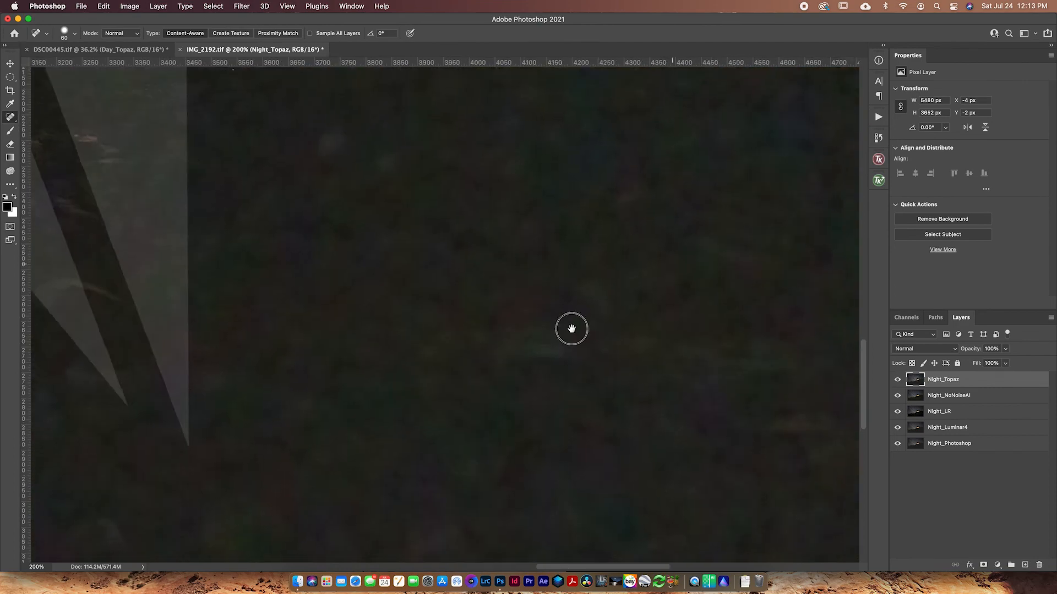
drag(571, 328, 372, 481)
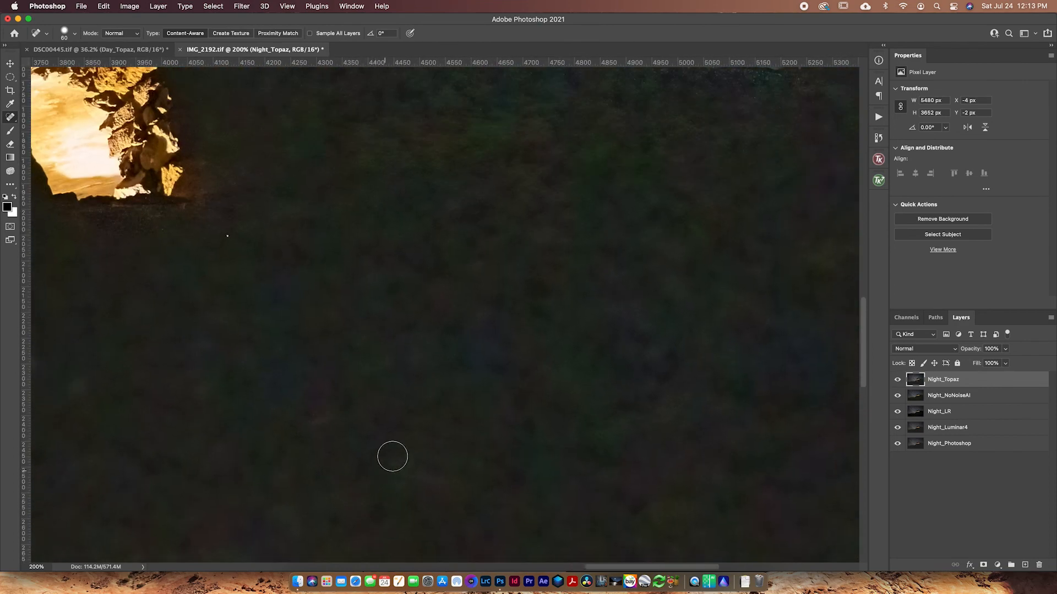
drag(328, 299, 338, 455)
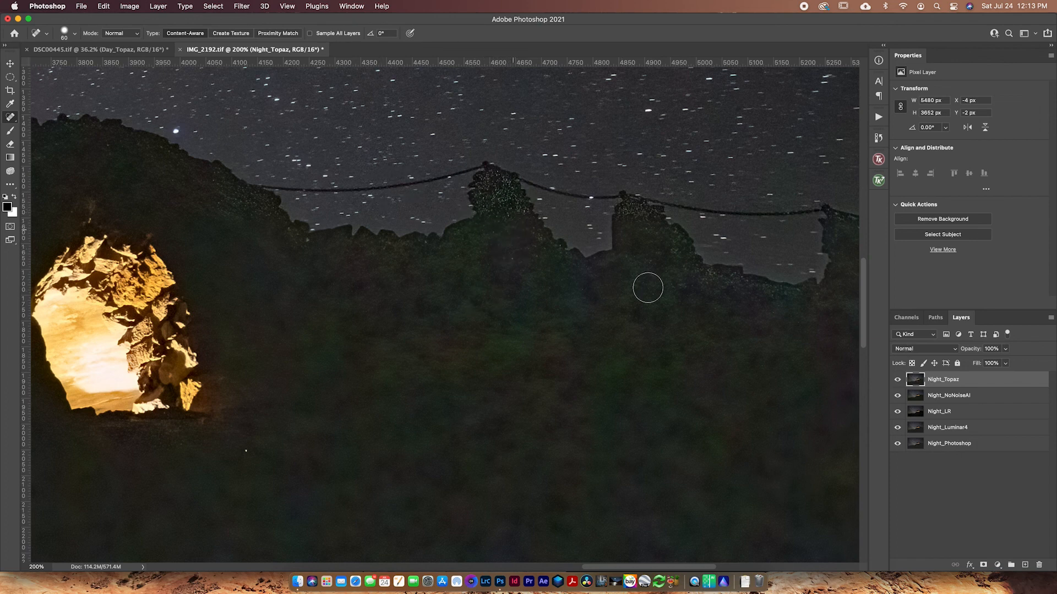
Hide Night_Topaz, Night_NoNoiseAI and Night_LR one after another to compare the noise in the dark wall.
click(898, 381)
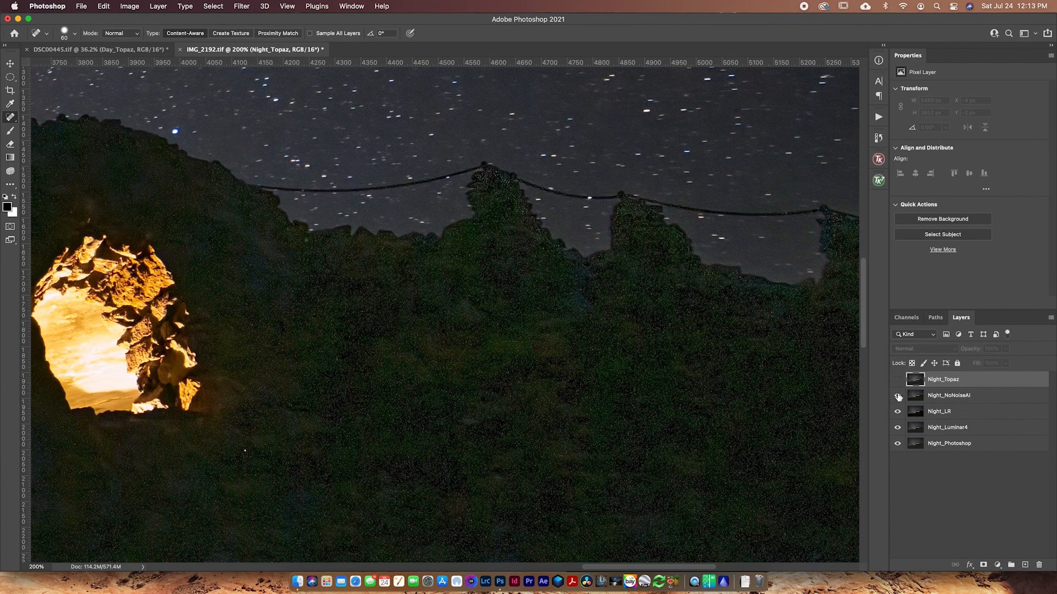
click(898, 396)
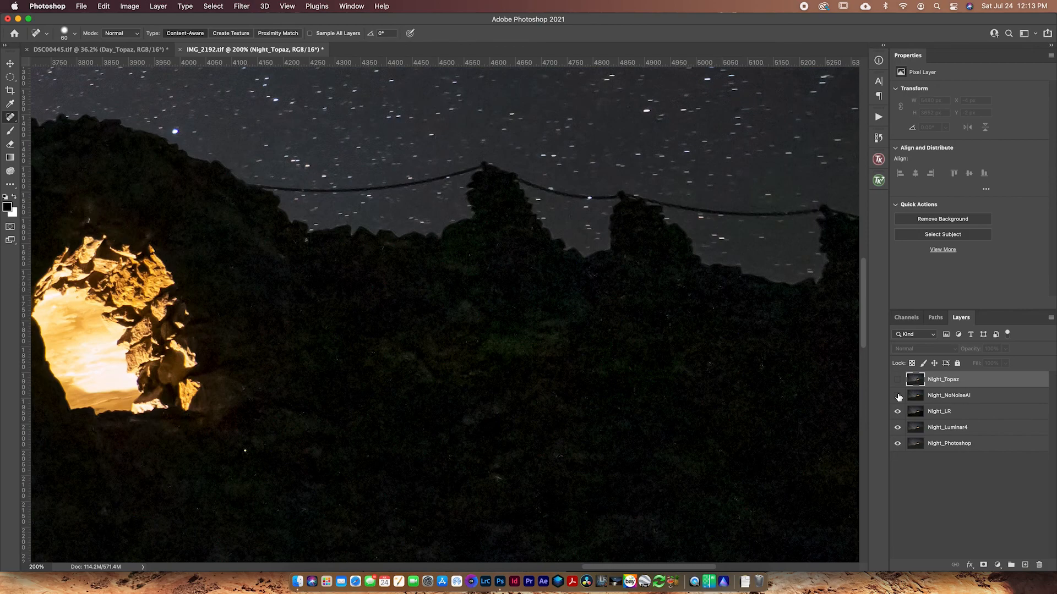
click(898, 412)
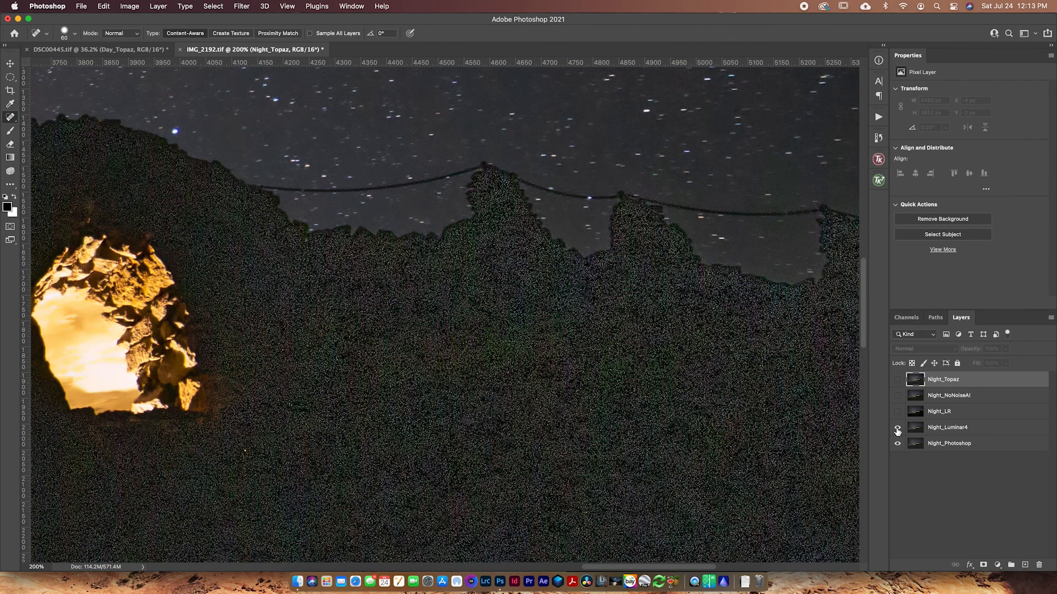
Compare Night_Luminar4 with Night_Photoshop and move Night_Luminar4 below Night_Photoshop in the layer stack.
click(898, 428)
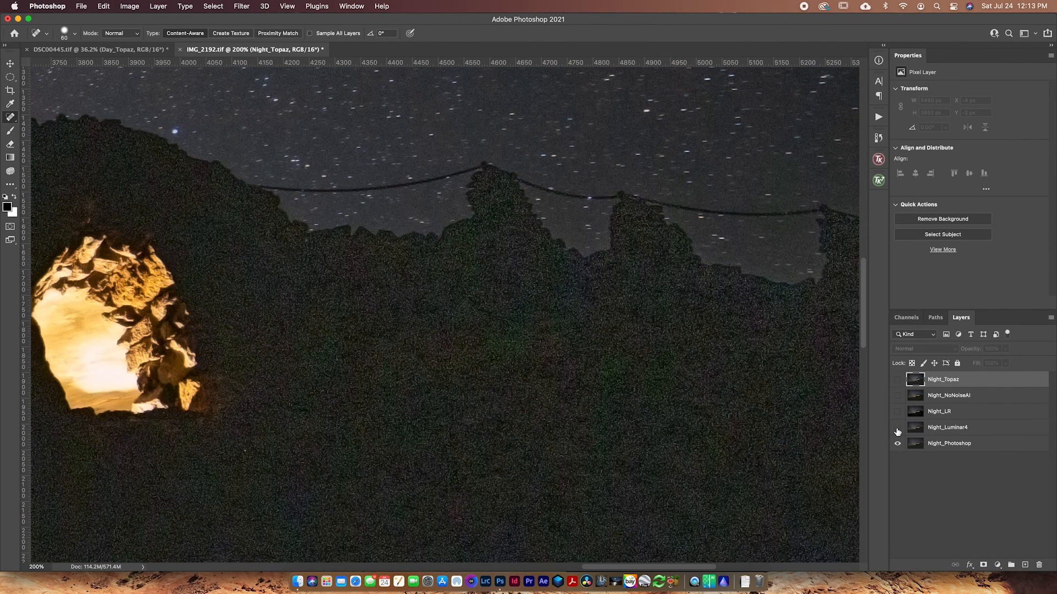
click(897, 428)
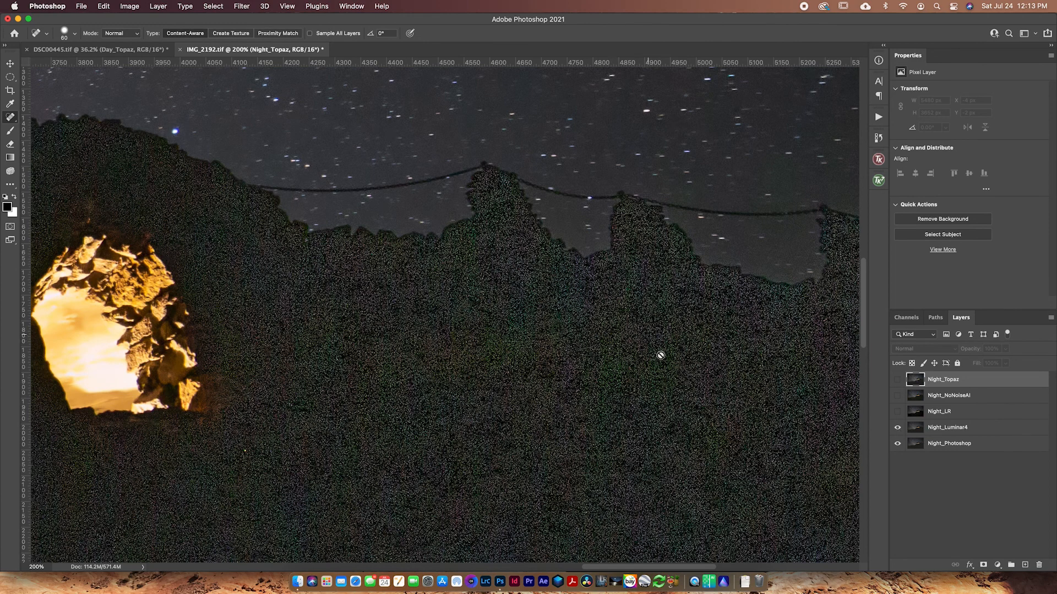
drag(930, 430, 946, 475)
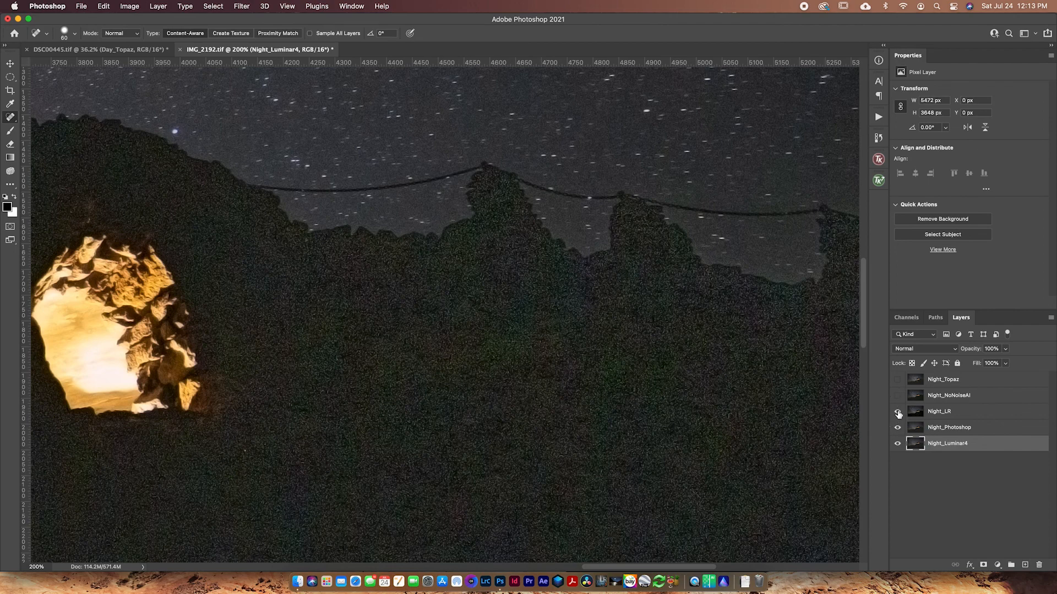
Show Night_LR, check its dark wall and move it above Night_Topaz as the highest-ranked layer.
click(897, 411)
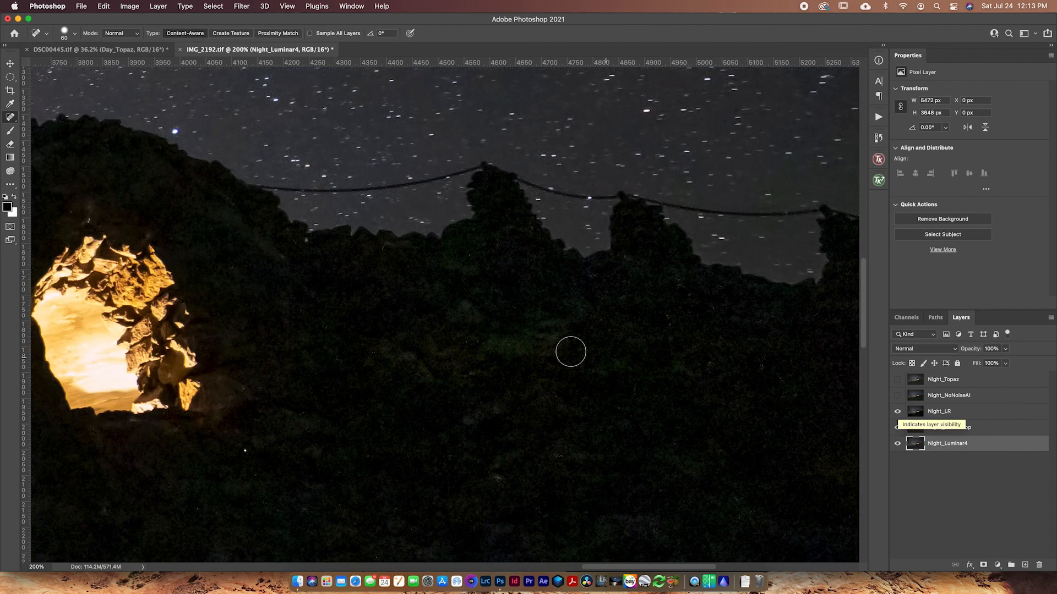
drag(571, 349, 599, 361)
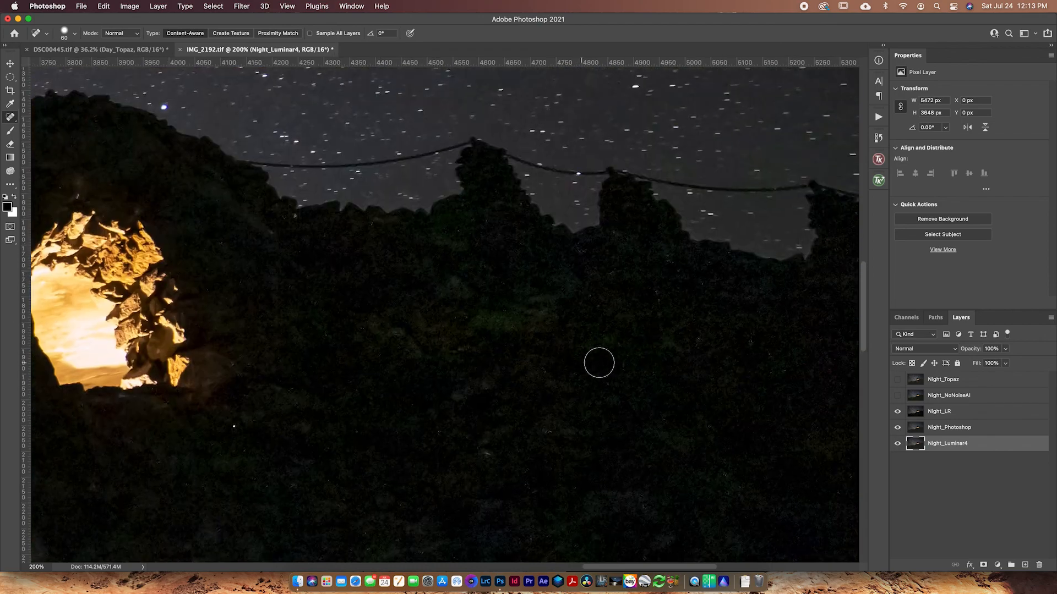
drag(931, 367, 916, 380)
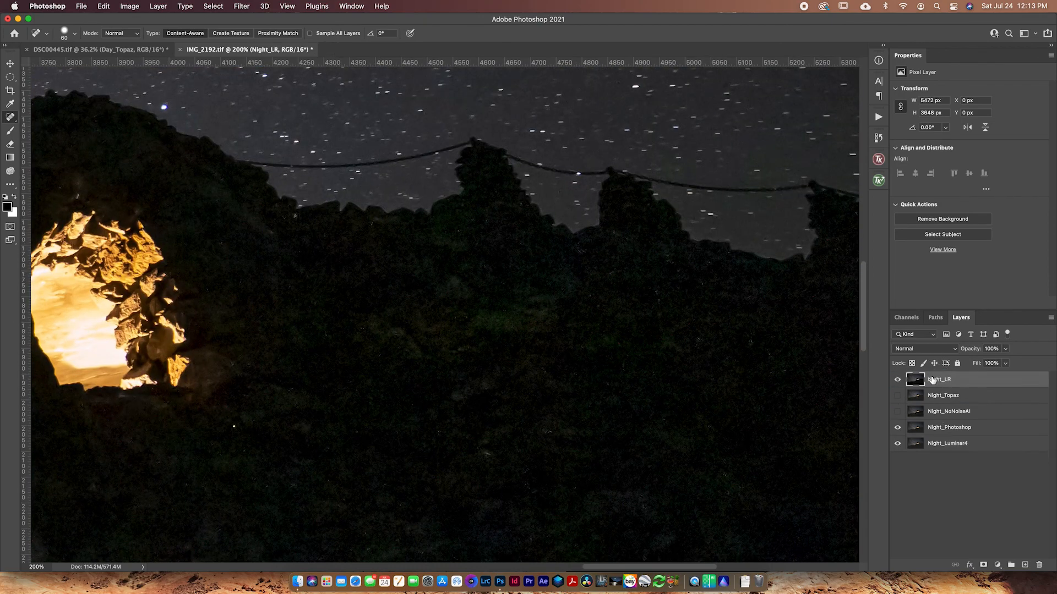
Hide Night_LR and compare Night_NoNoiseAI with Night_Photoshop on the dark wall, leaving Night_NoNoiseAI shown.
click(898, 380)
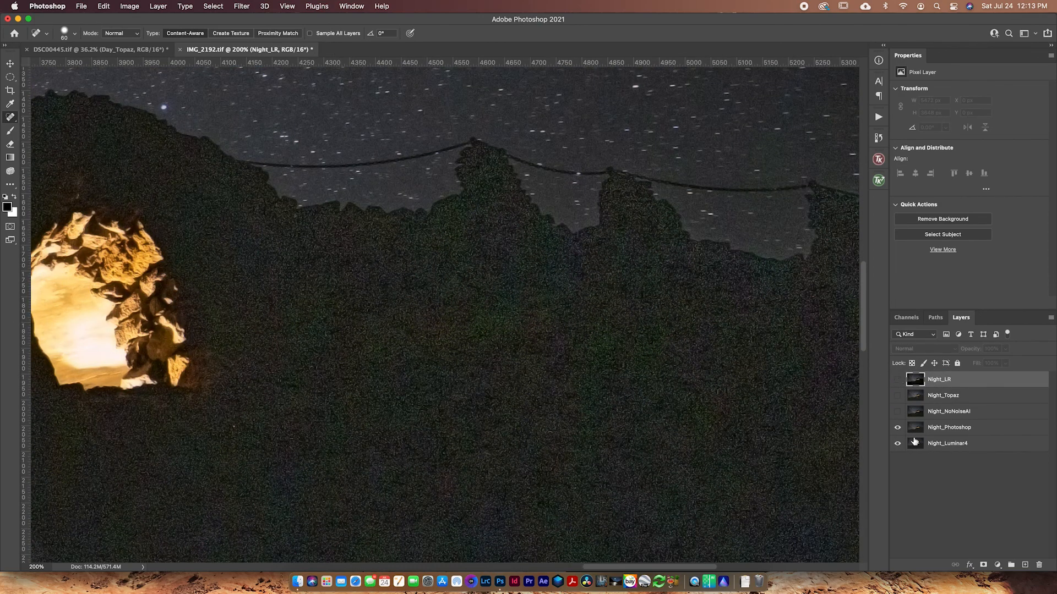
click(897, 412)
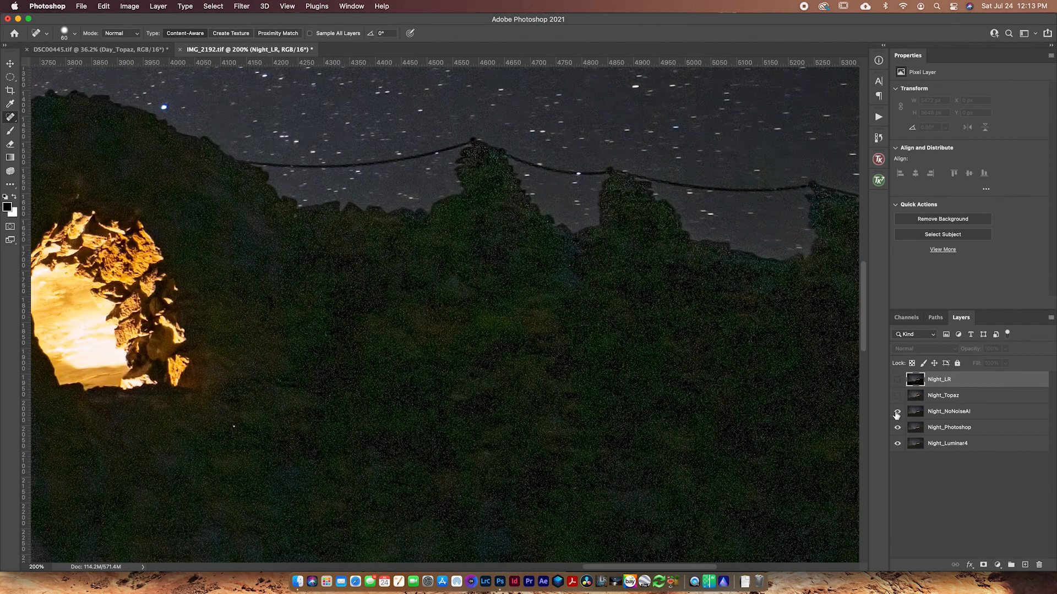
click(896, 413)
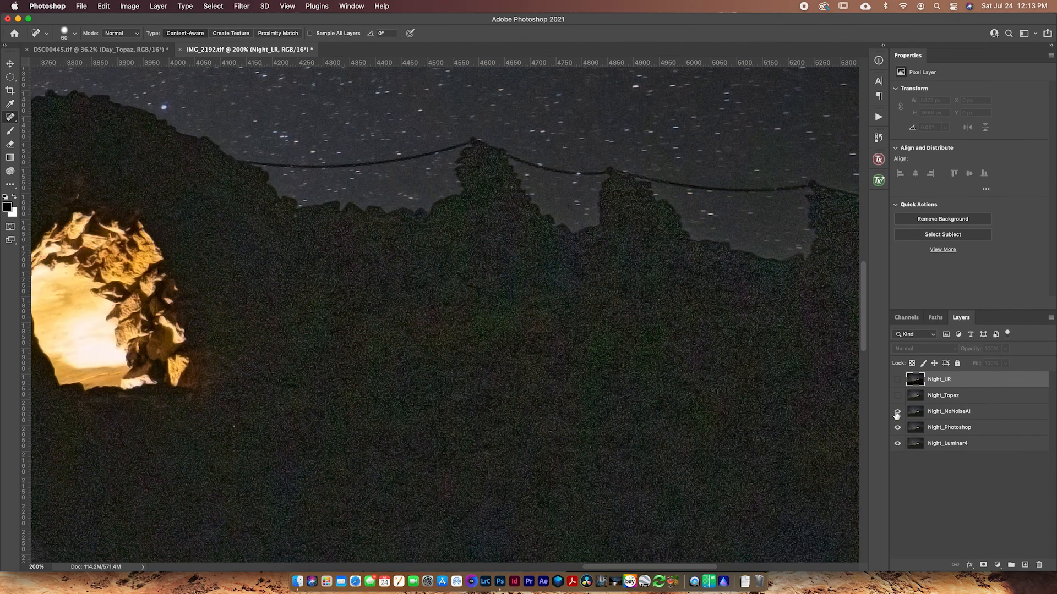
click(897, 413)
Compare Night_Topaz with Night_NoNoiseAI on the dark wall and move Night_Topaz below Night_NoNoiseAI.
click(898, 395)
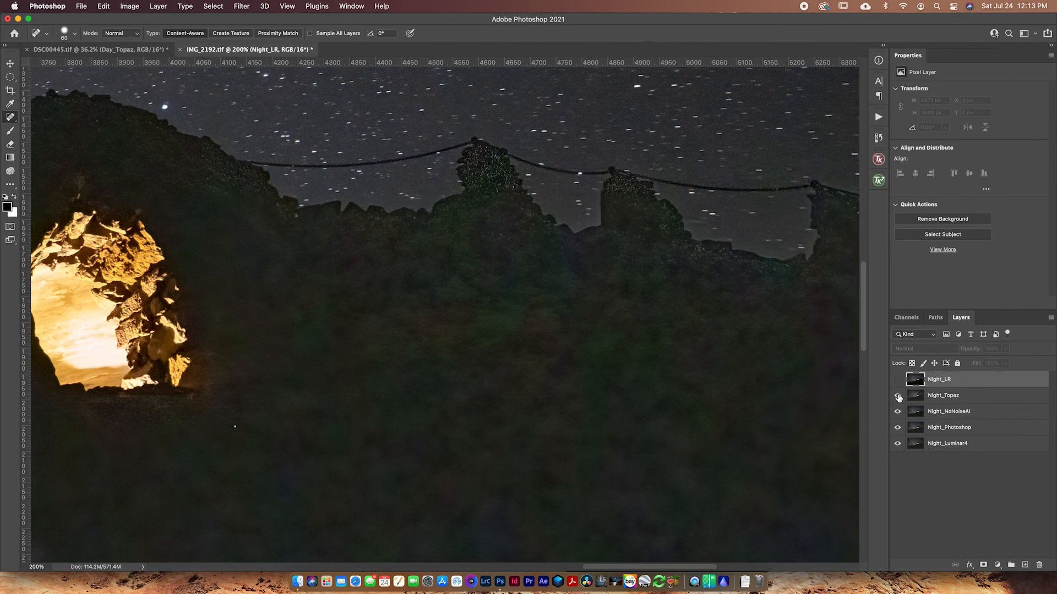
click(897, 396)
click(897, 396)
scroll(766, 207, down, 5)
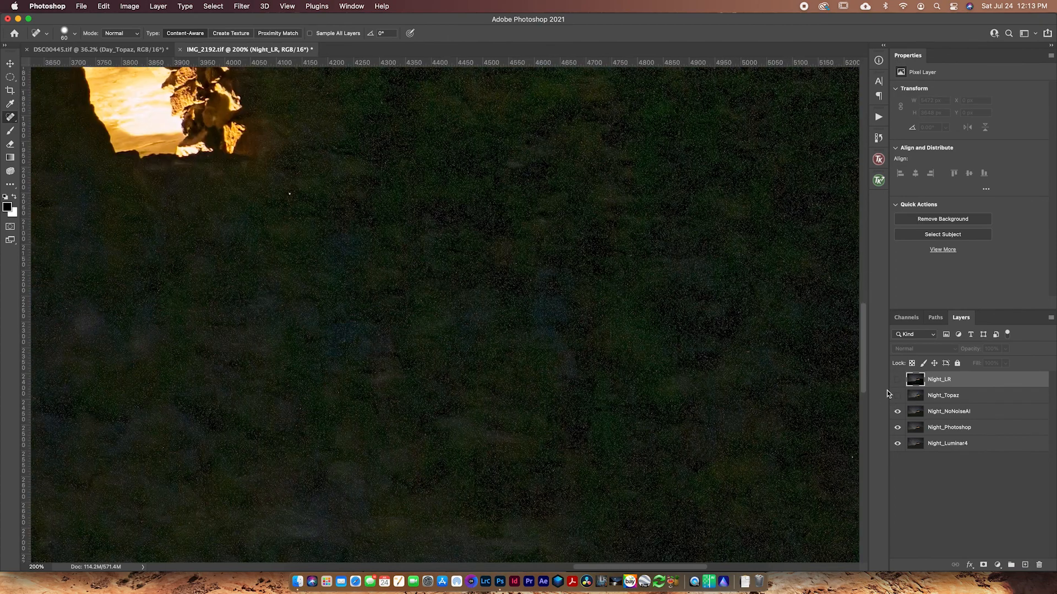
click(898, 396)
drag(899, 399, 360, 408)
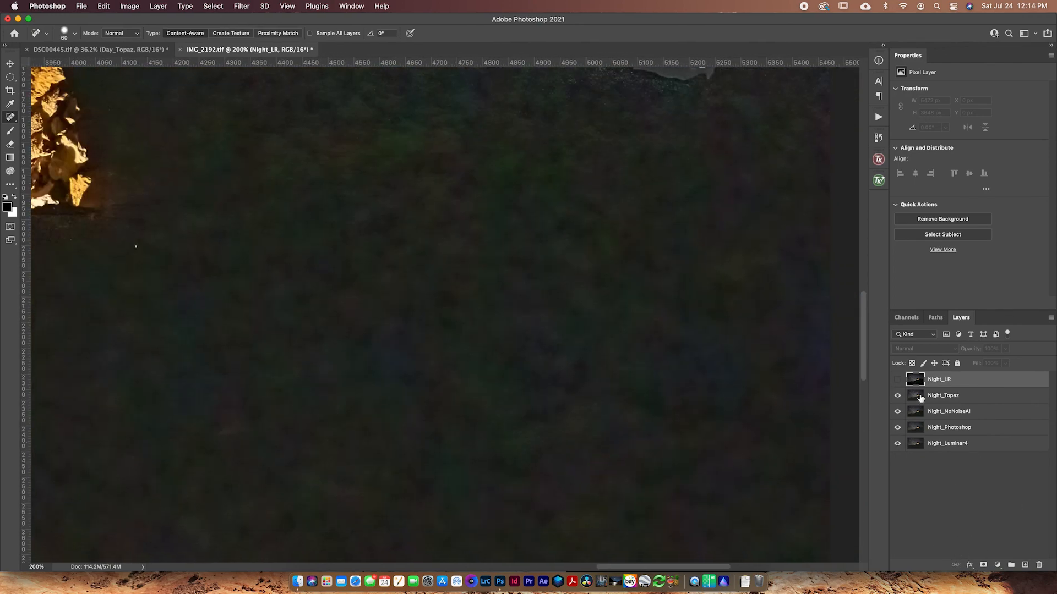
drag(935, 395, 945, 422)
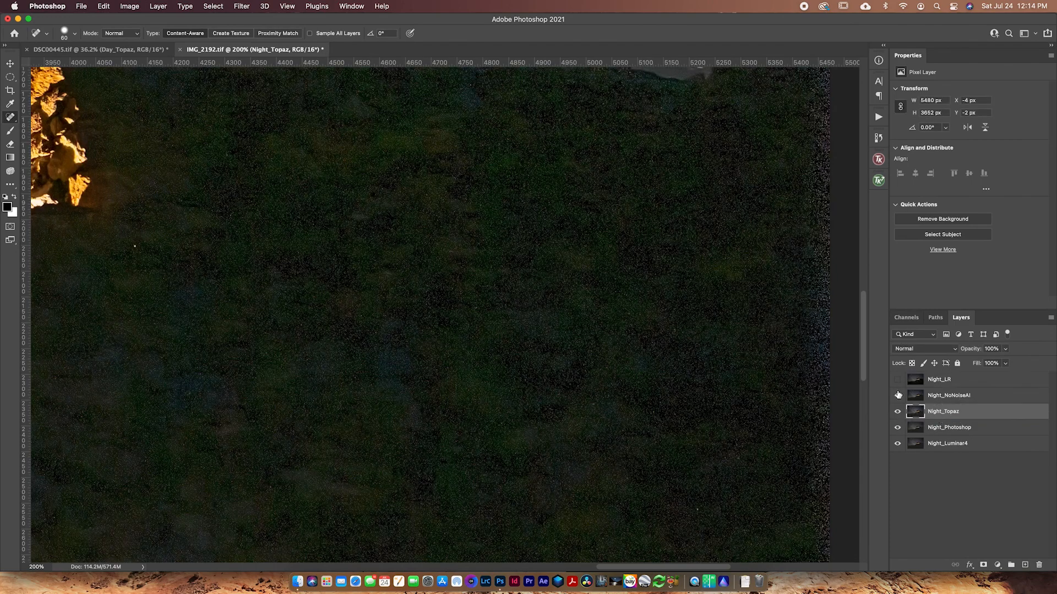
Toggle Night_NoNoiseAI over Night_Topaz on the ridge, the starry sky and the lit window.
scroll(745, 380, up, 5)
scroll(746, 379, right, 2)
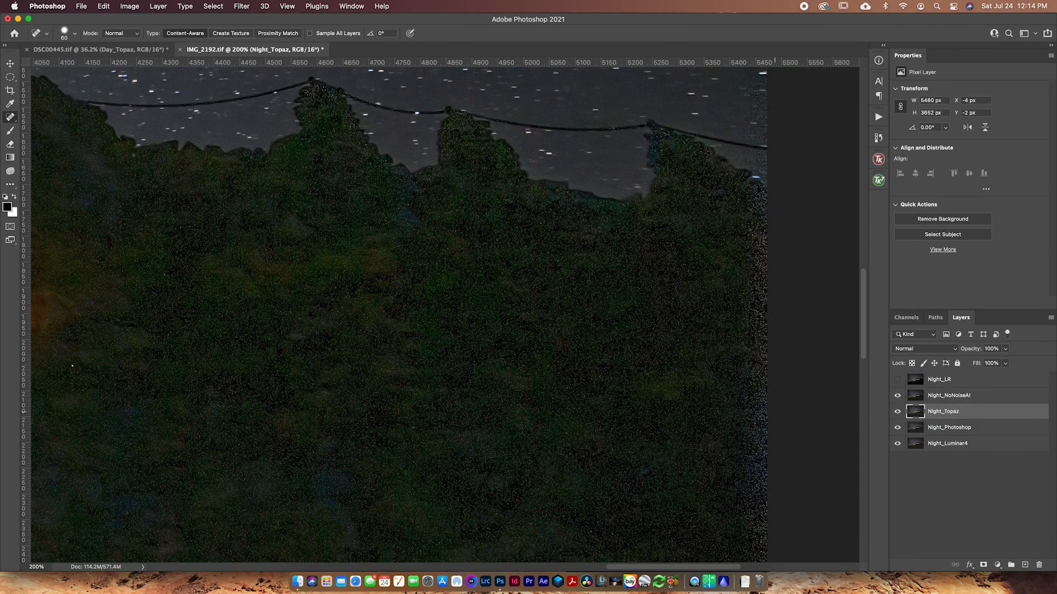
scroll(696, 427, up, 3)
scroll(696, 427, left, 5)
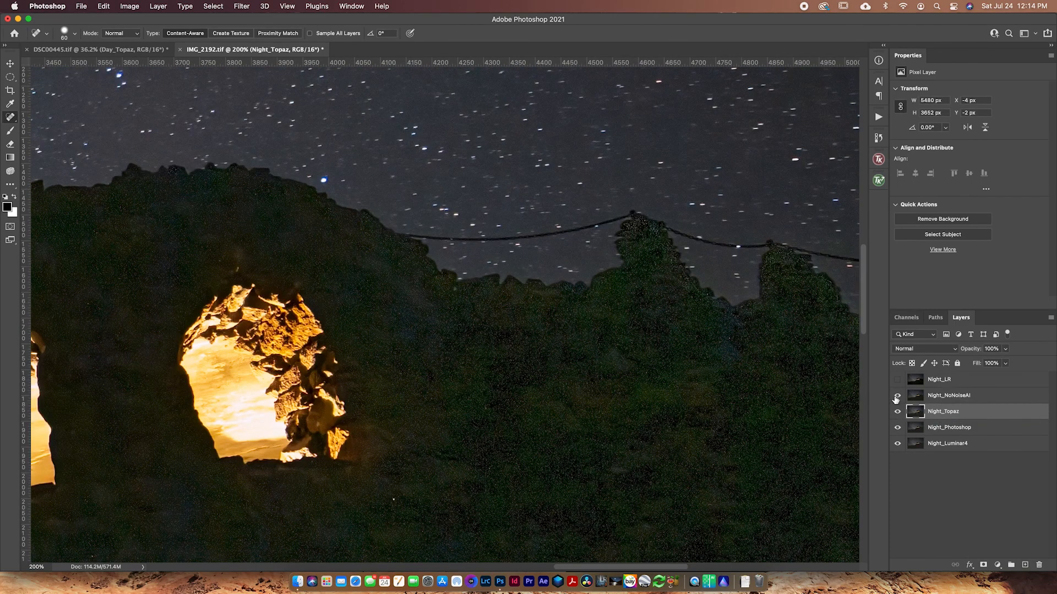
click(896, 396)
click(896, 396)
Compare Night_NoNoiseAI with Night_Topaz on the dark ground below the lit window, leaving Night_NoNoiseAI hidden.
drag(708, 443, 750, 52)
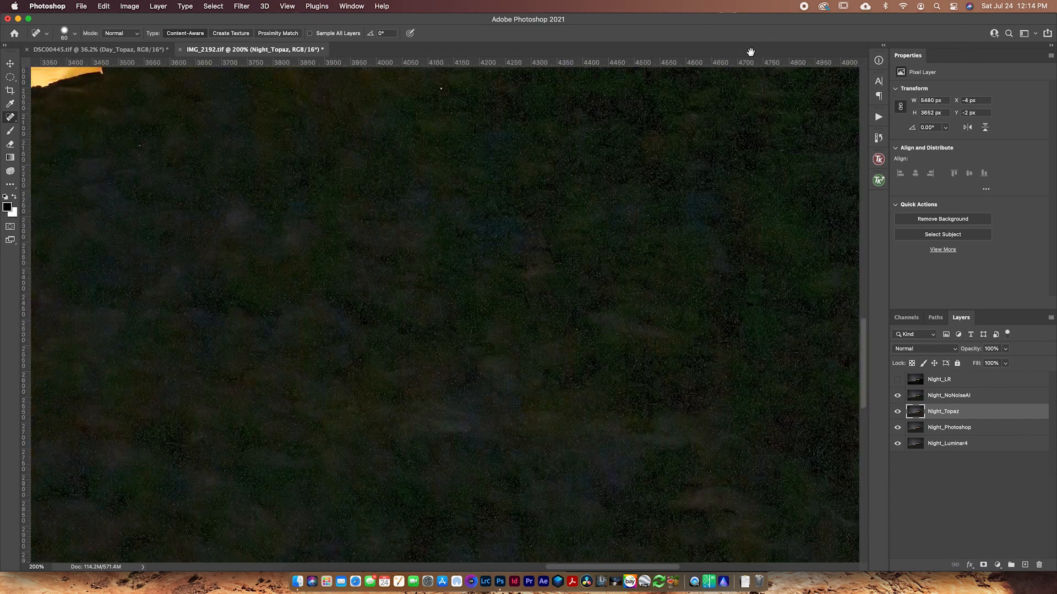
scroll(697, 332, down, 2)
scroll(698, 332, left, 3)
click(897, 396)
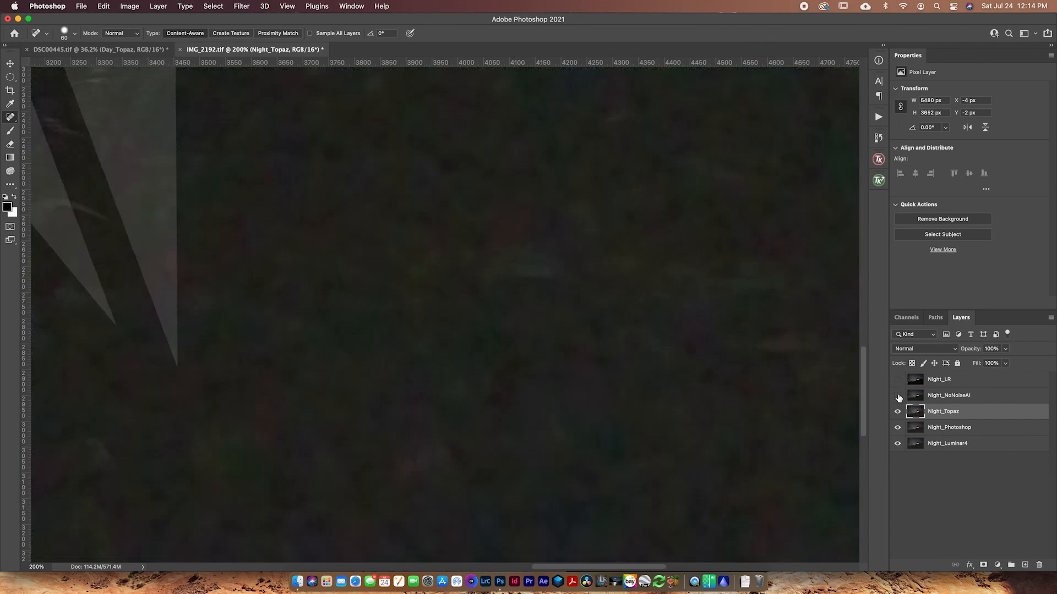
click(898, 396)
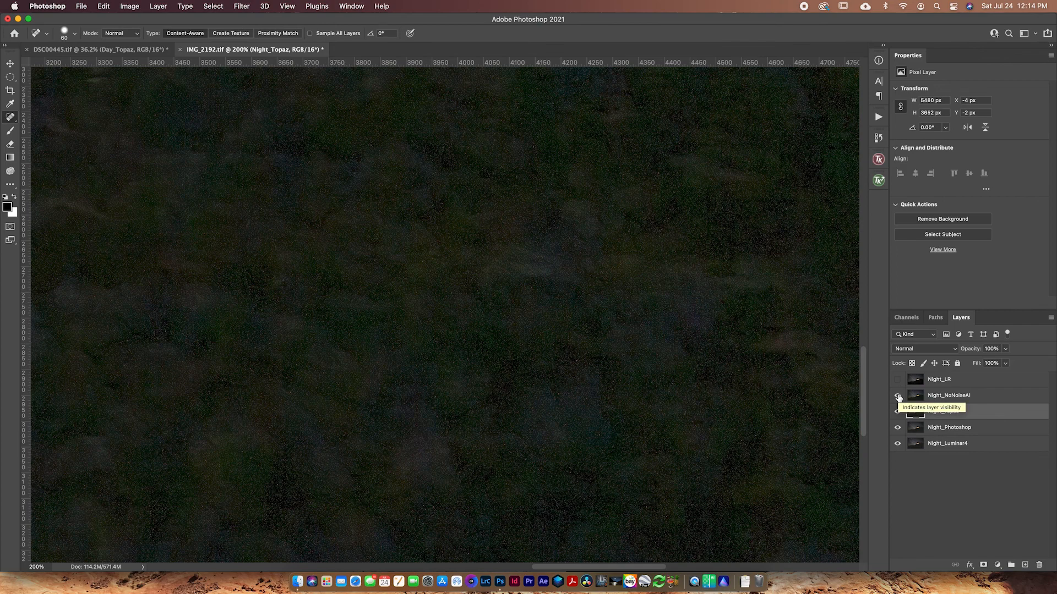
click(898, 397)
click(897, 397)
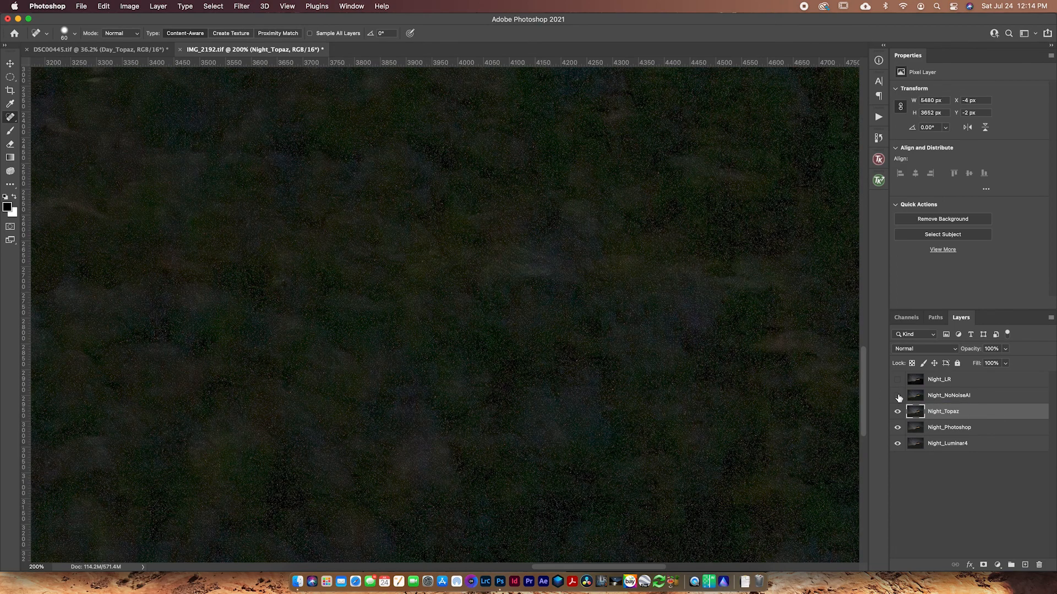
click(898, 396)
Move Night_NoNoiseAI back below Night_Topaz in the layer stack and make it visible.
drag(672, 170, 523, 459)
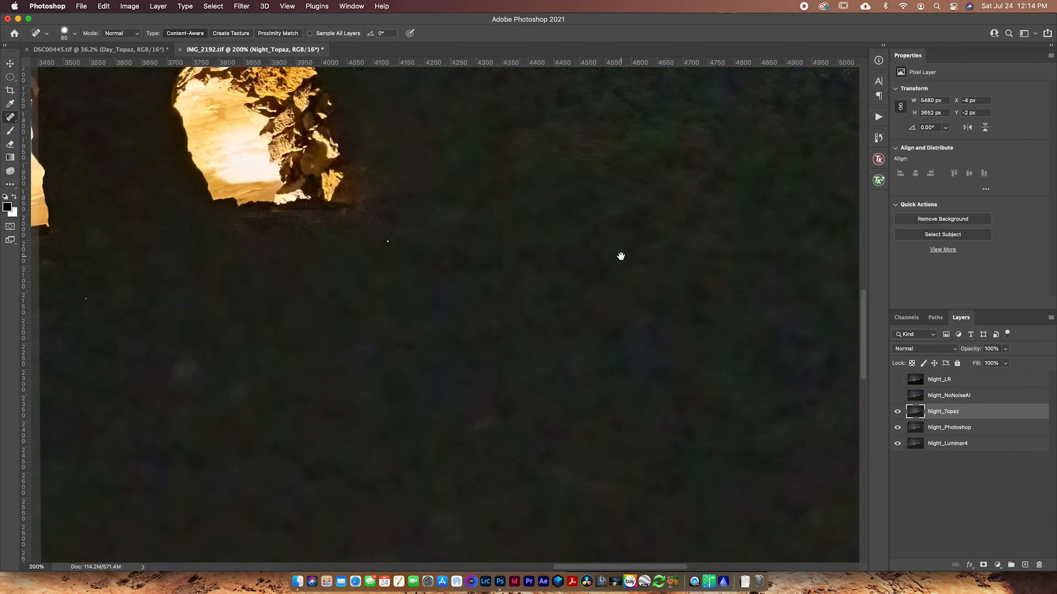
drag(946, 396, 944, 418)
click(897, 411)
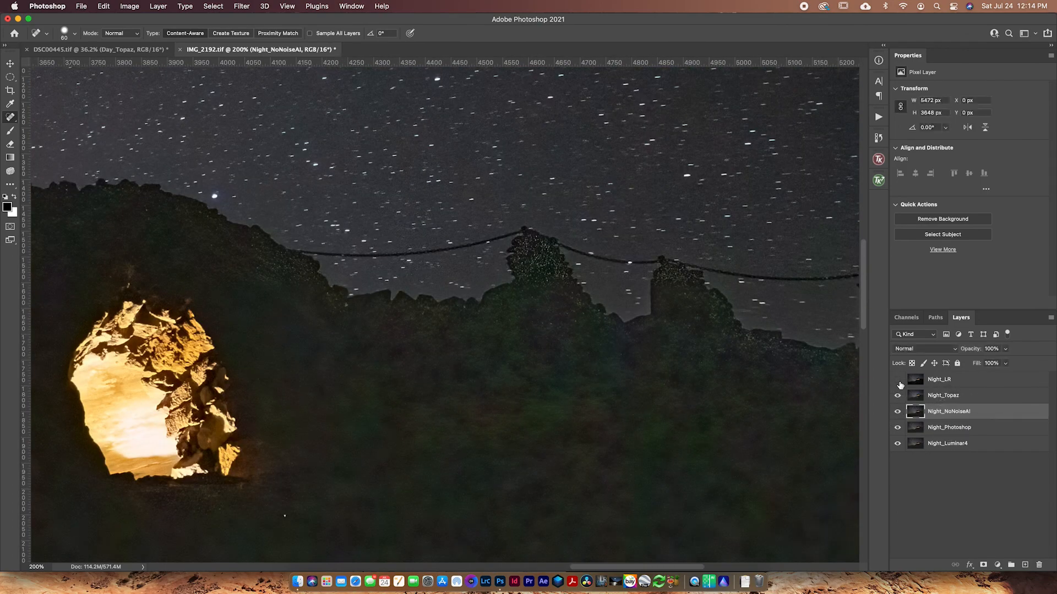
Show Night_LR and toggle it over Night_Topaz to compare the dark wall beside the lit window.
click(897, 379)
drag(539, 291, 518, 204)
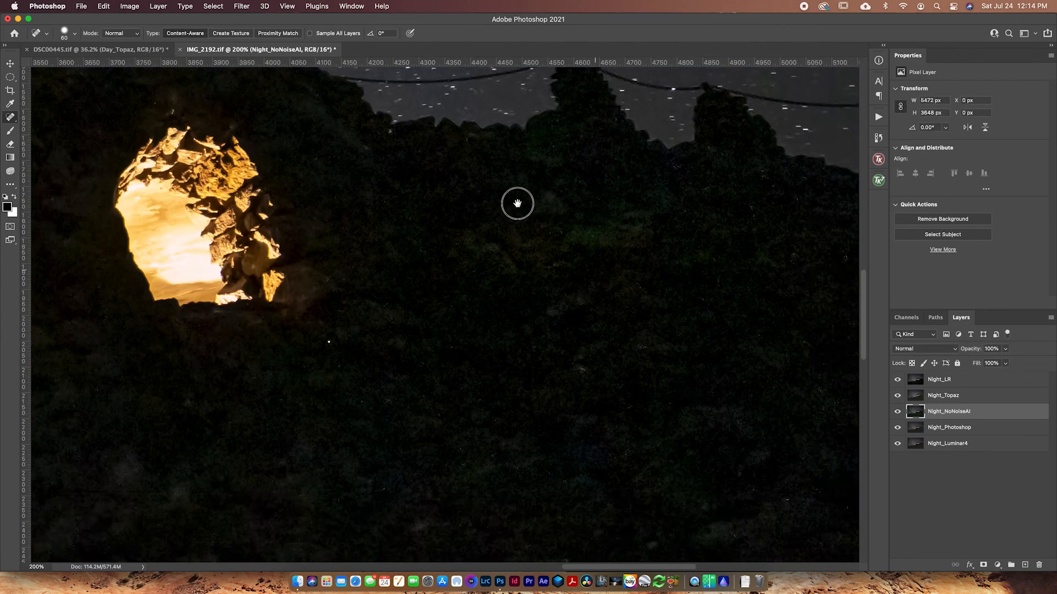
click(897, 380)
click(897, 380)
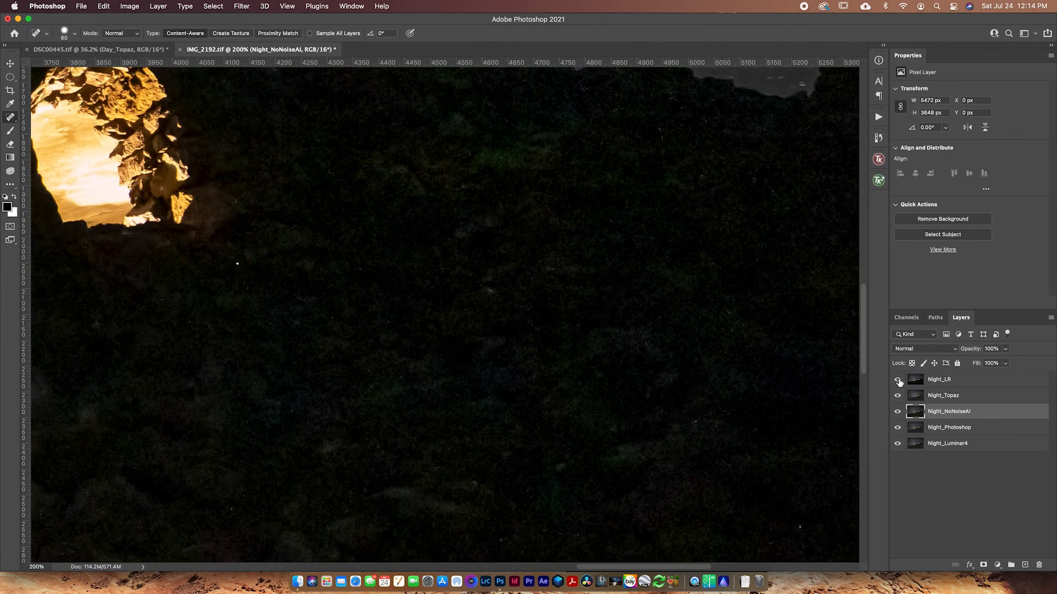
click(898, 380)
click(898, 380)
Recheck Night_LR against Night_Topaz on the dark rocks below the window, and view Night_LR around the lit arches.
drag(589, 365, 739, 208)
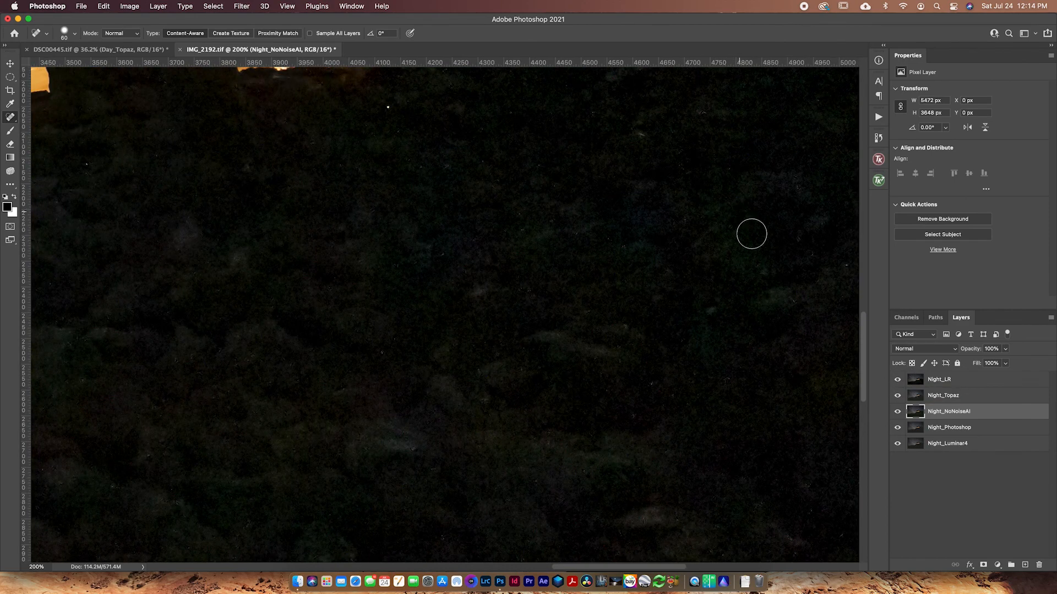
click(898, 380)
click(898, 380)
scroll(455, 217, up, 10)
scroll(455, 217, left, 15)
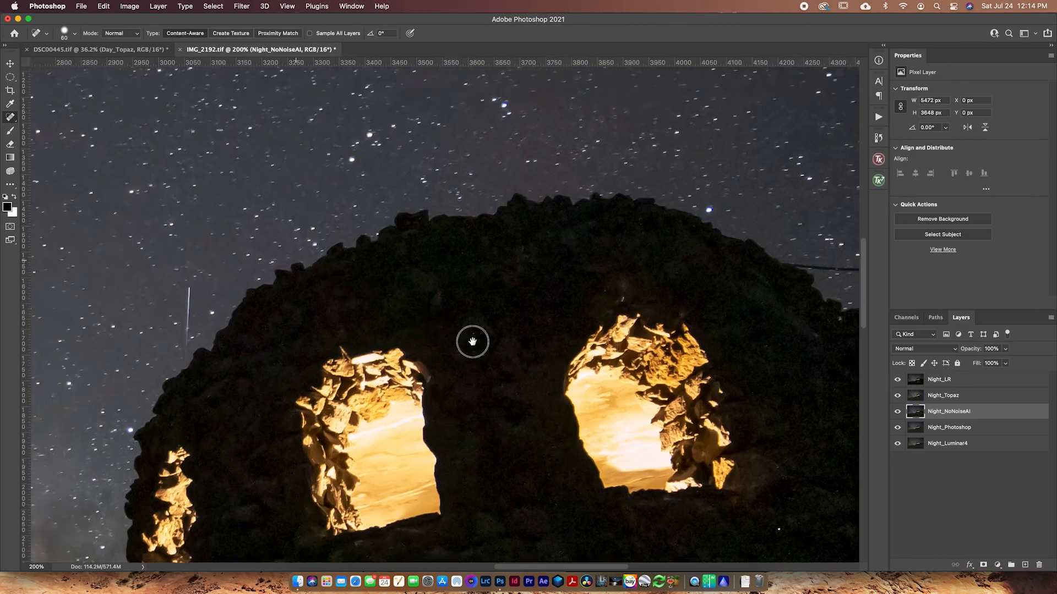
Hide every layer except Night_Luminar4 and examine its noise and stars in the Milky Way area at 300%.
scroll(400, 367, left, 5)
scroll(580, 371, left, 10)
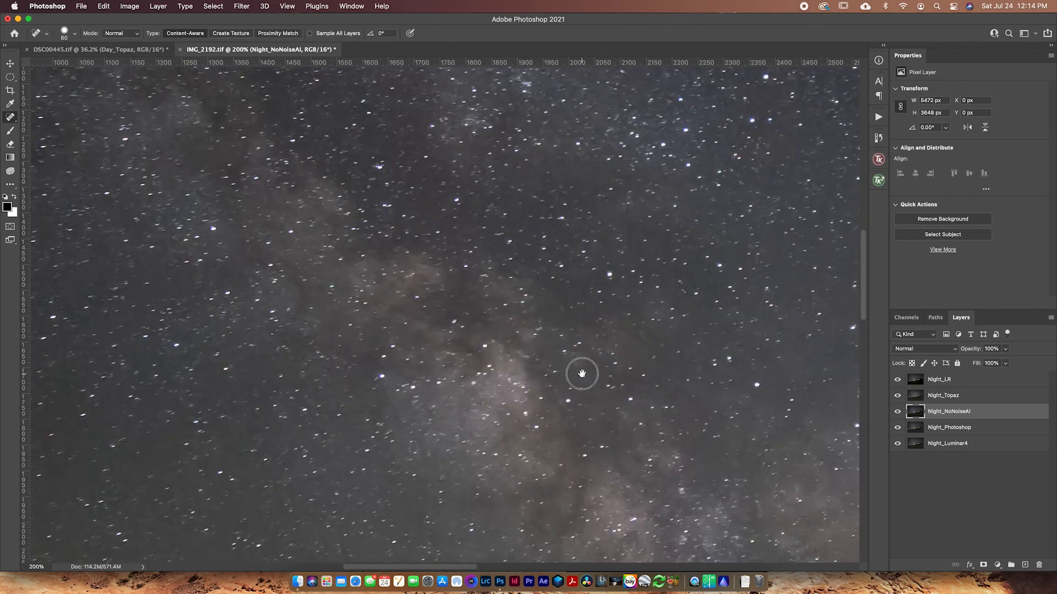
scroll(681, 318, up, 3)
scroll(524, 203, down, 3)
scroll(524, 203, left, 2)
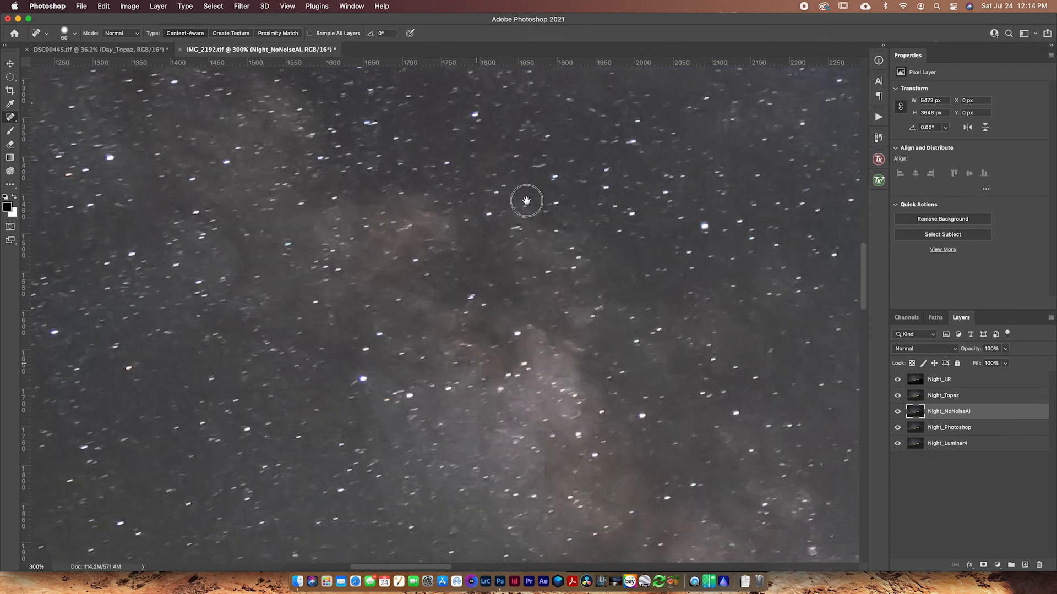
drag(897, 380, 900, 433)
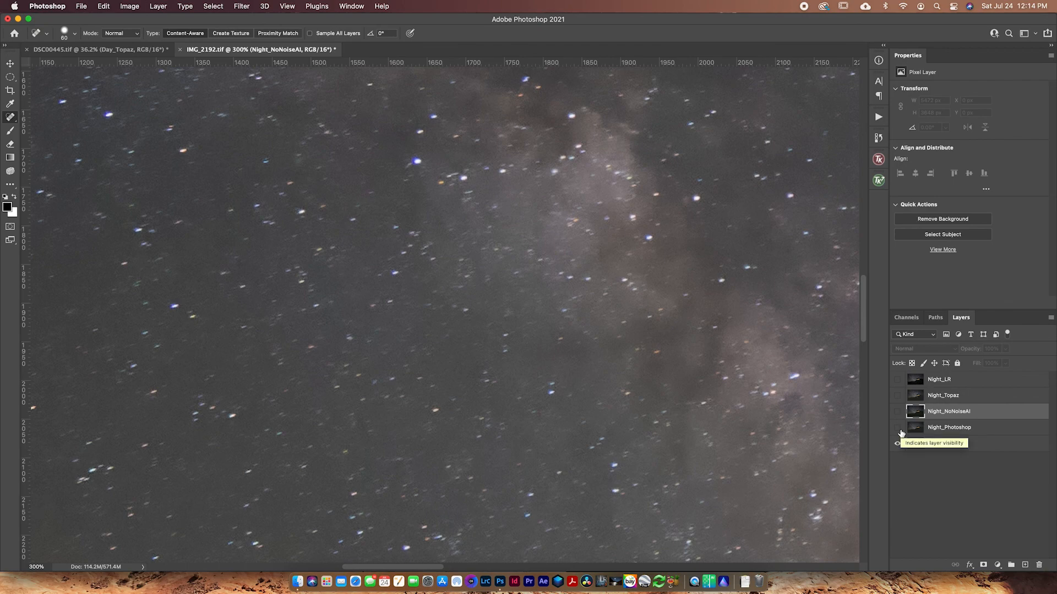
drag(747, 380, 592, 209)
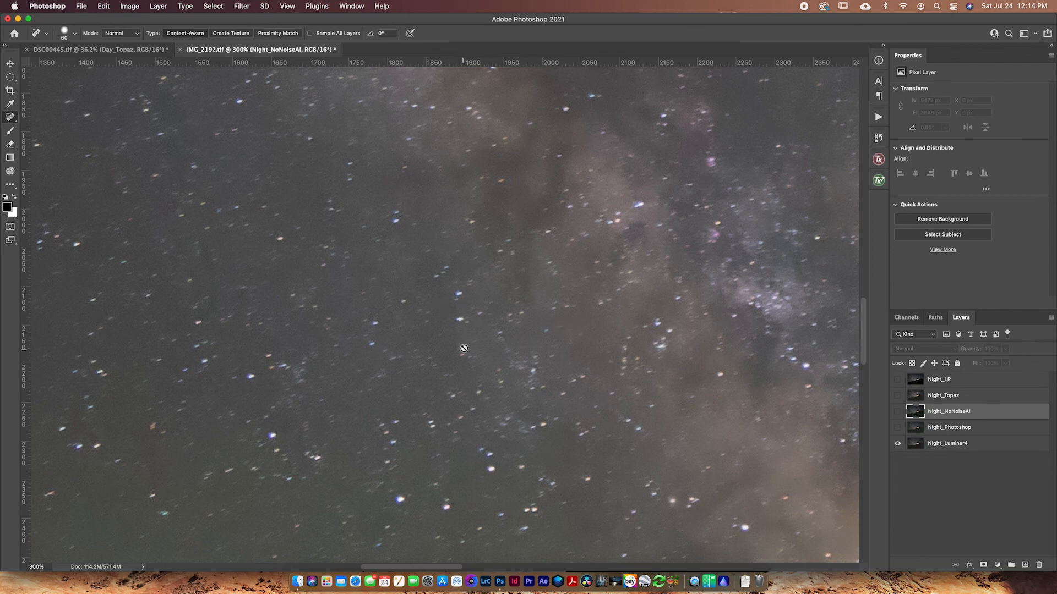
Toggle Night_Photoshop over Night_Luminar4 to compare the Milky Way sky, leaving Night_Photoshop visible and selected.
click(897, 428)
click(897, 428)
click(897, 428)
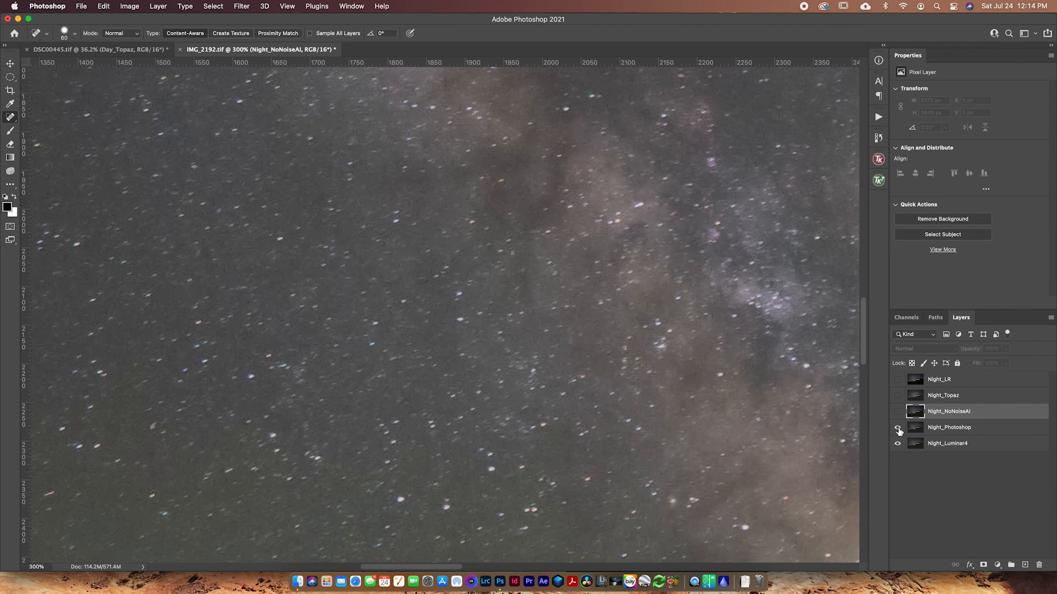
click(935, 428)
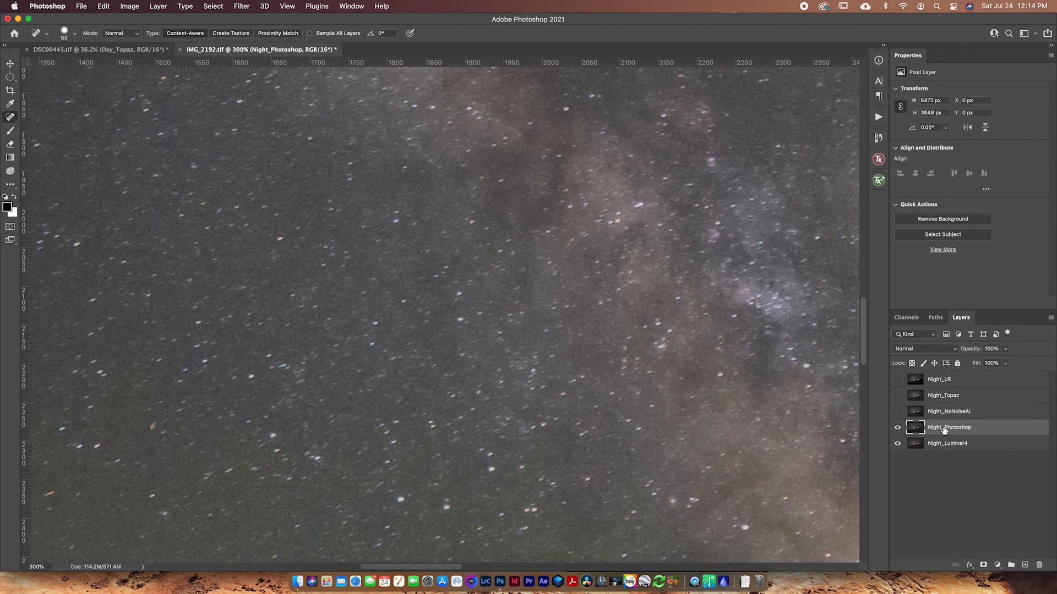
Toggle Night_NoNoiseAI over Night_Photoshop to compare noise and star detail in the sky, leaving Night_NoNoiseAI visible.
click(898, 412)
click(898, 412)
click(898, 412)
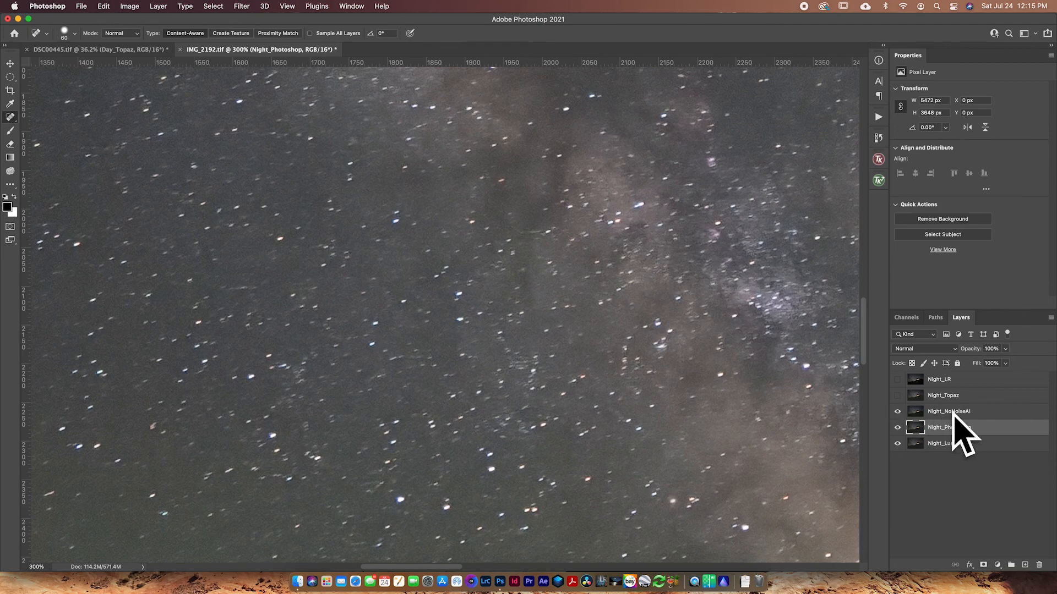
click(896, 414)
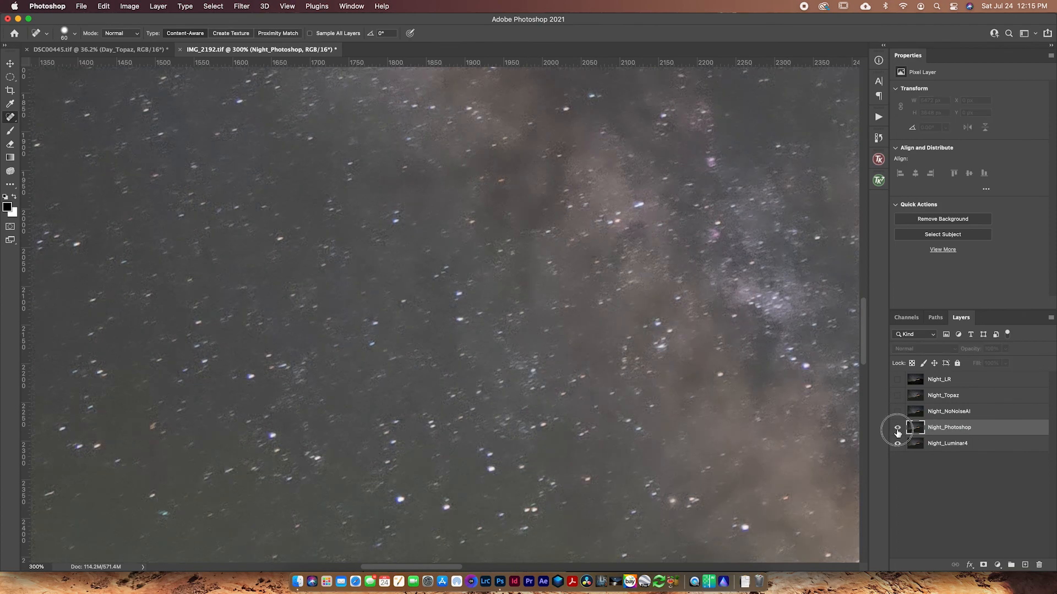
click(898, 413)
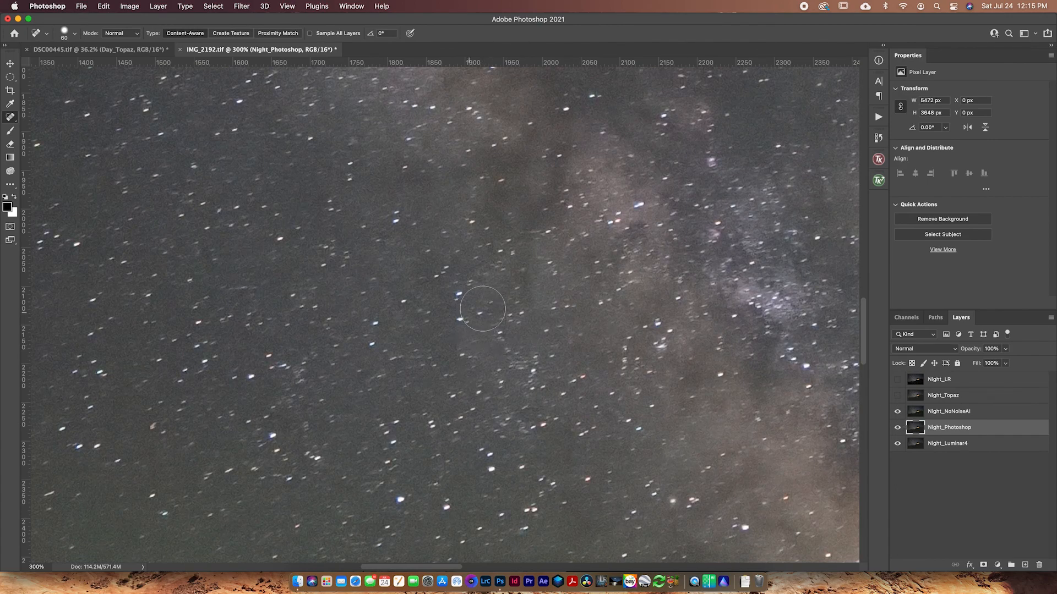
Show and toggle Night_Topaz to compare its sky with Night_NoNoiseAI, and move Night_Topaz below Night_NoNoiseAI in the layer stack.
click(898, 396)
click(898, 396)
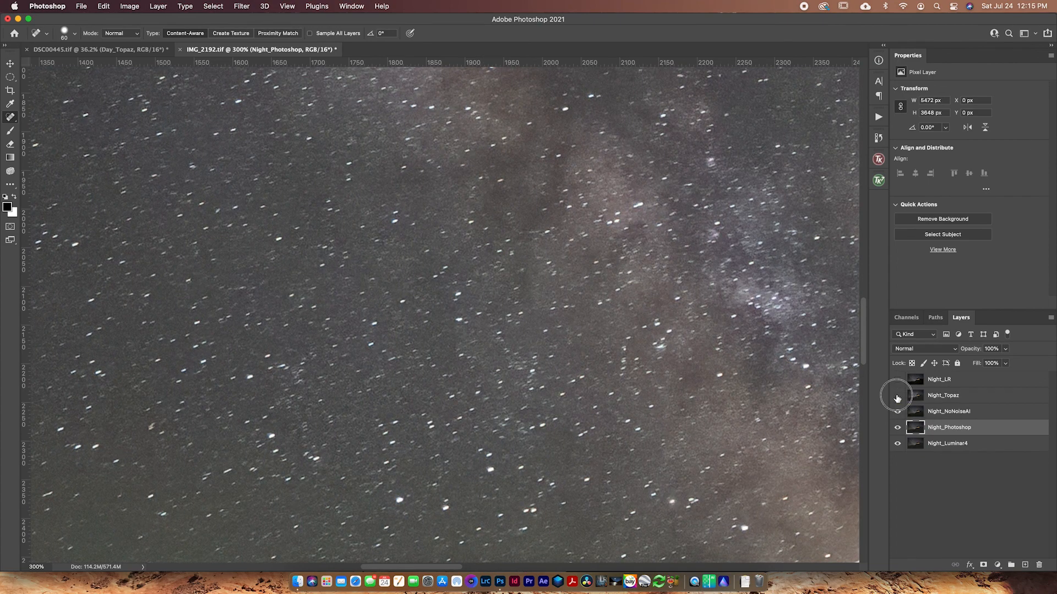
click(897, 398)
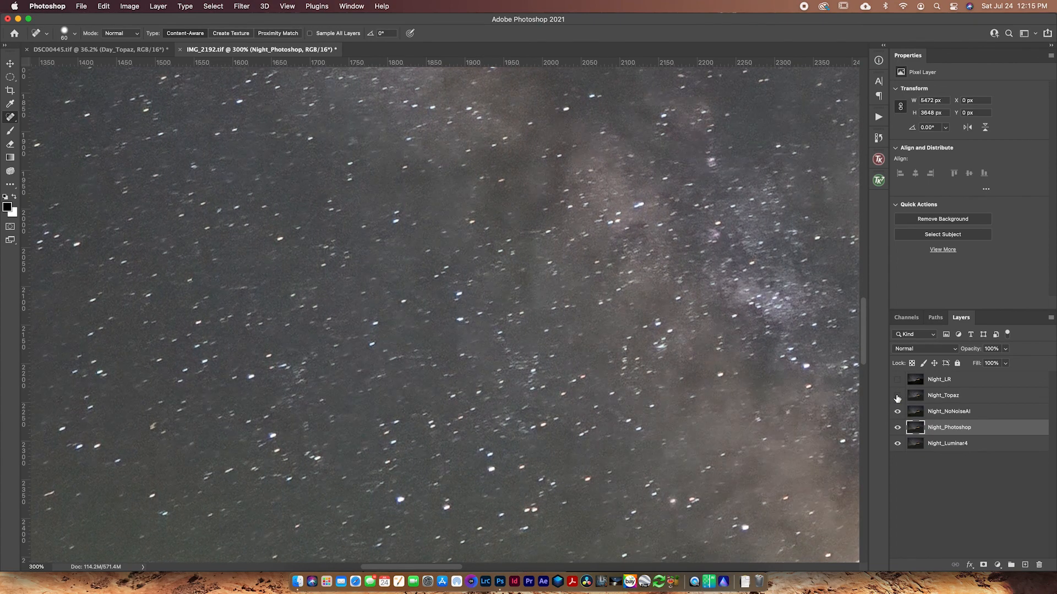
click(897, 398)
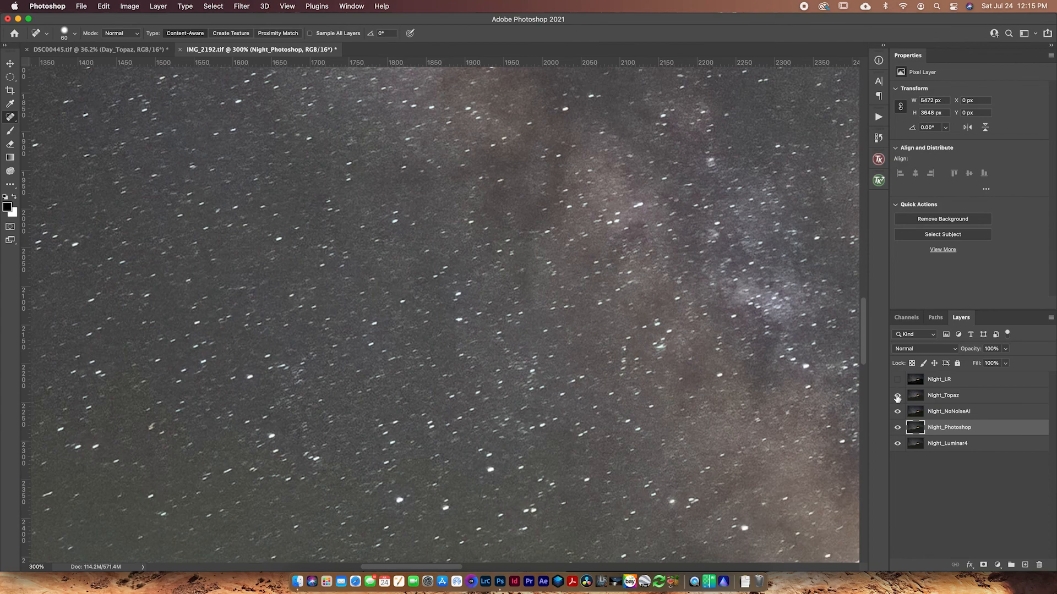
click(945, 397)
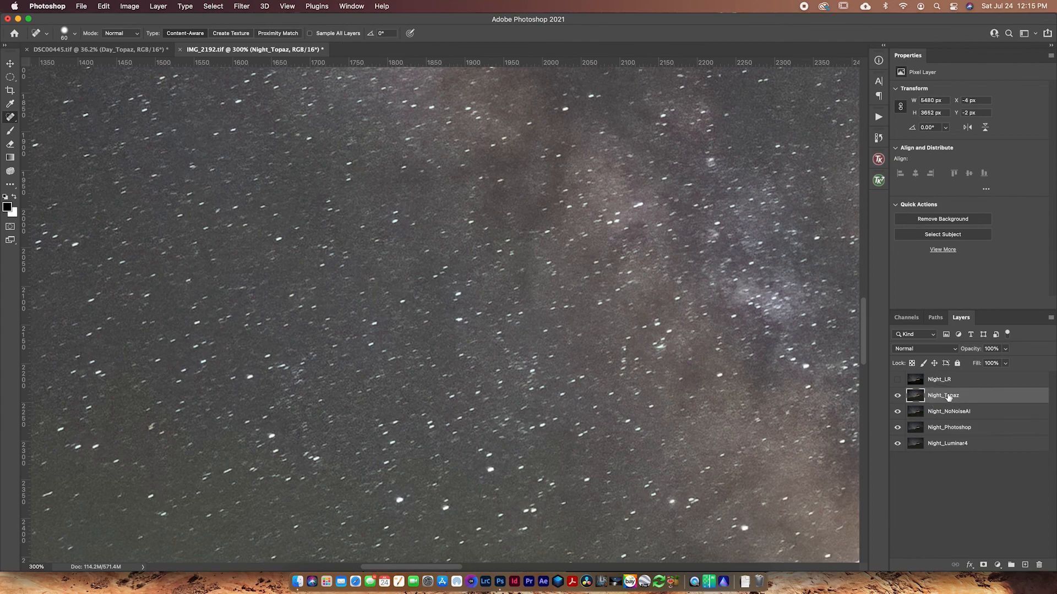
drag(980, 403, 938, 419)
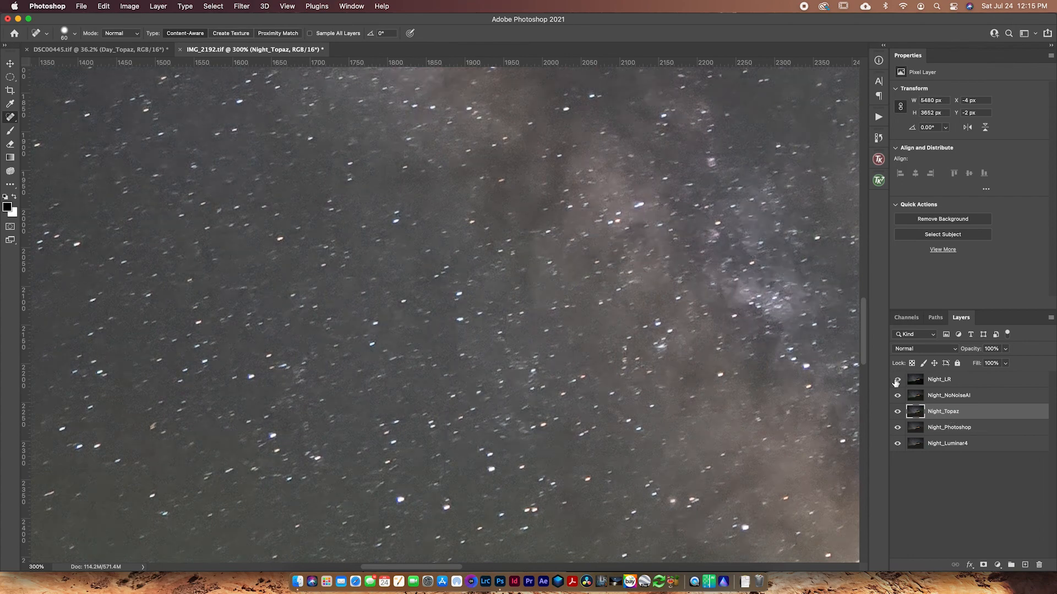
Toggle Night_LR over Night_NoNoiseAI to compare the sky, and move Night_LR below Night_NoNoiseAI in the layer stack.
click(897, 380)
click(897, 380)
click(897, 380)
click(897, 380)
drag(942, 380, 942, 396)
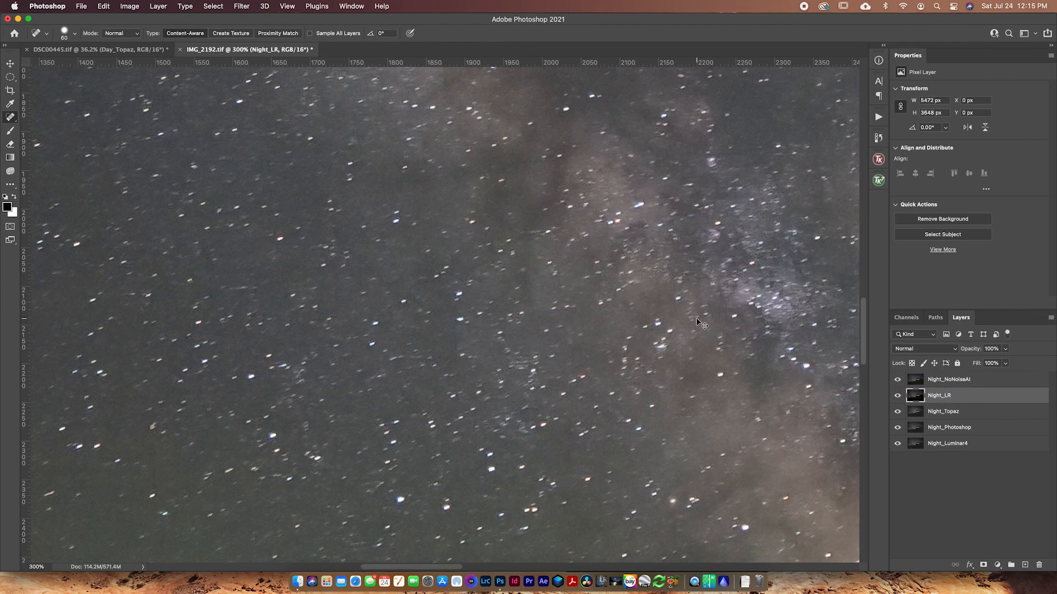
Fit the whole night photo in view and select the Night_NoNoiseAI layer.
key(super+0)
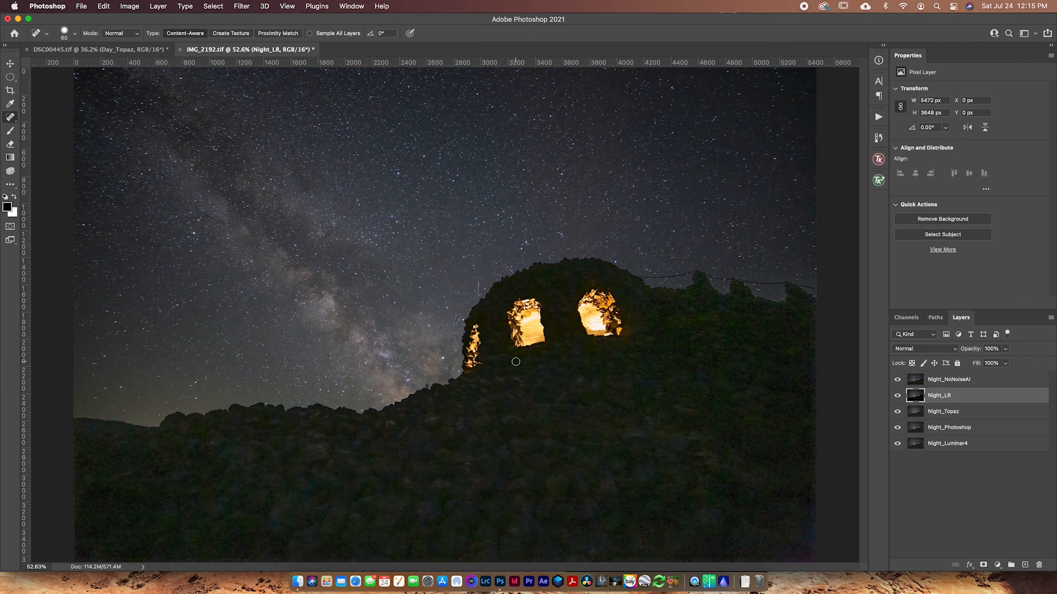
click(944, 381)
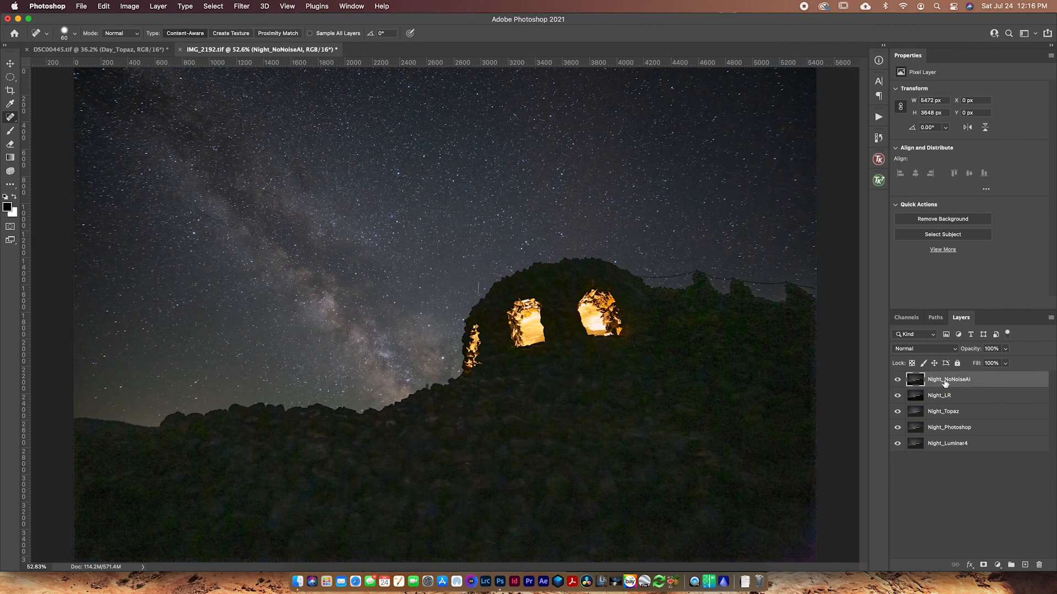